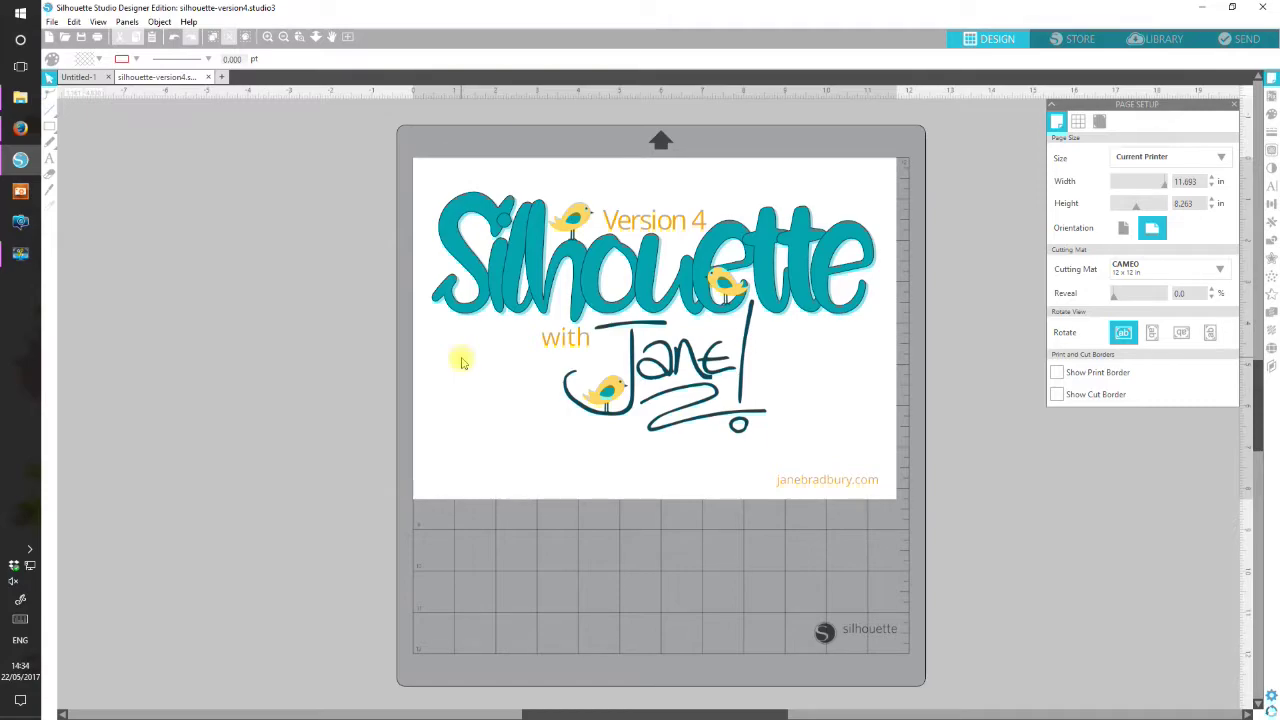
- In Preferences > Display, set Button Size to a larger, medium setting and apply it
click(74, 21)
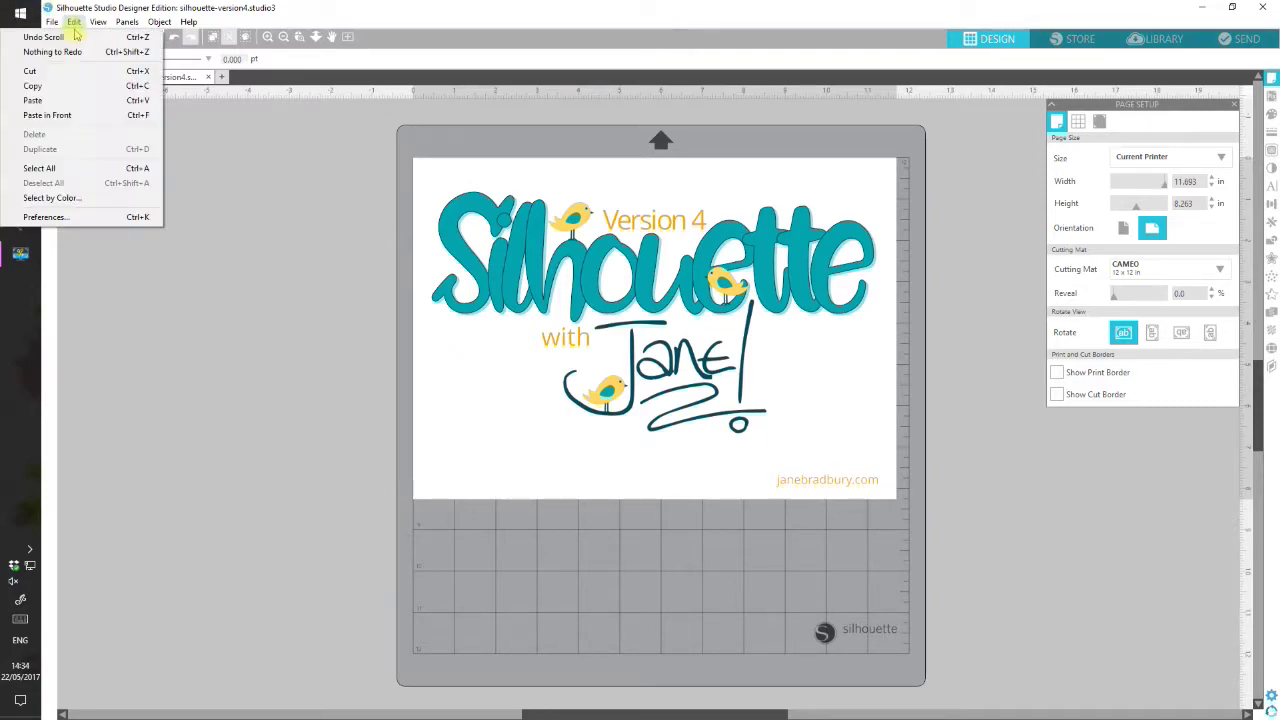
click(100, 219)
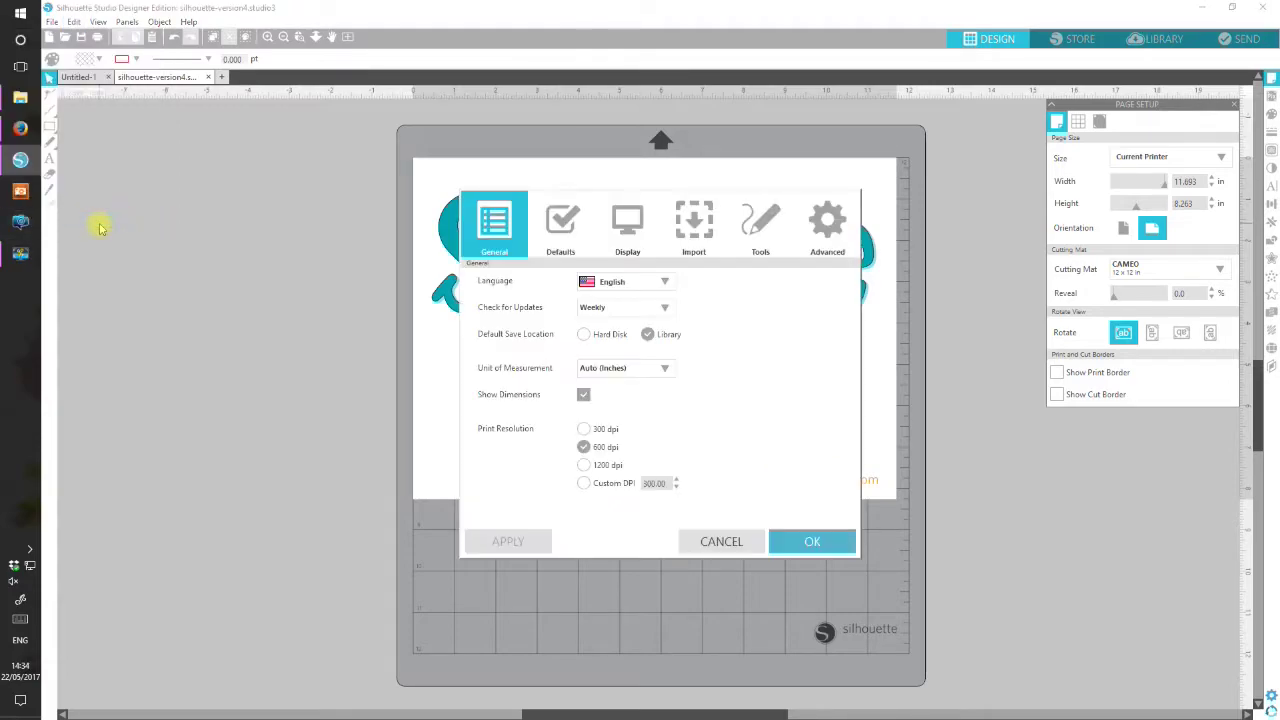
click(626, 232)
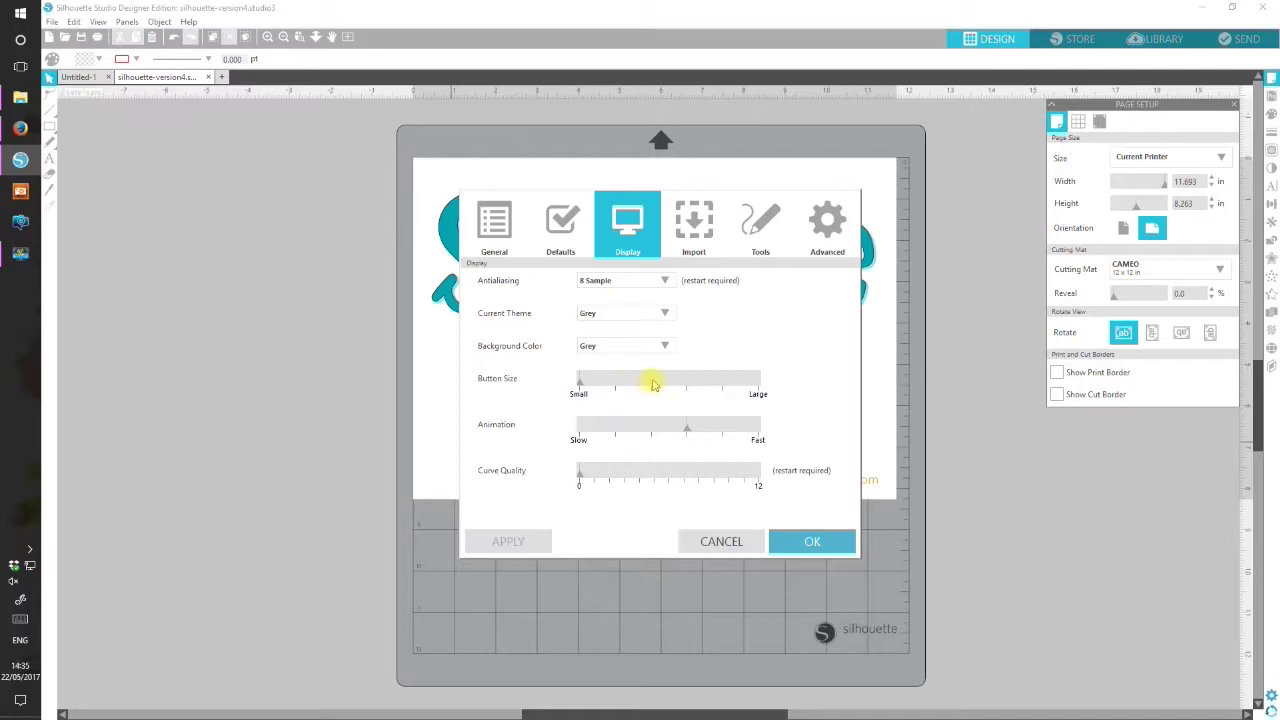
click(651, 384)
click(517, 543)
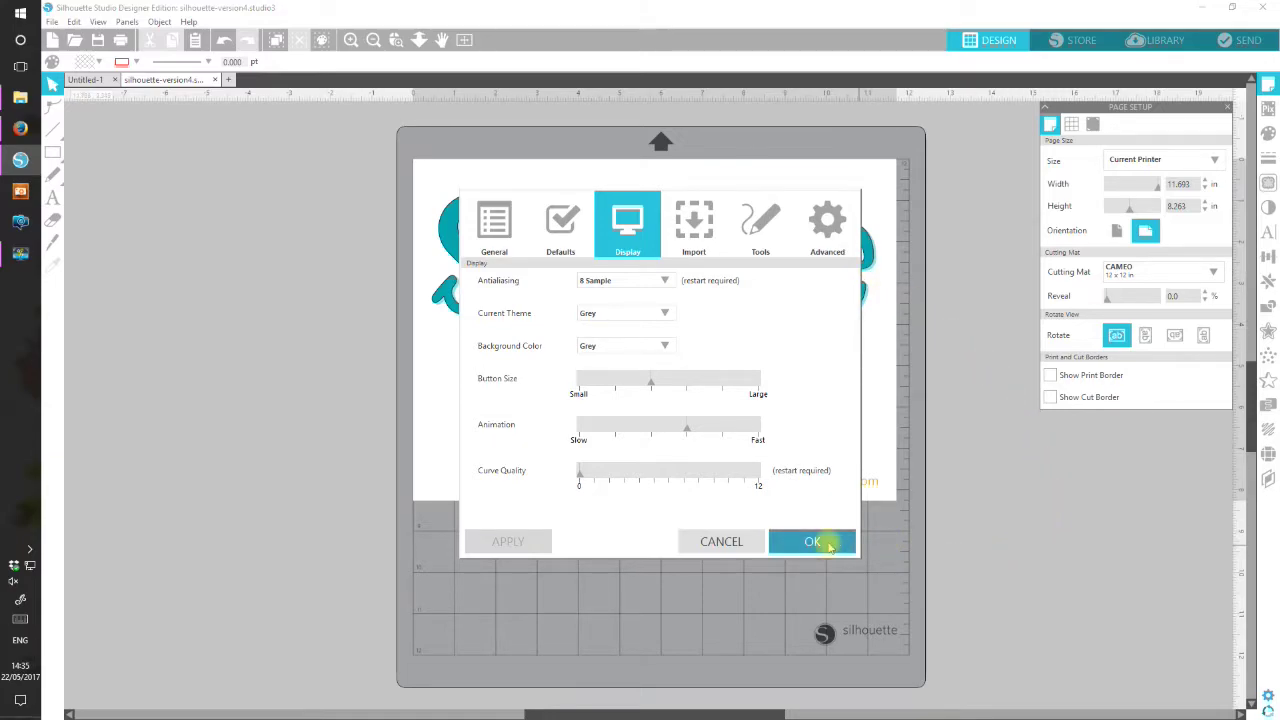
- Confirm the preferences, then look through the fill colour, line colour and line style dropdown options
click(829, 546)
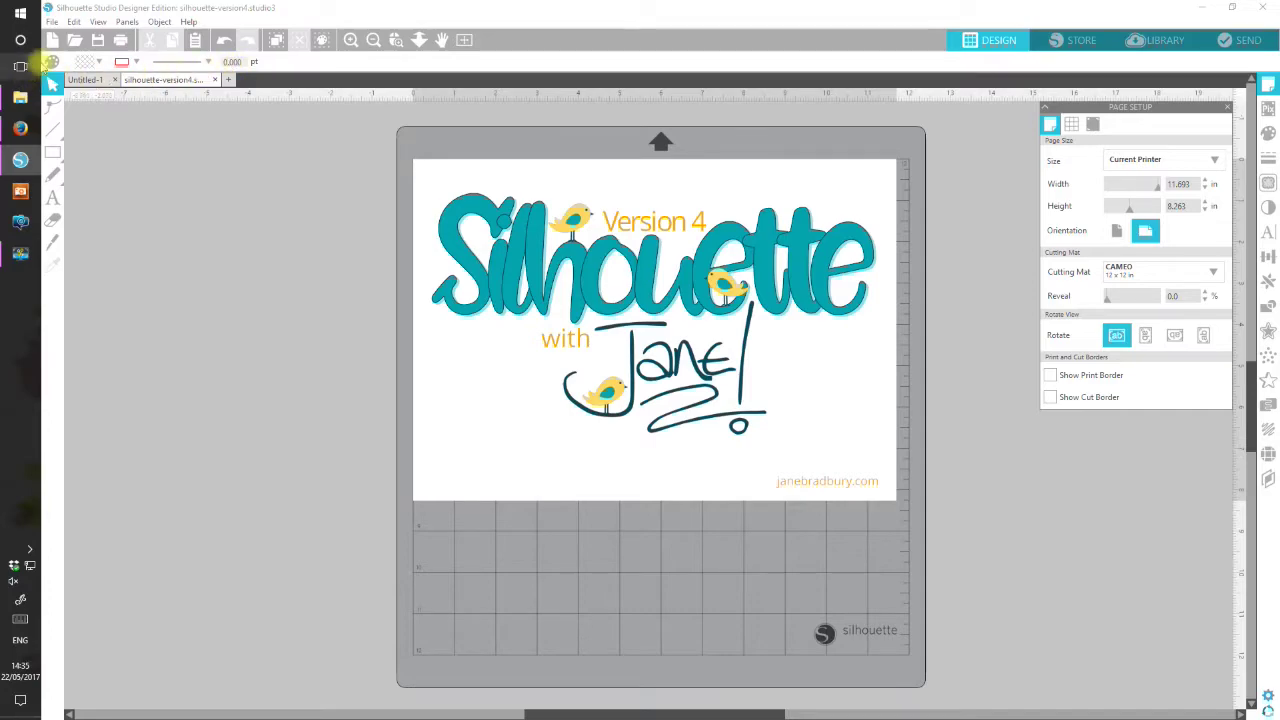
click(99, 63)
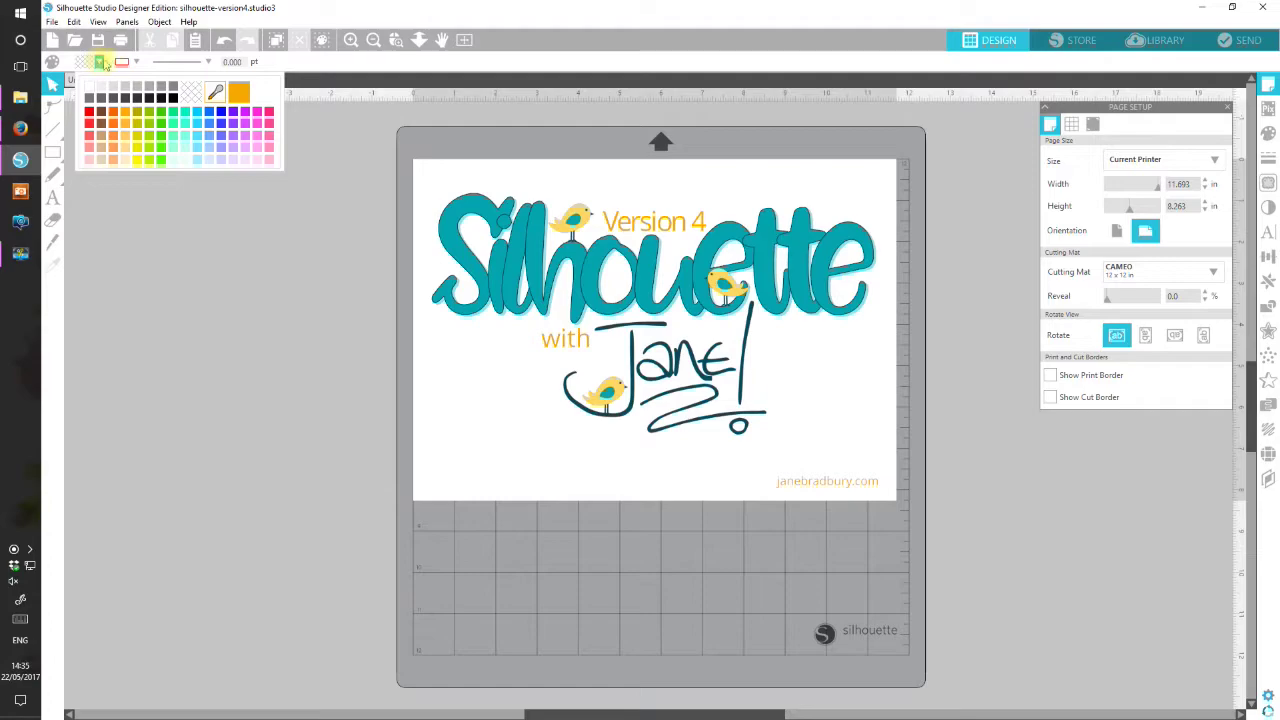
click(136, 63)
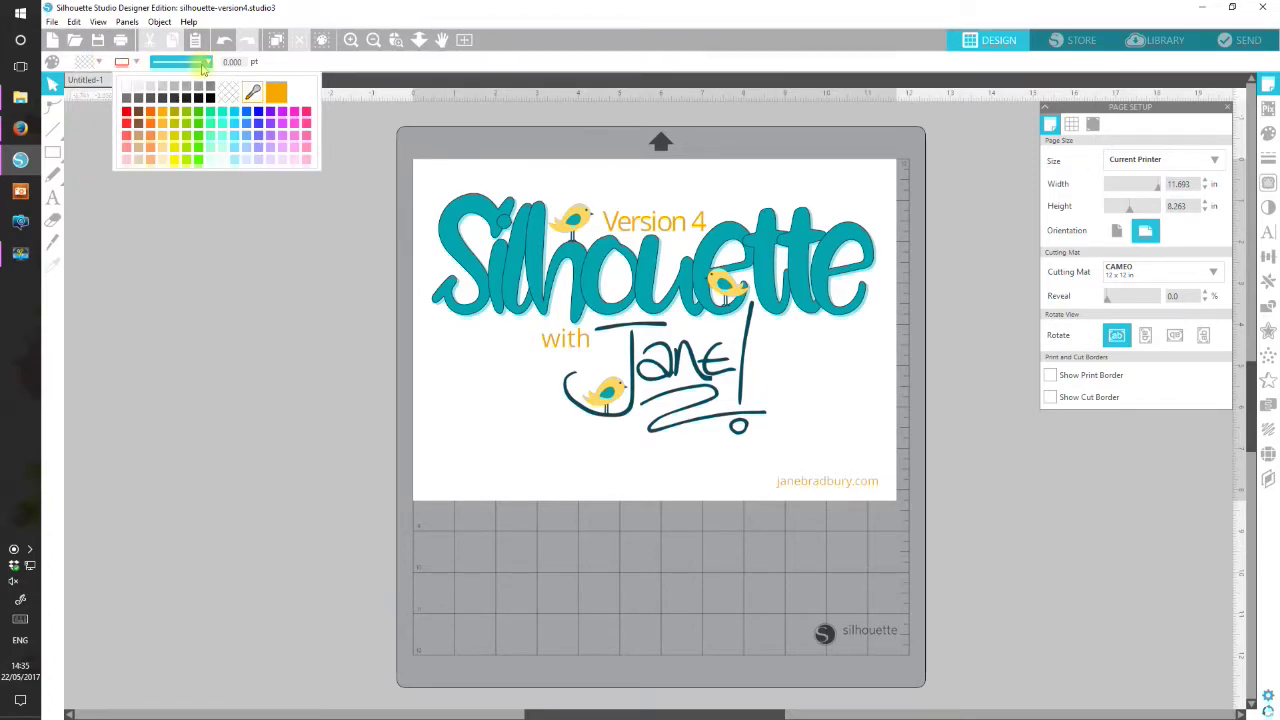
click(203, 66)
click(203, 66)
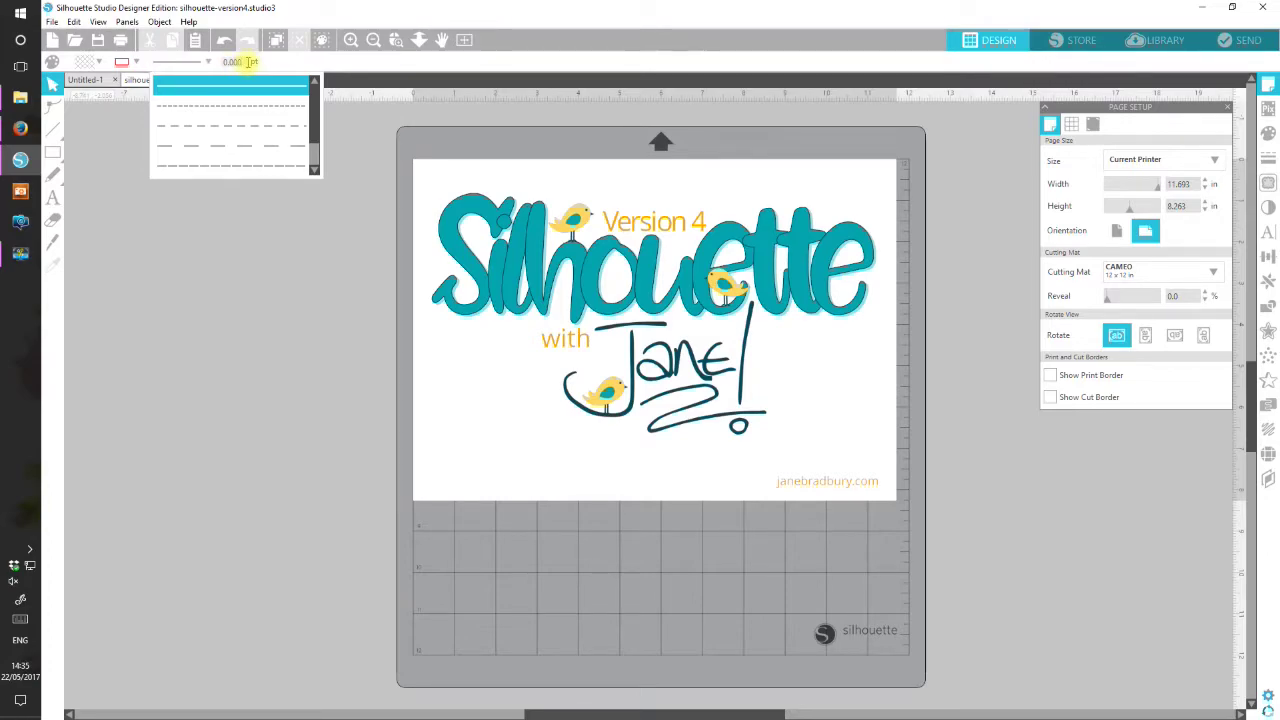
click(171, 260)
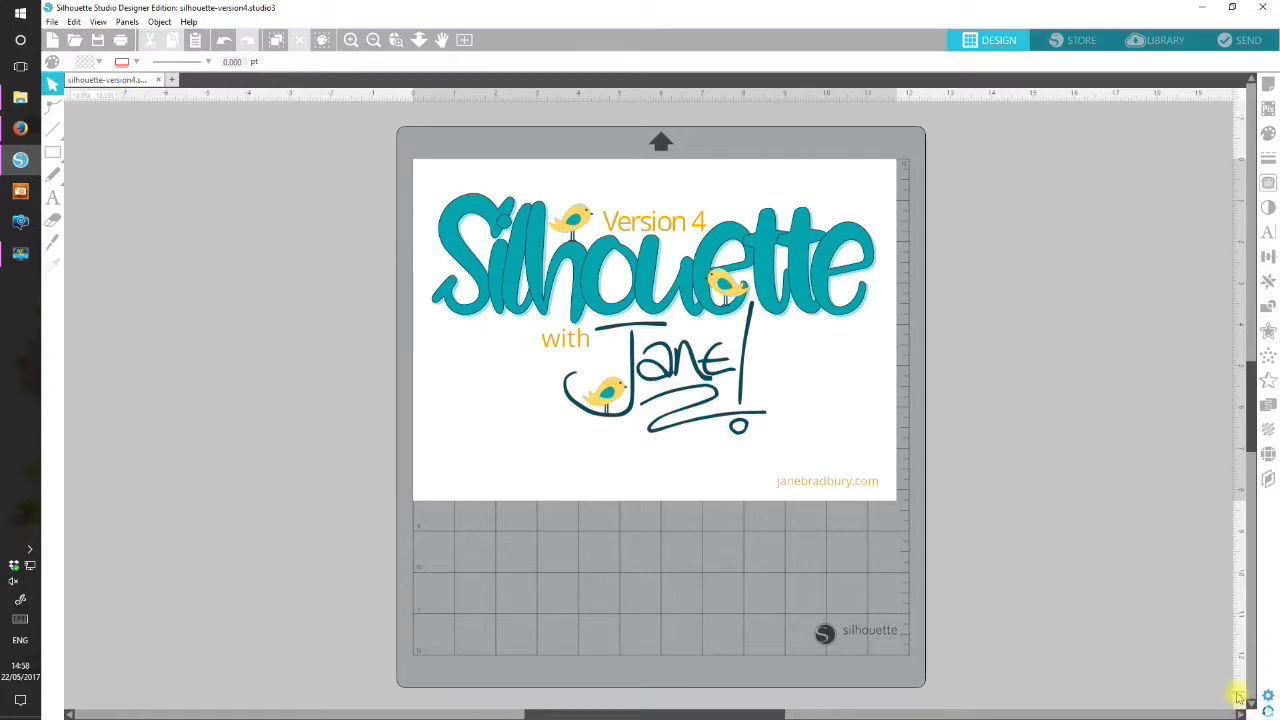
- Open the Page Setup panel and drag it out of the dock to float at the left
click(1268, 84)
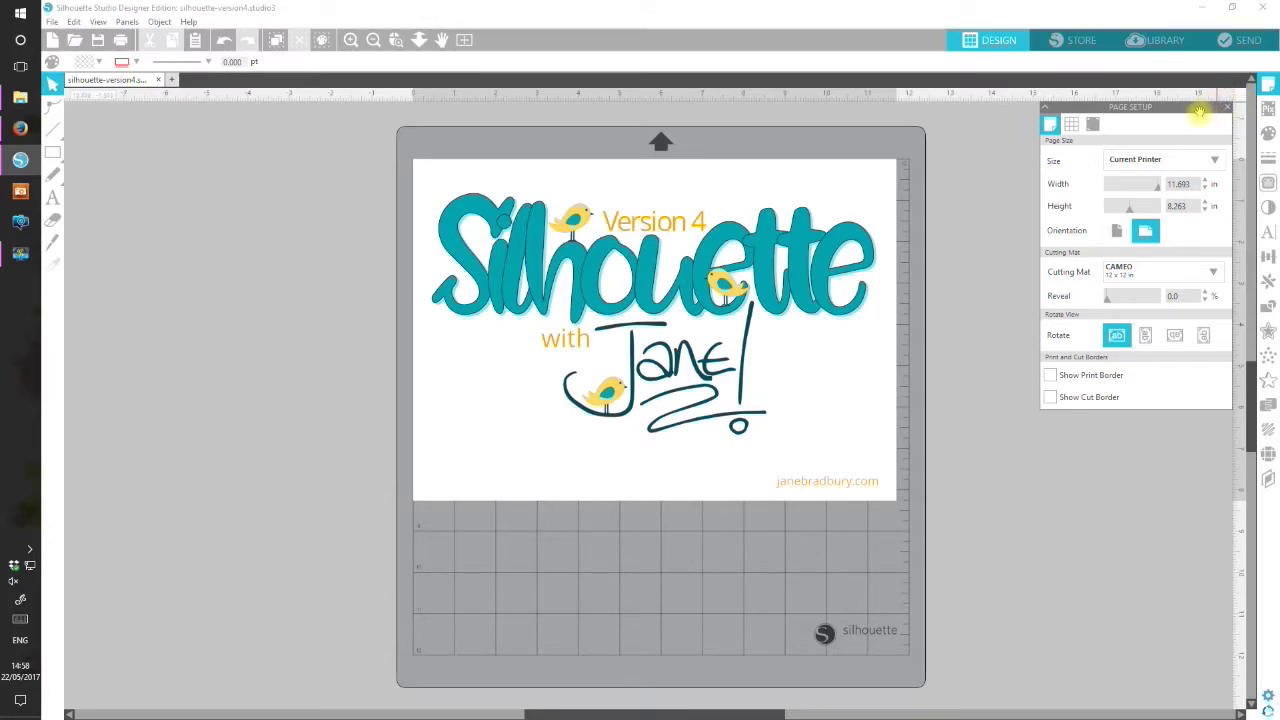
drag(1196, 113, 1125, 209)
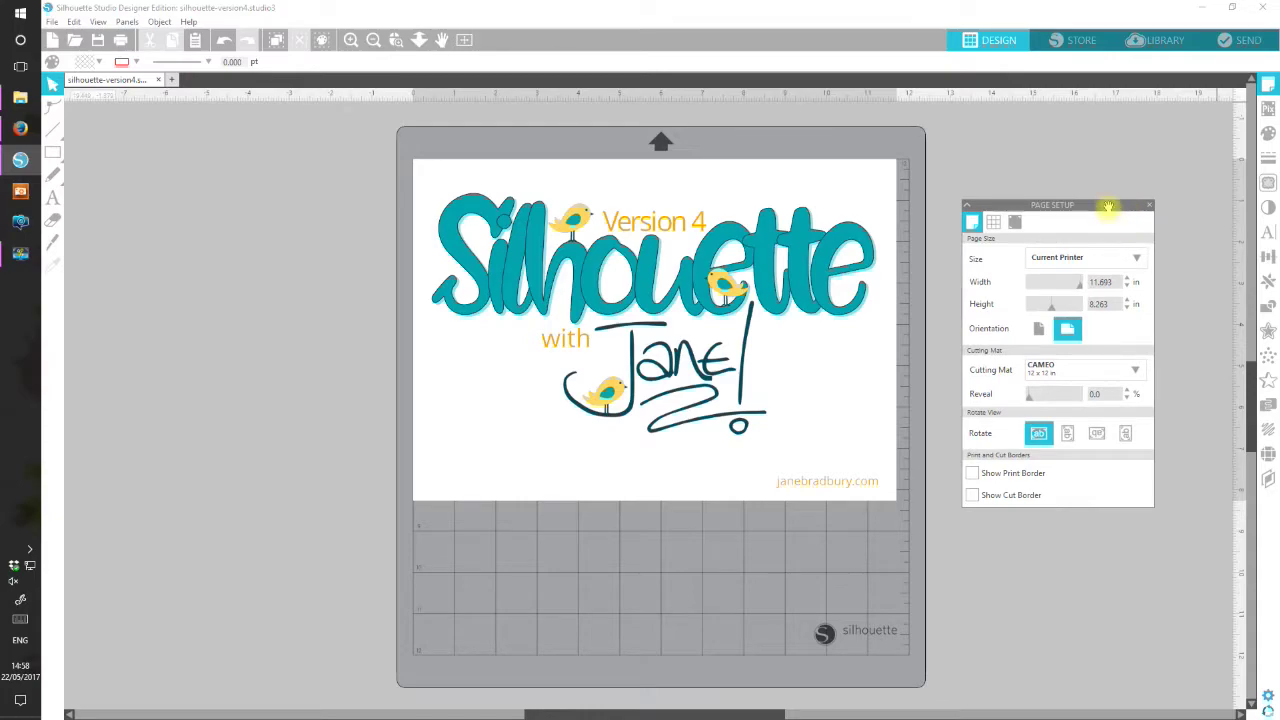
drag(1108, 206, 1172, 126)
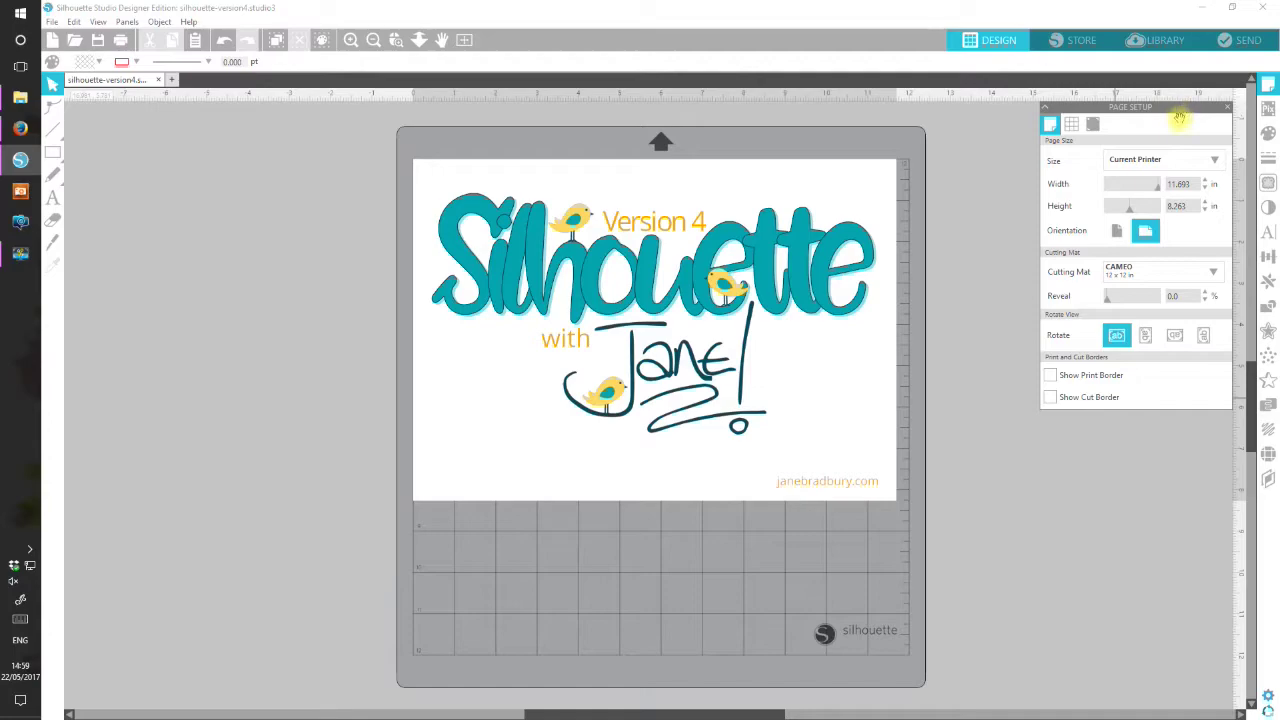
drag(1178, 108, 285, 160)
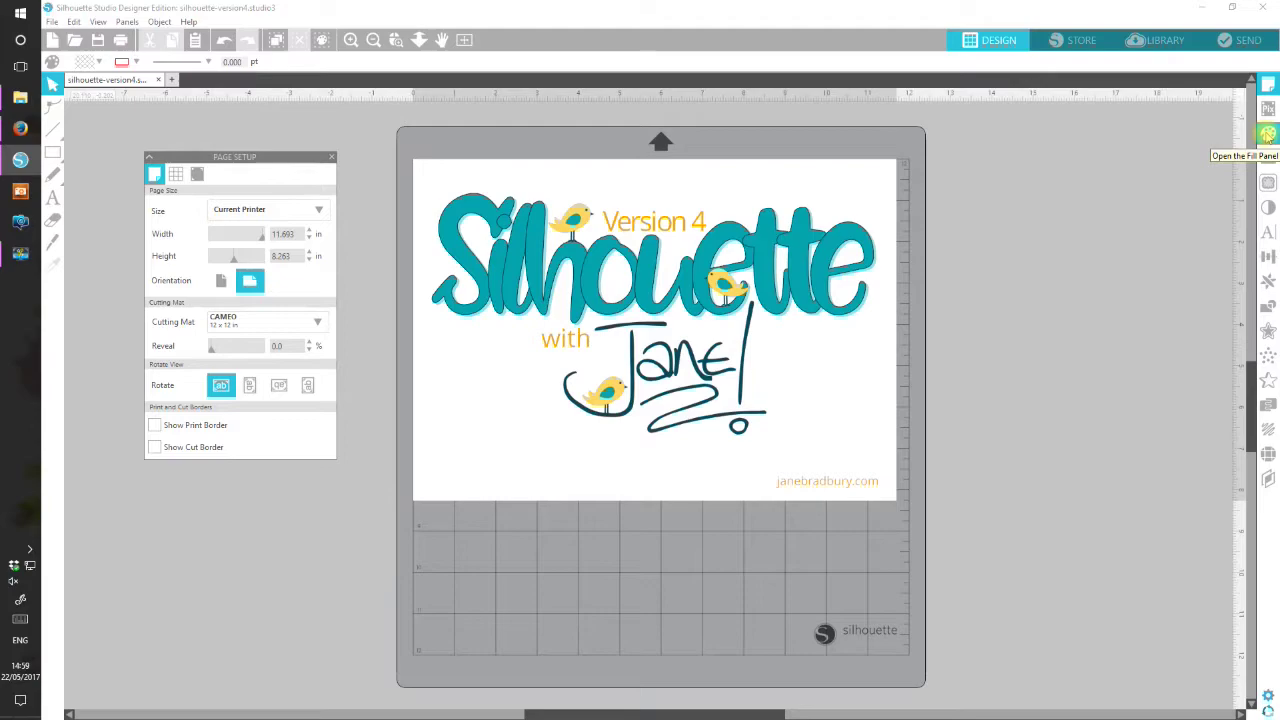
- Check the Fill panel's advanced options and Line Style, then show Transform's Align and Spacing options
click(1267, 134)
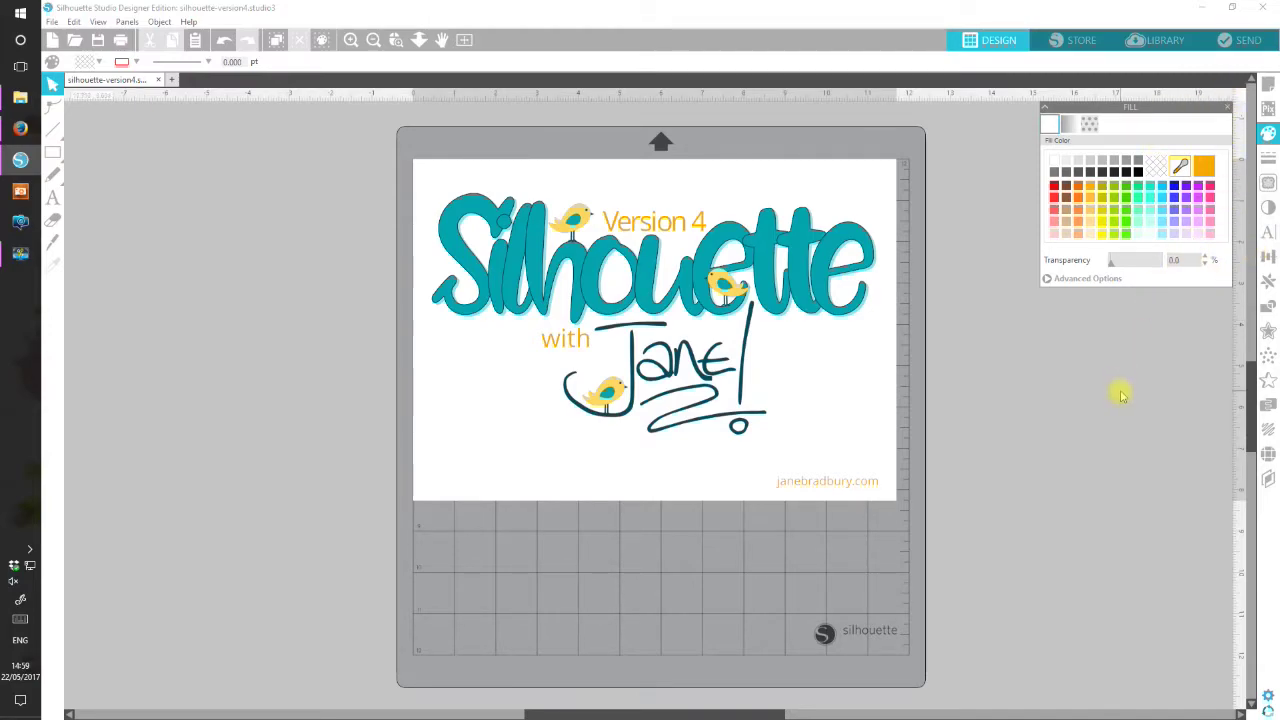
click(1046, 280)
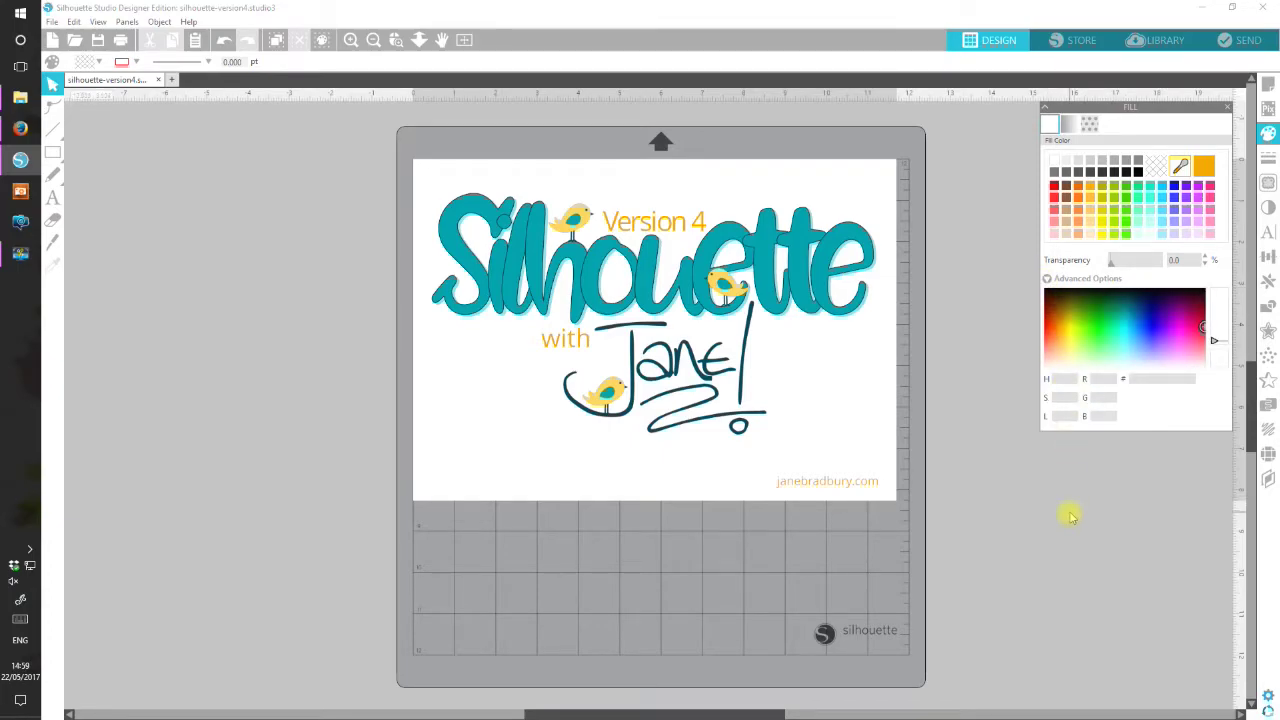
click(1047, 280)
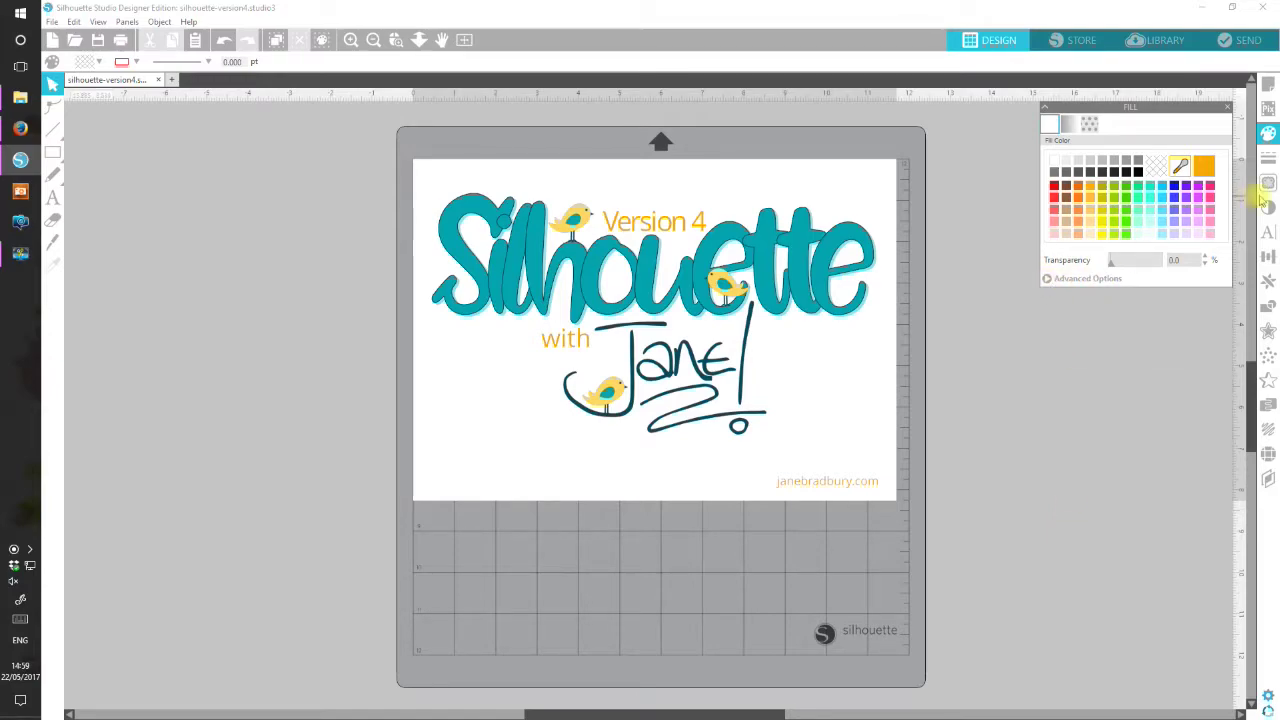
click(1269, 159)
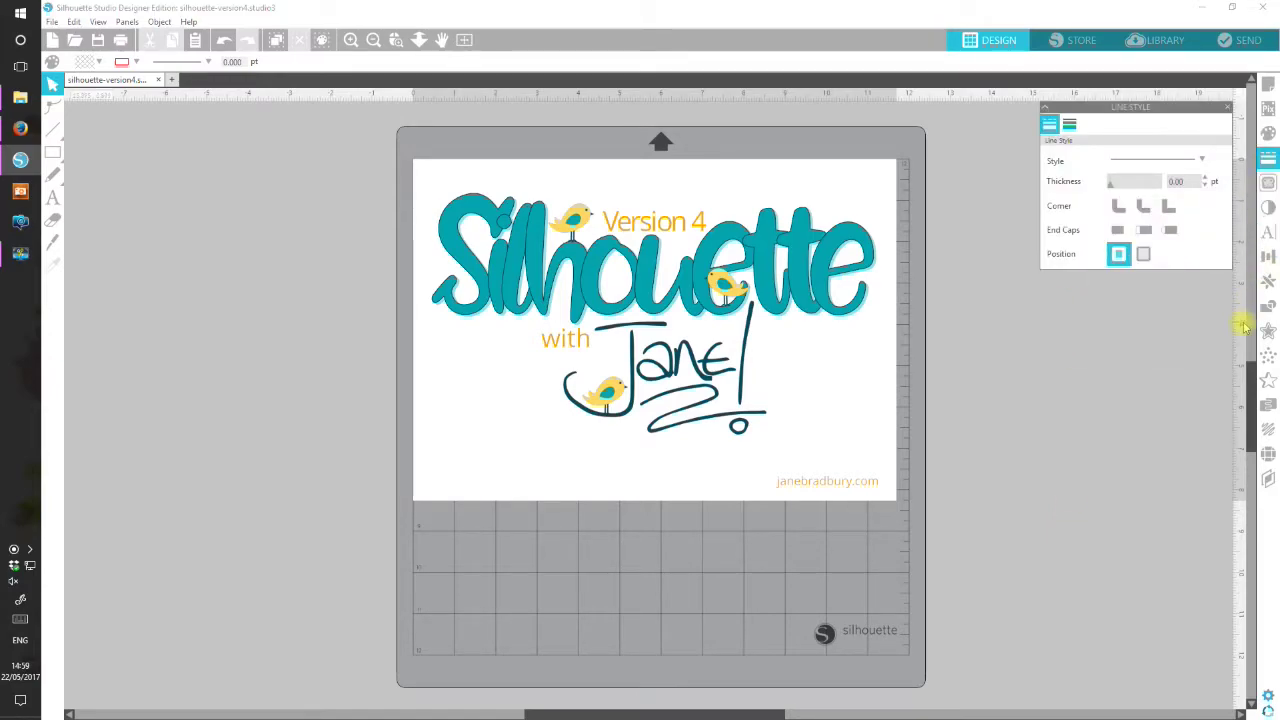
click(1268, 257)
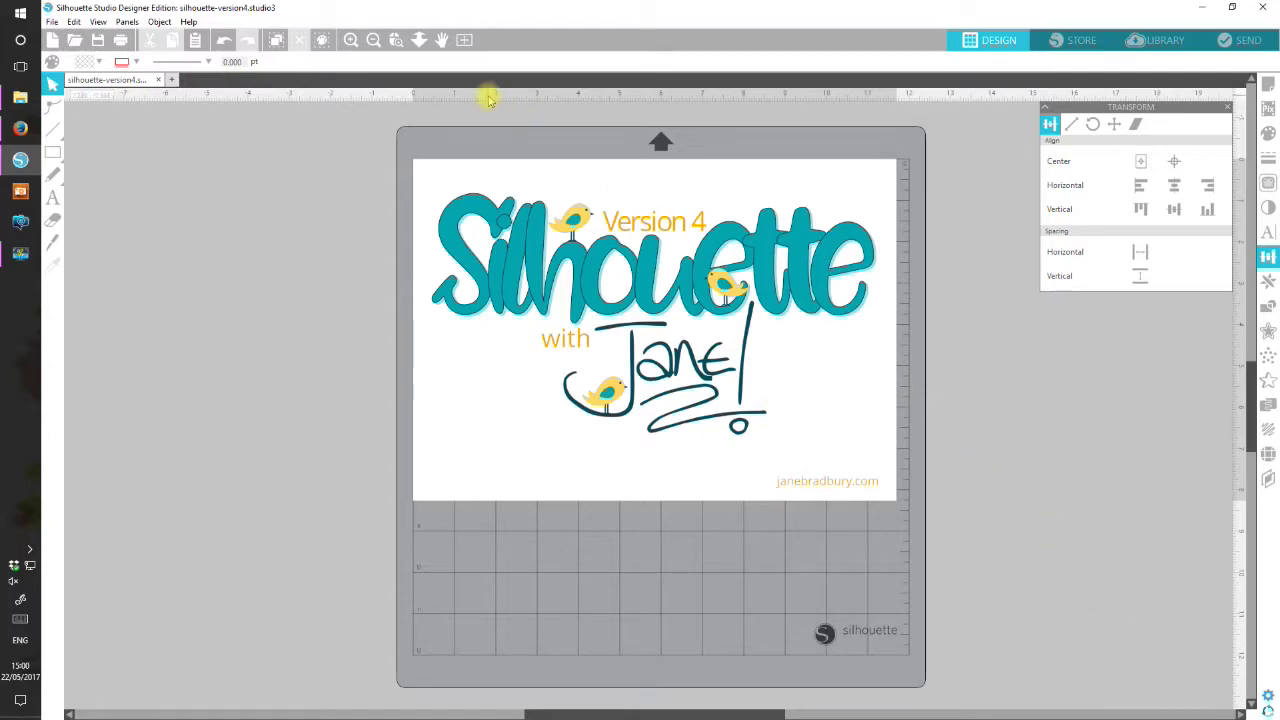
- Set Preferences > Defaults Panel Mode to Flexible Panel Mode and confirm with OK
click(74, 22)
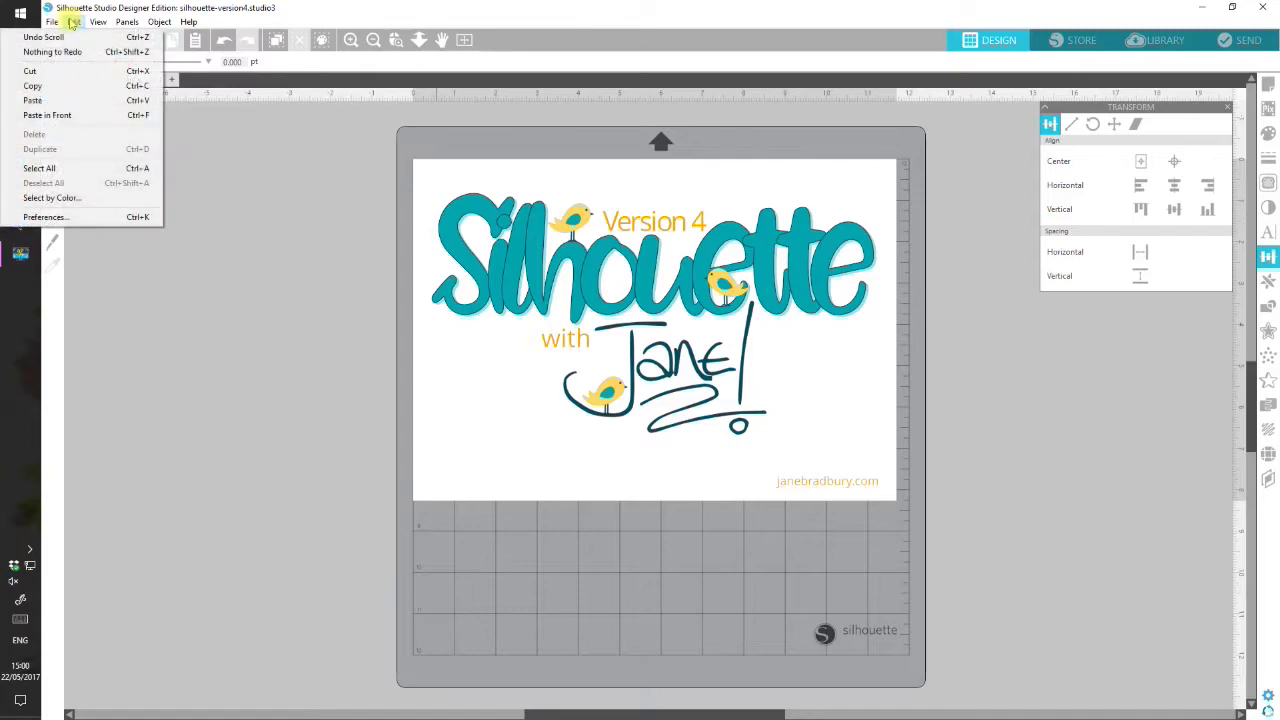
click(82, 218)
click(568, 226)
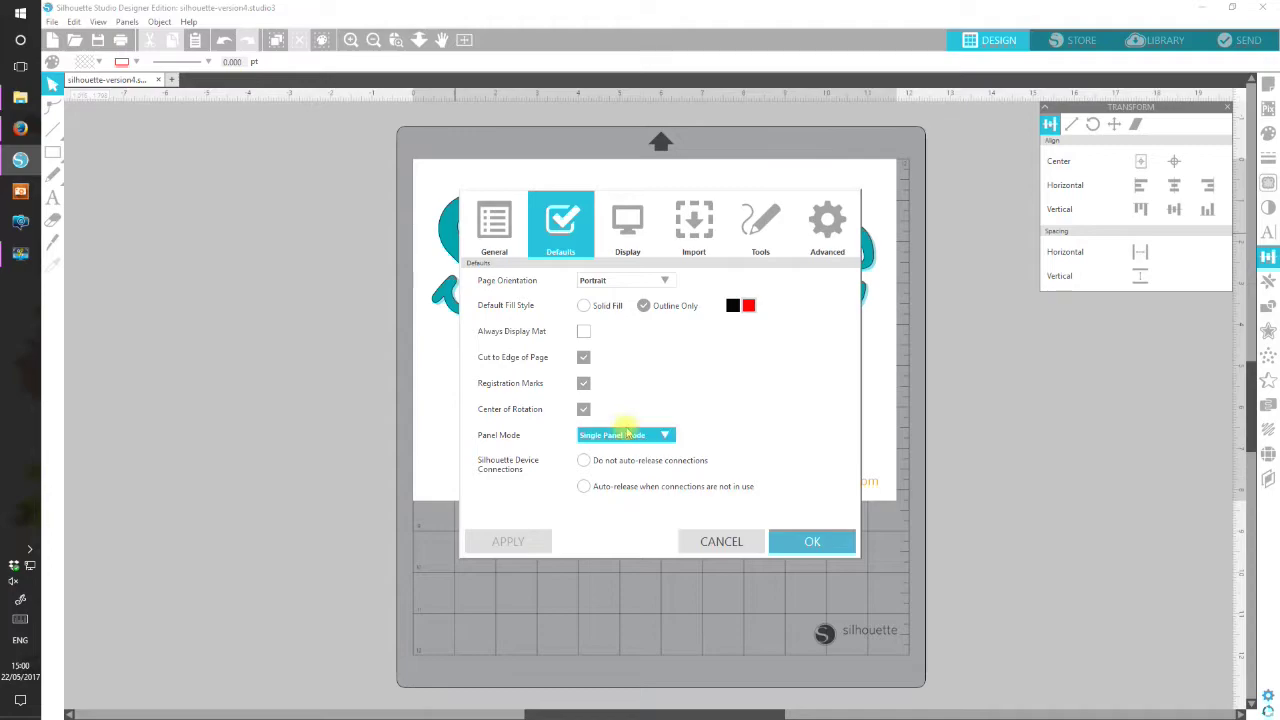
click(665, 436)
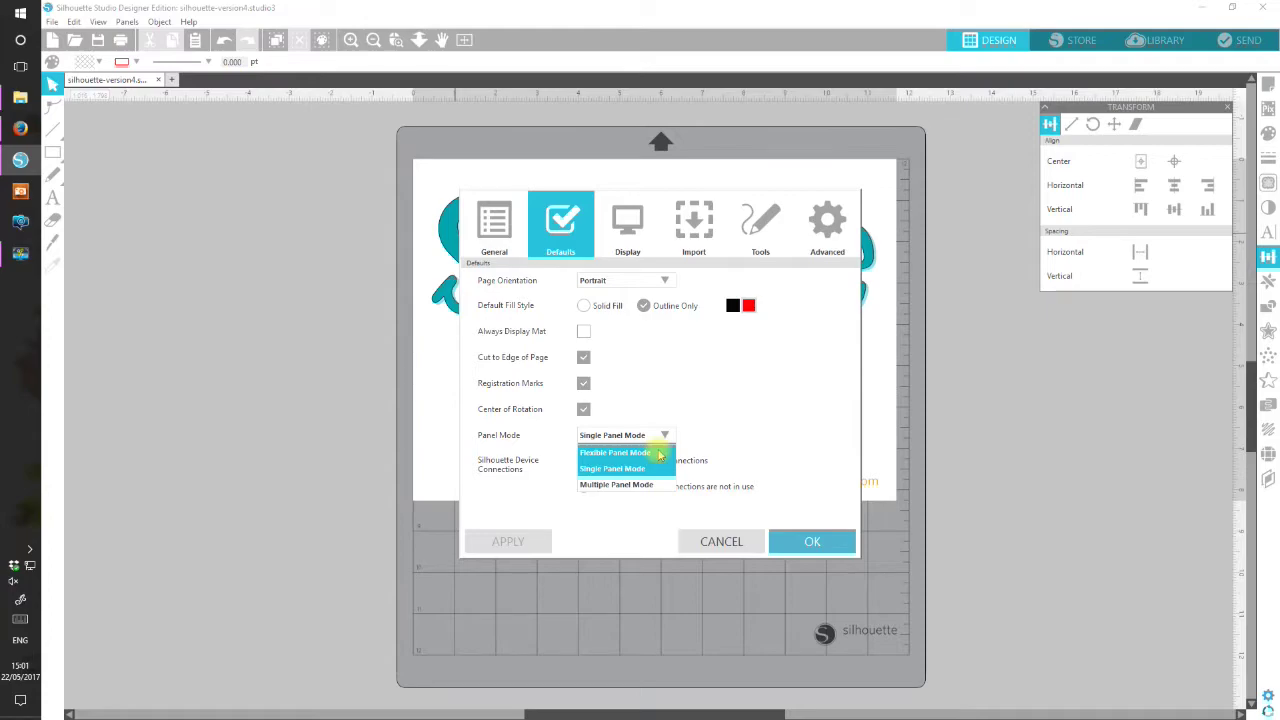
click(656, 453)
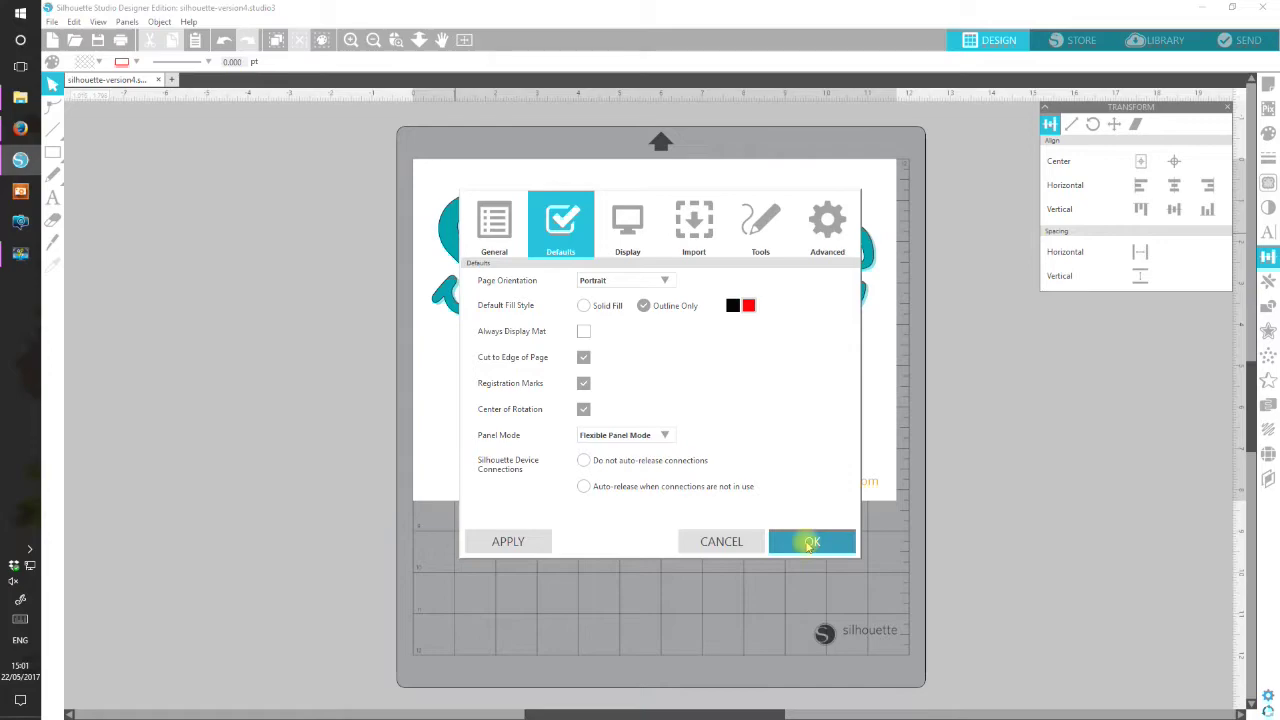
click(810, 541)
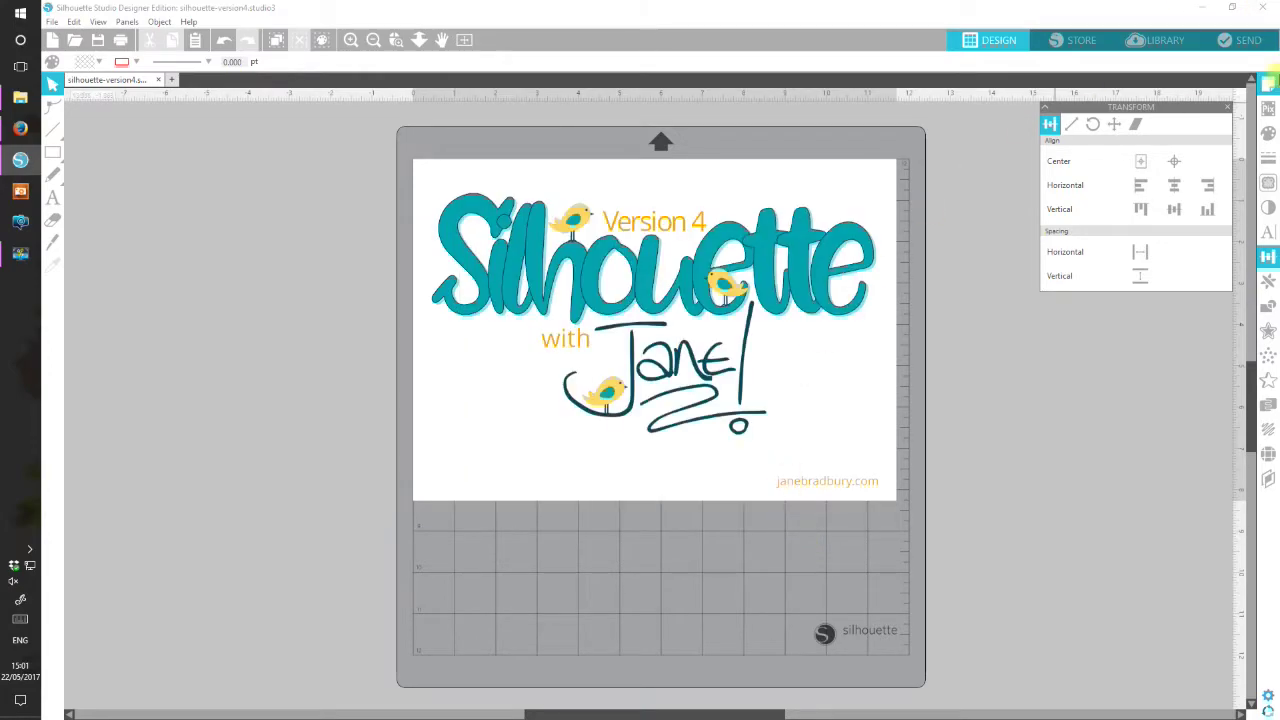
- Move the Transform panel and dock the Fill panel beneath it
drag(1179, 110, 1066, 237)
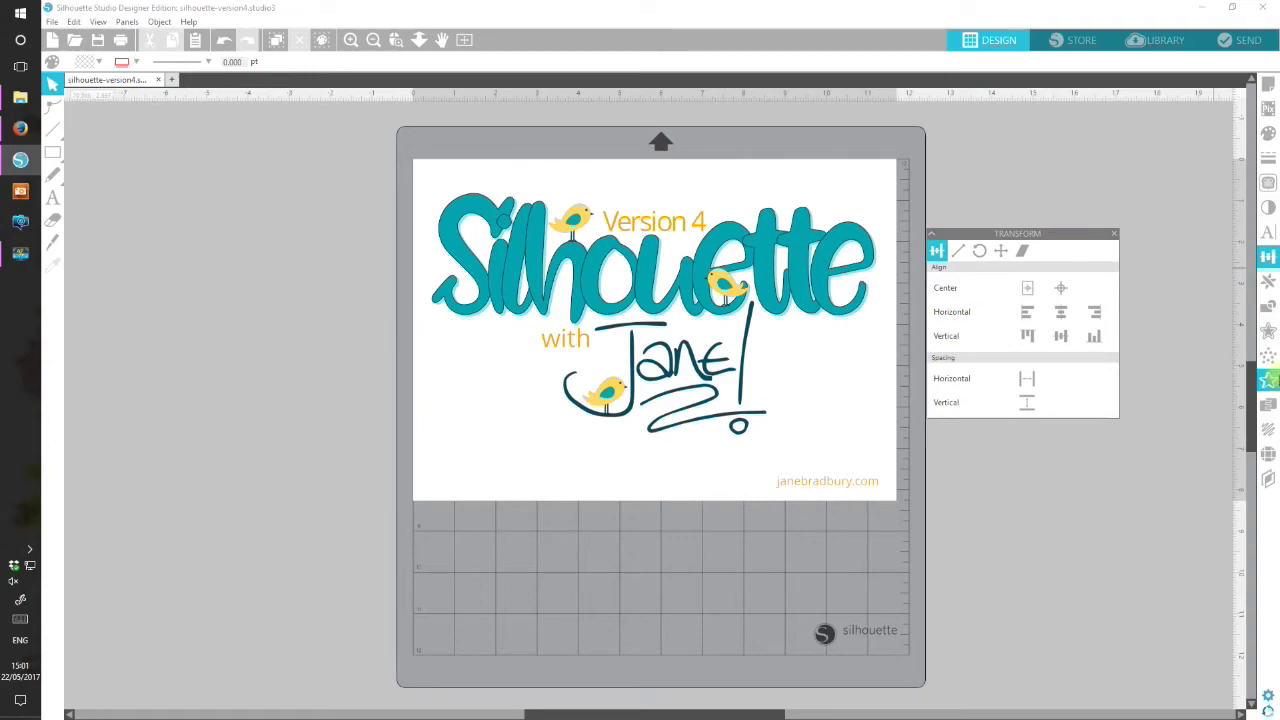
click(1268, 134)
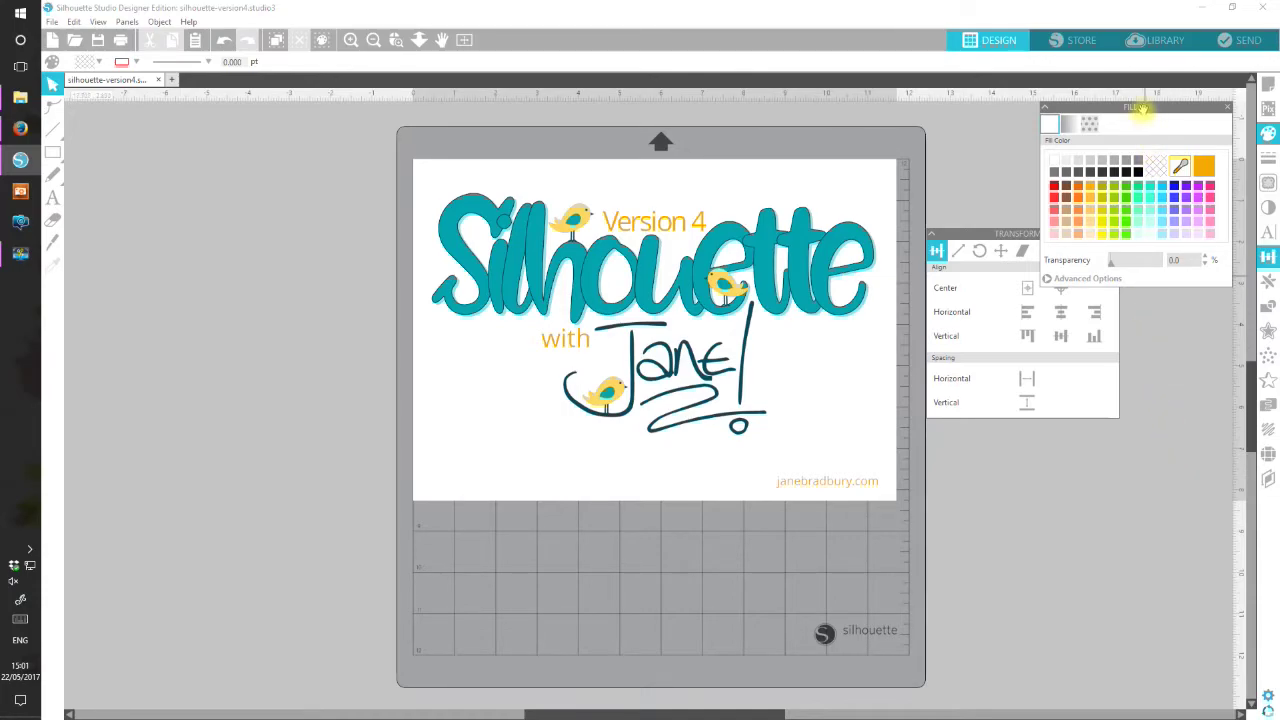
drag(1140, 110, 1003, 419)
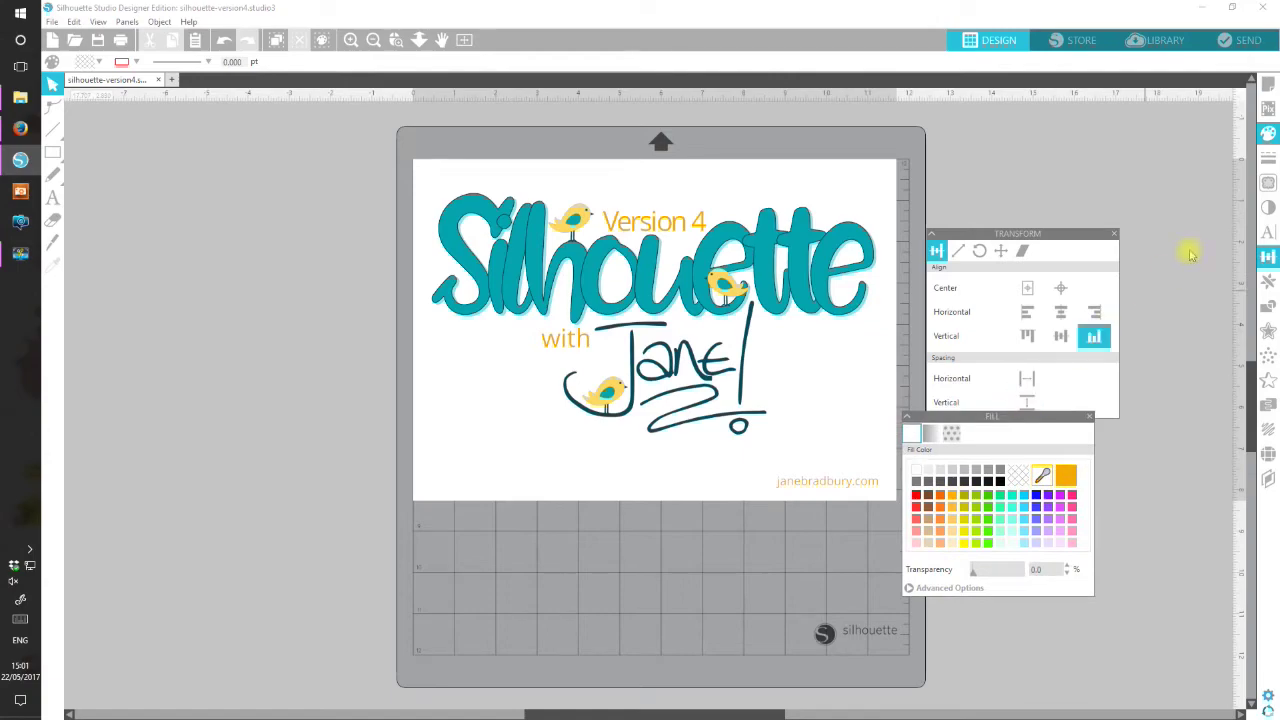
- Bring up the Text Style panel, move it left beside Transform, and open Replicate
click(1268, 160)
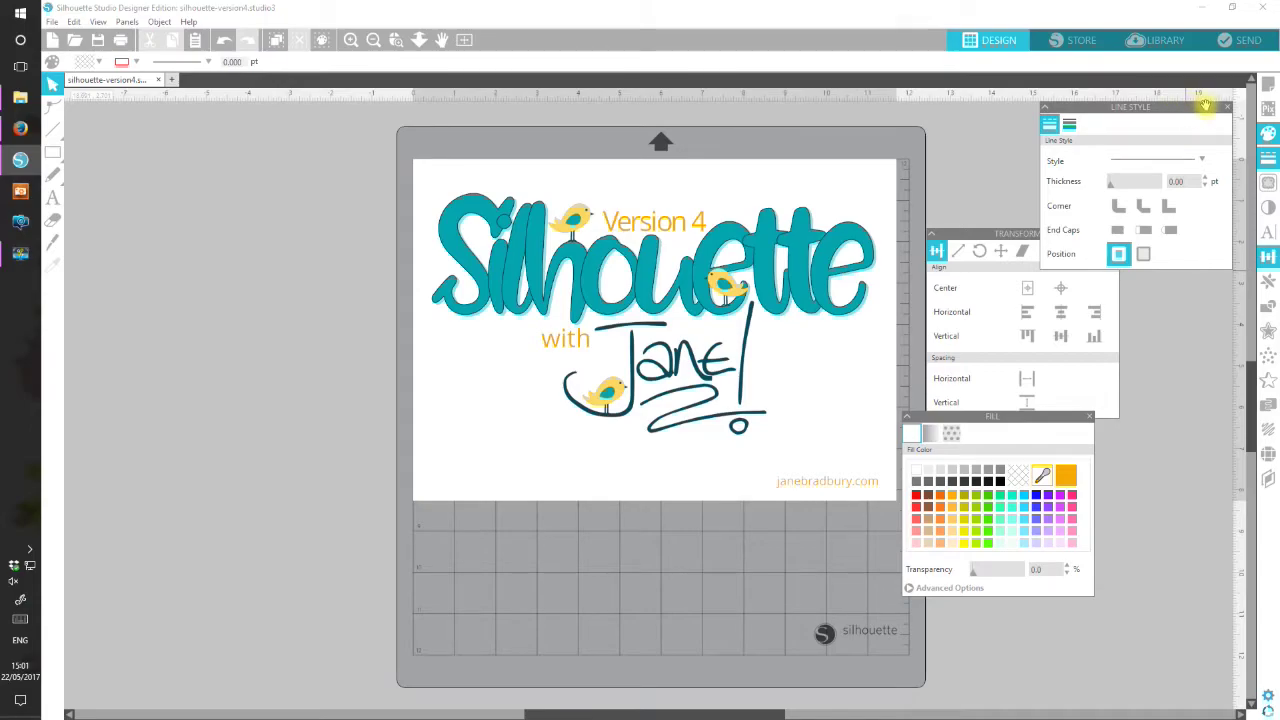
click(1268, 232)
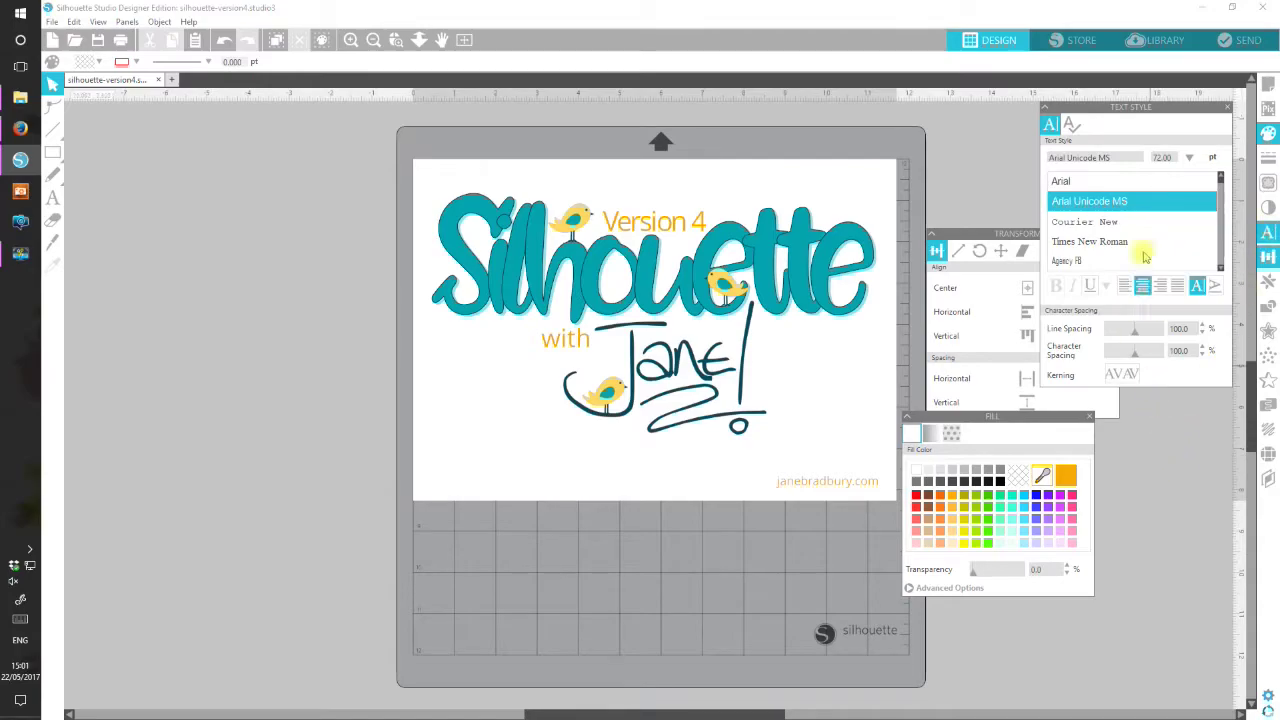
mouse_move(1138, 108)
mouse_down()
mouse_move(1095, 222)
mouse_move(1134, 112)
mouse_up()
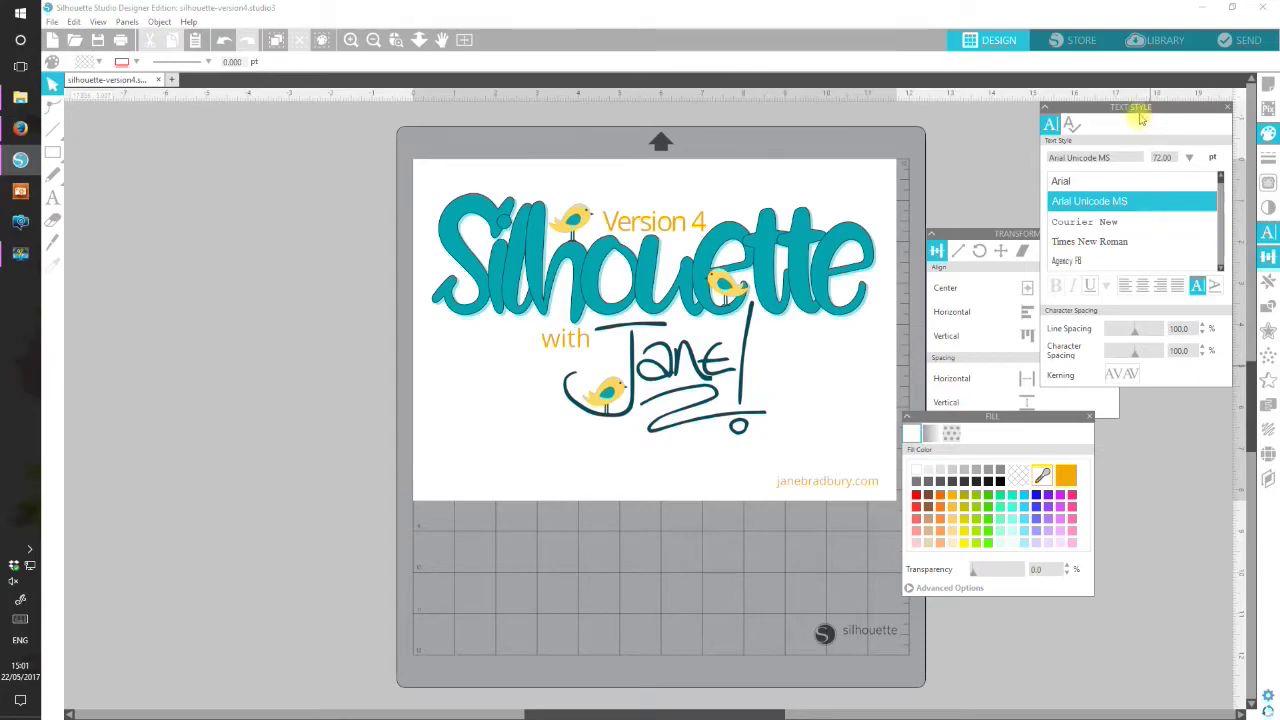
drag(1140, 109, 1040, 126)
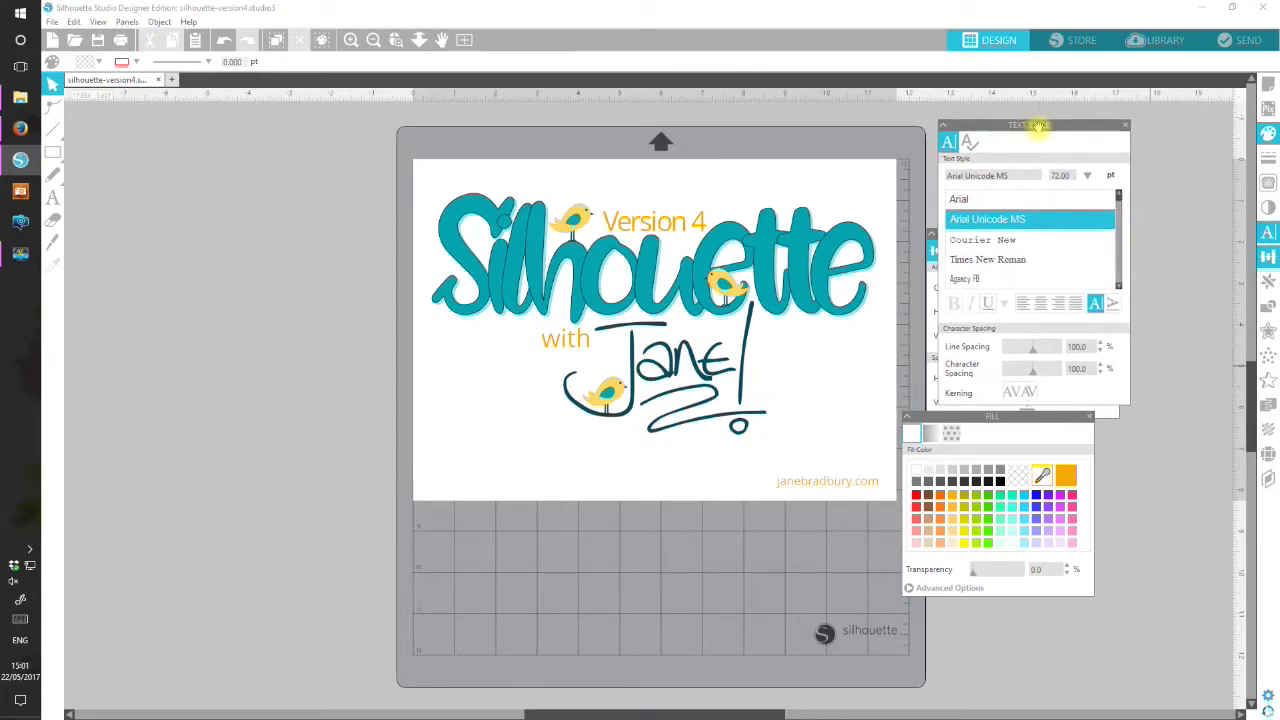
click(1268, 281)
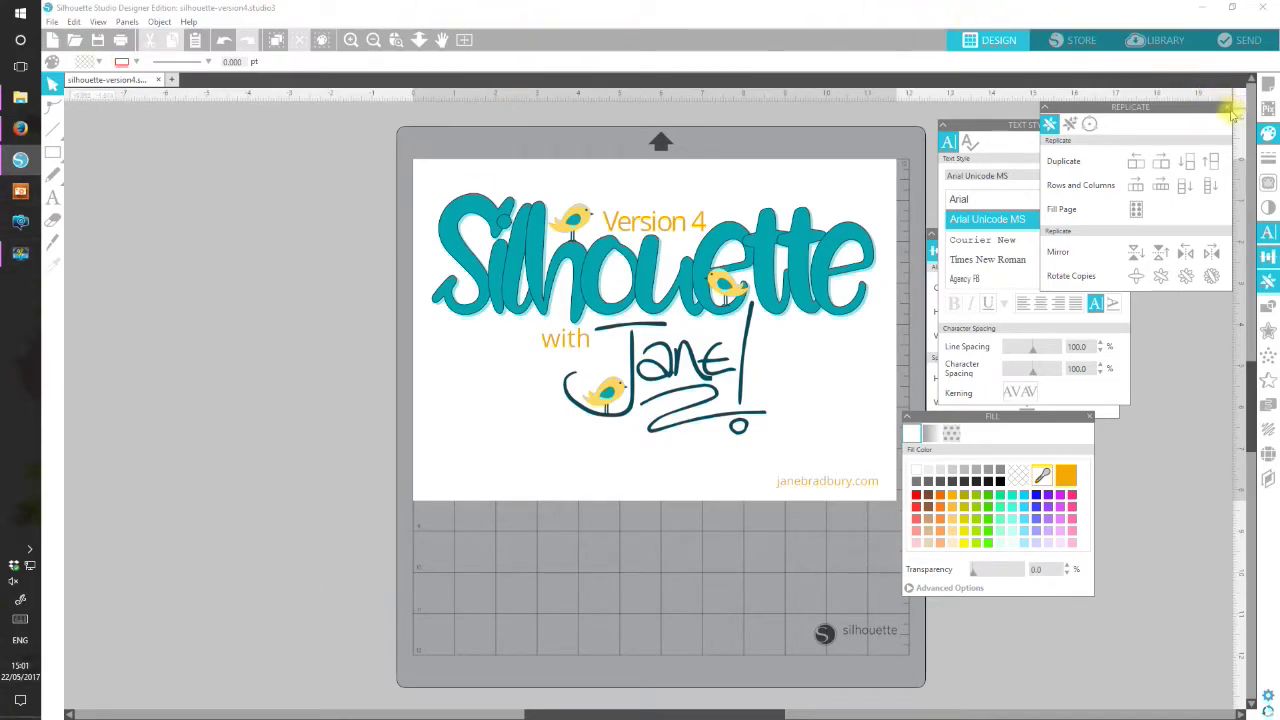
- Float the Replicate panel over the canvas, dock Transform beneath it, and move the pair left
drag(1230, 113, 325, 264)
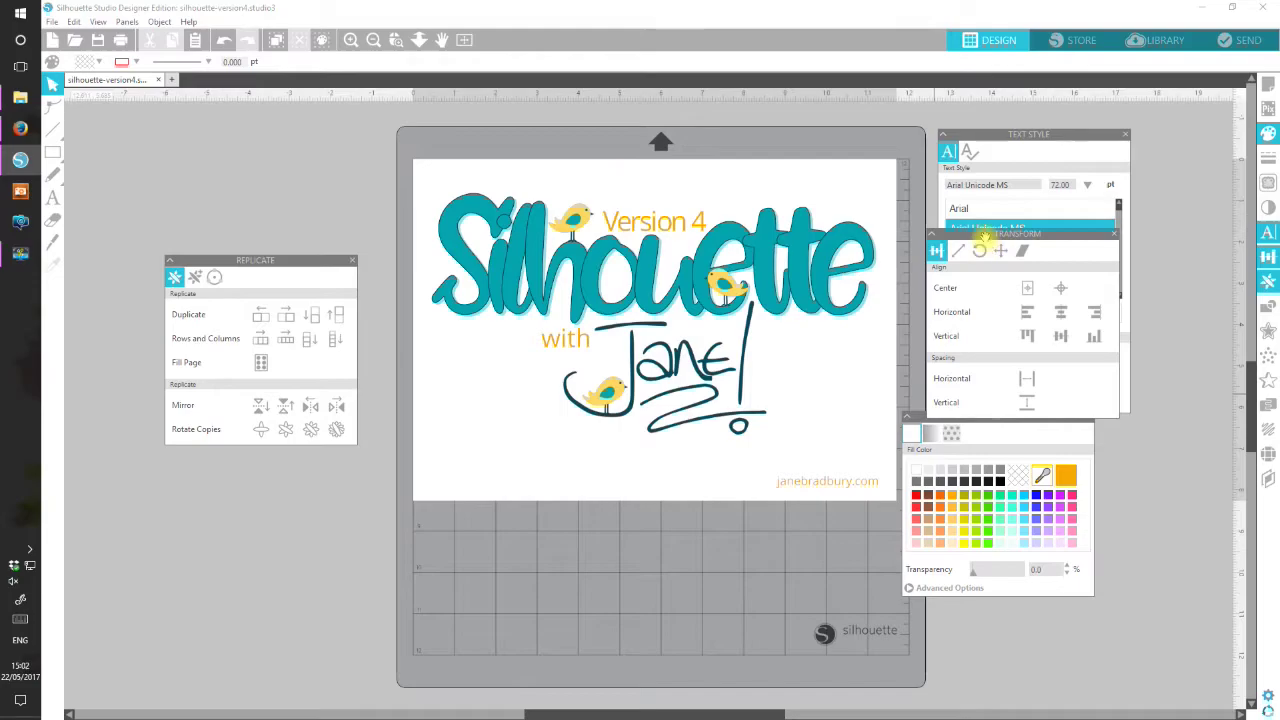
drag(981, 250, 218, 471)
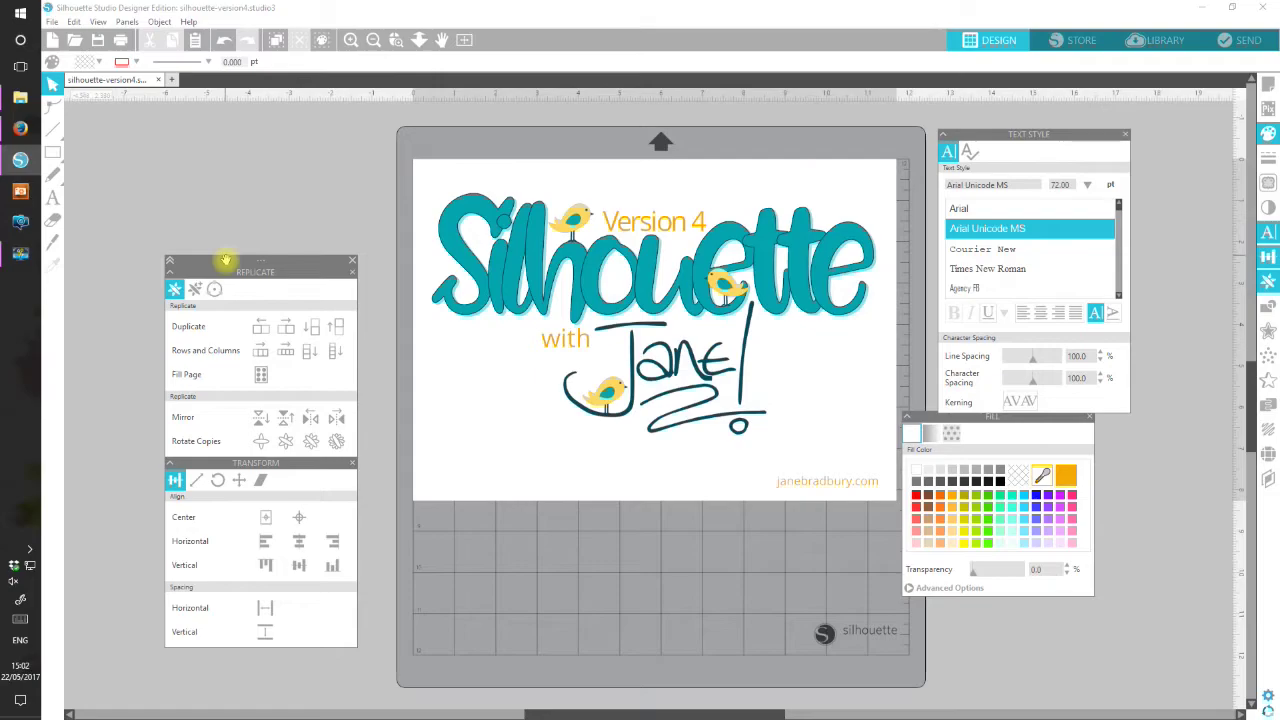
drag(226, 261, 223, 166)
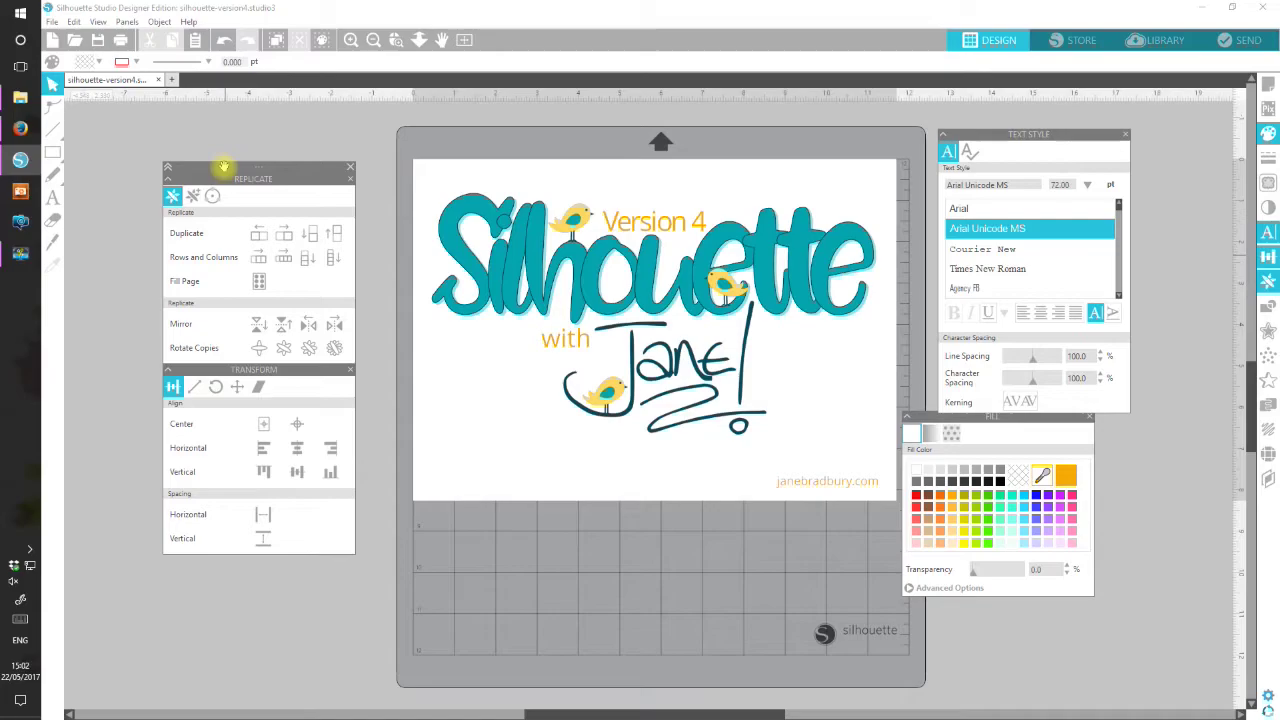
- Collapse and expand the Replicate and Transform panels, then hide Transform from the stack
click(167, 170)
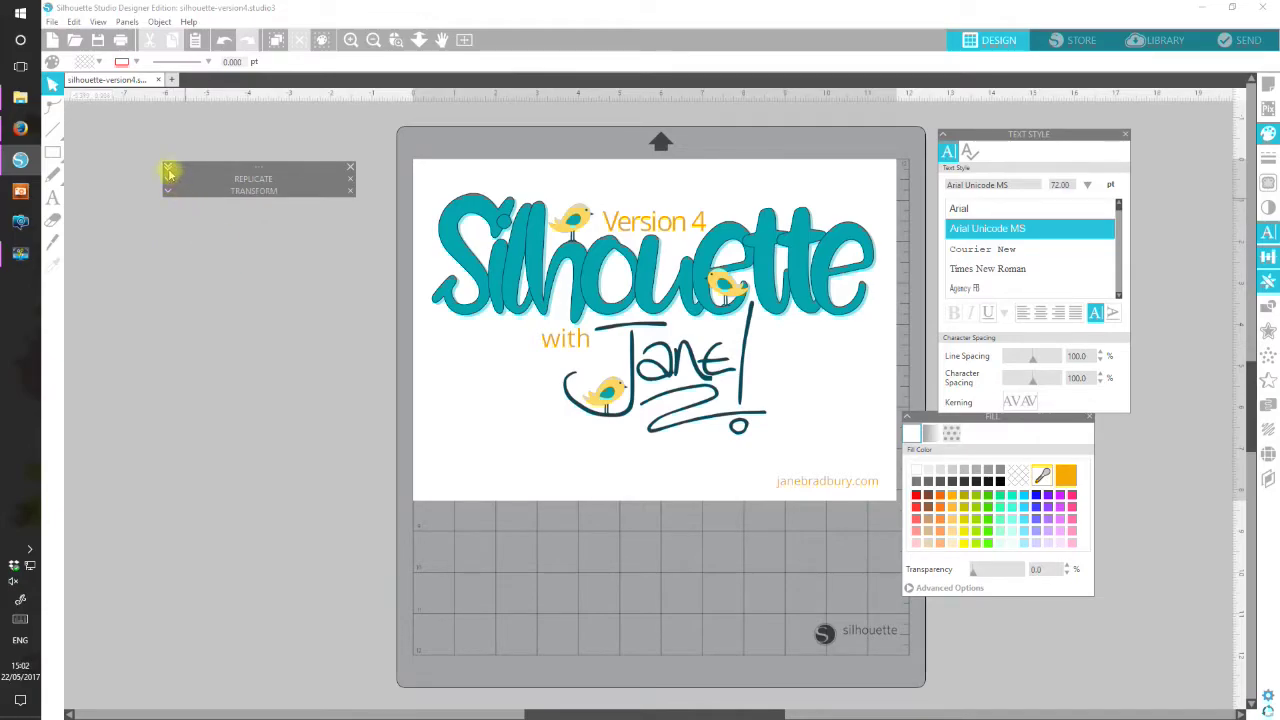
click(167, 170)
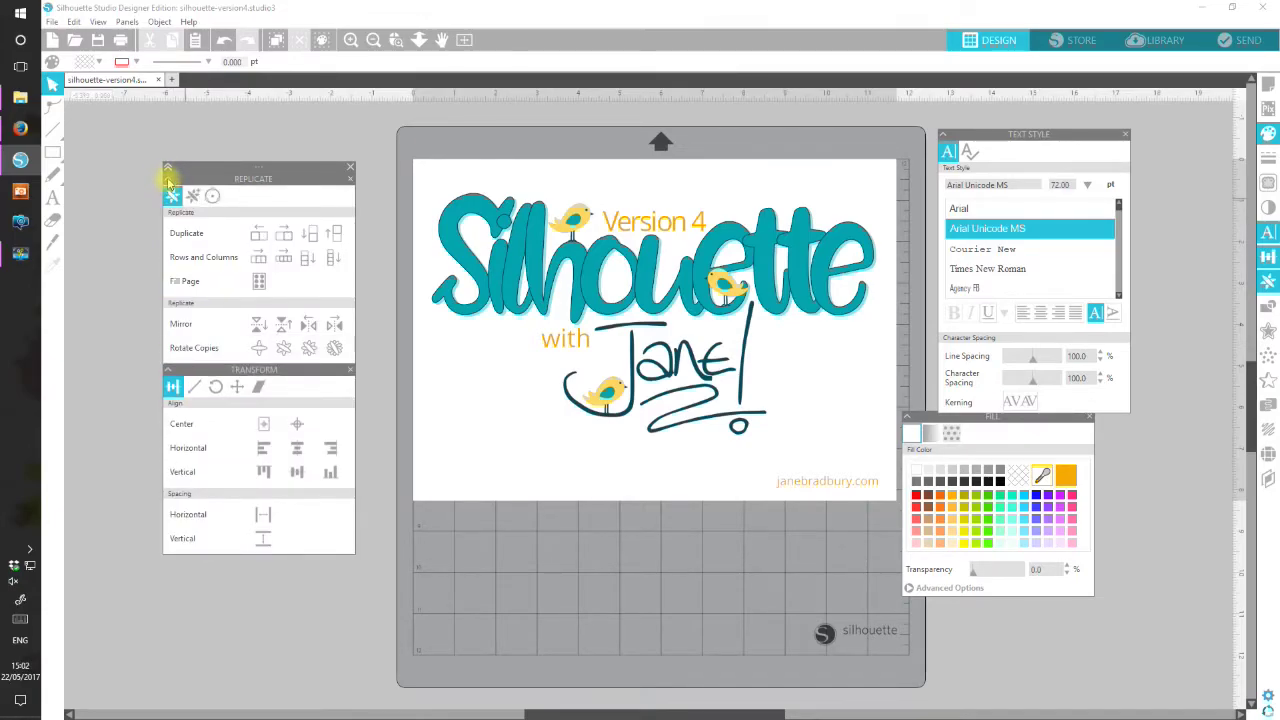
click(168, 181)
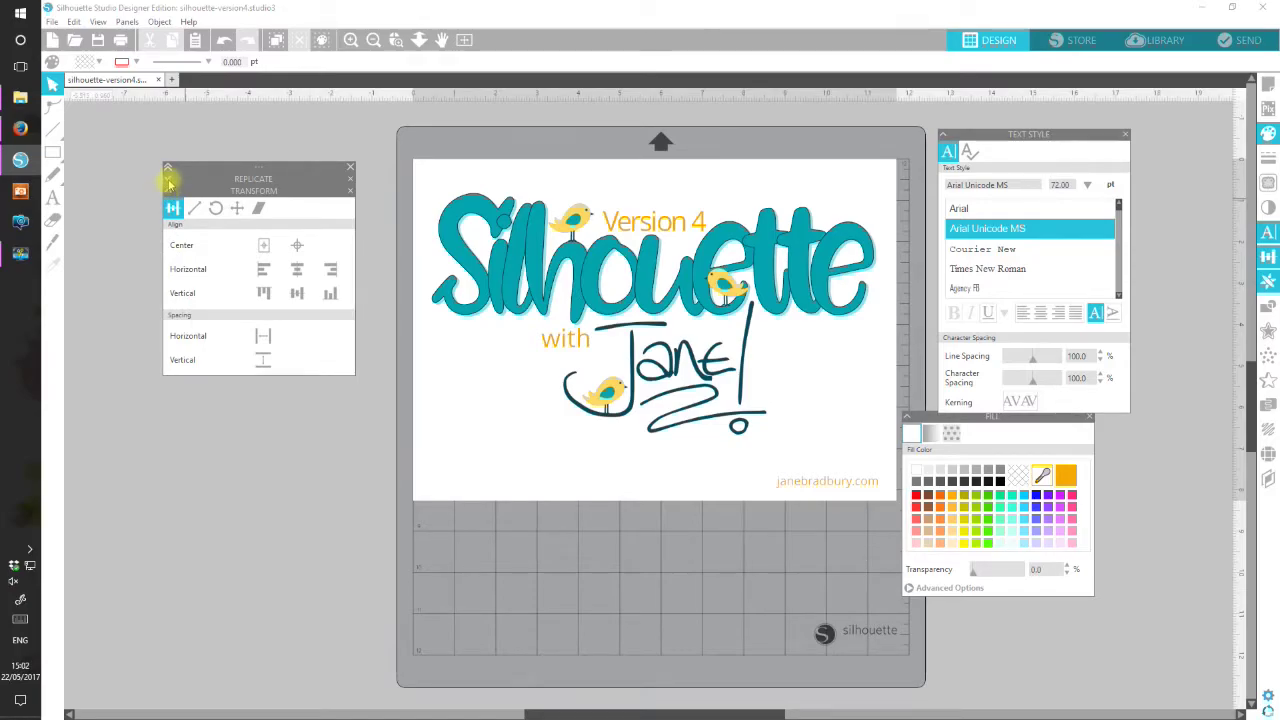
click(168, 182)
click(167, 371)
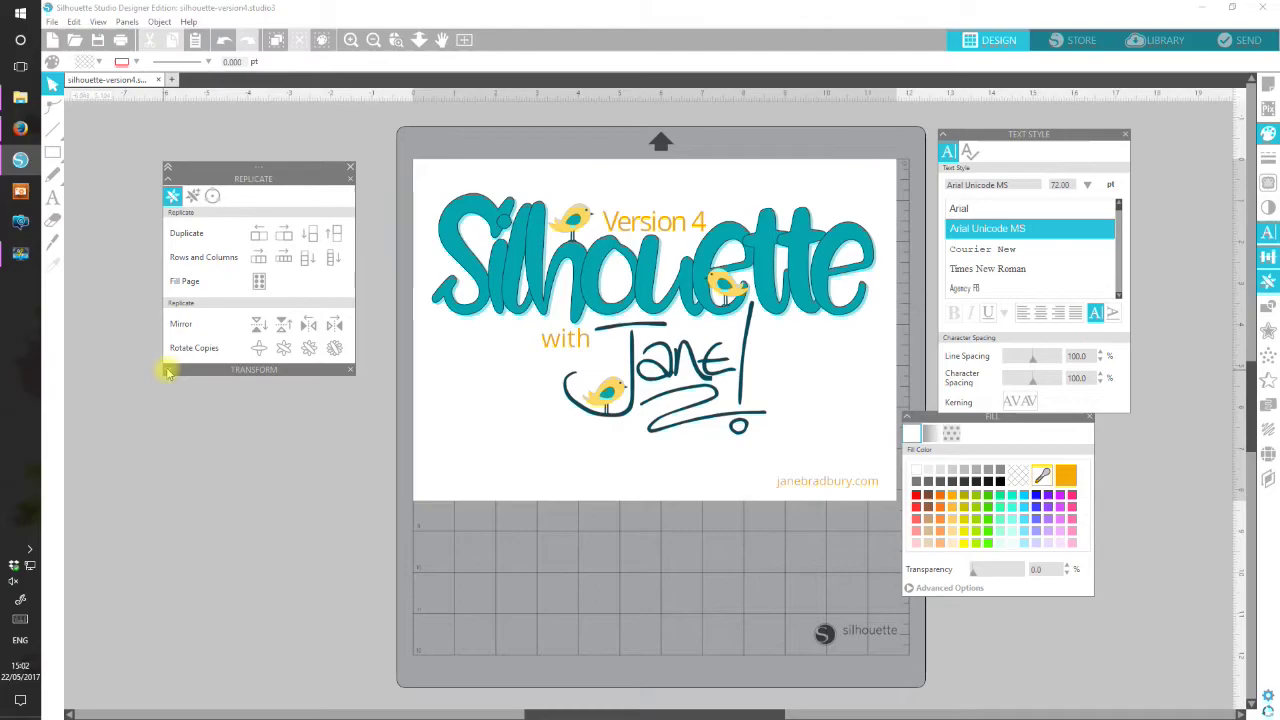
click(1270, 262)
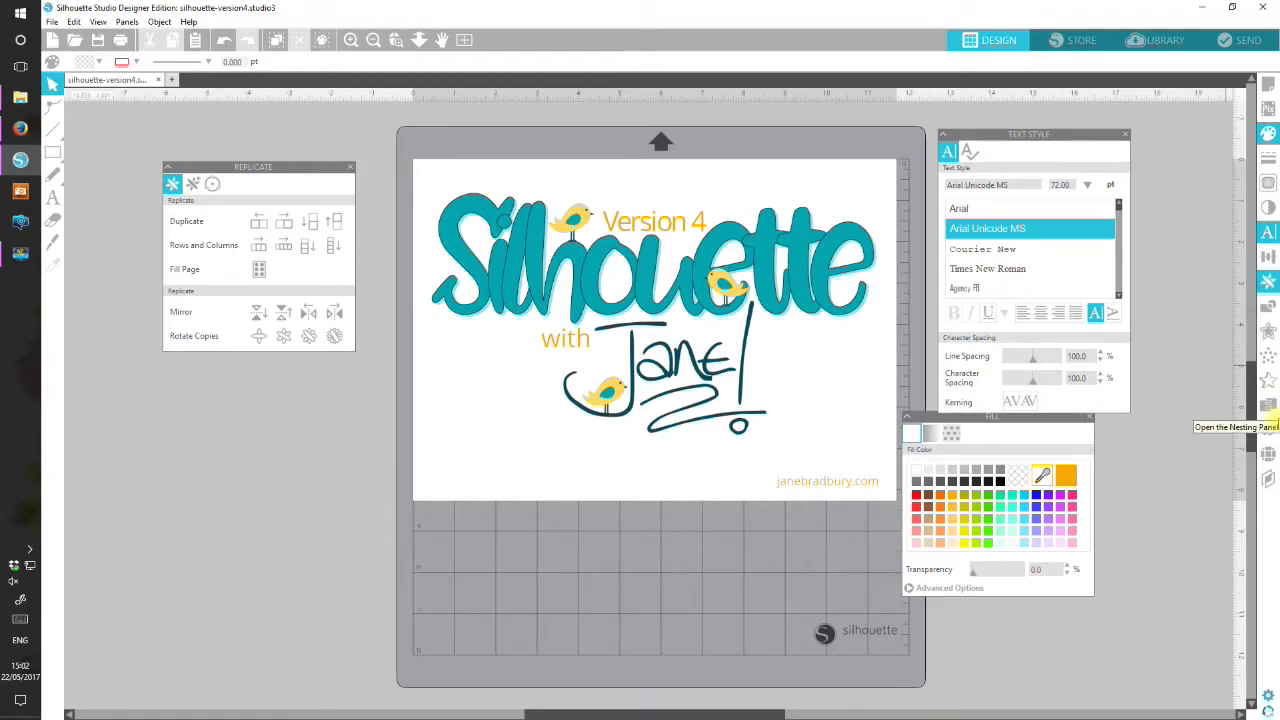
- Reopen Transform and dock it under Replicate, and dock Fill under Text Style
click(1268, 256)
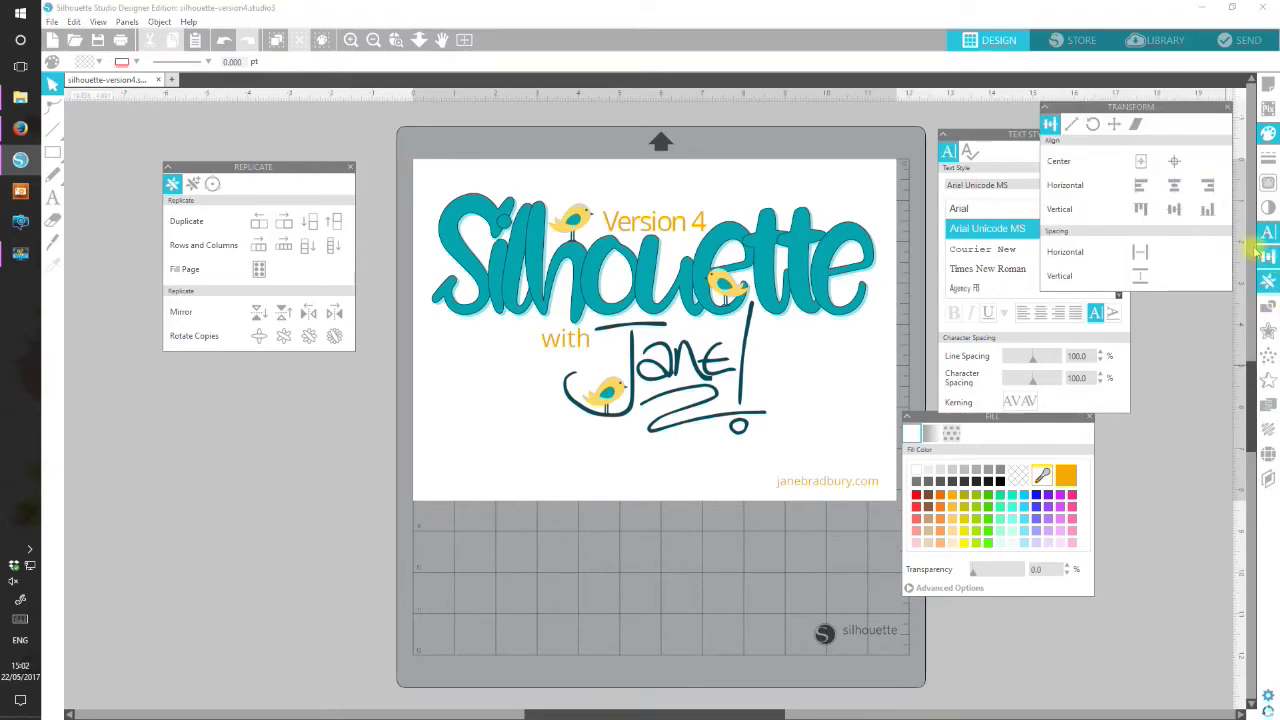
drag(1138, 106, 265, 350)
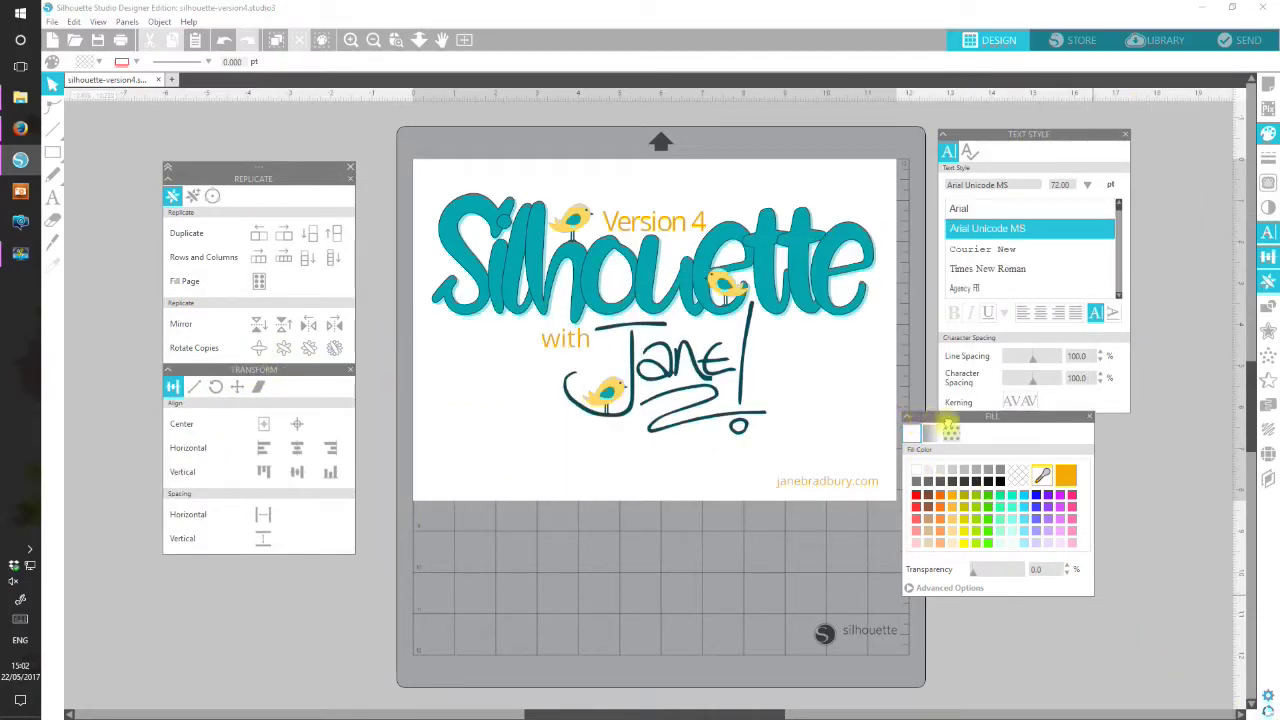
drag(978, 420, 1012, 410)
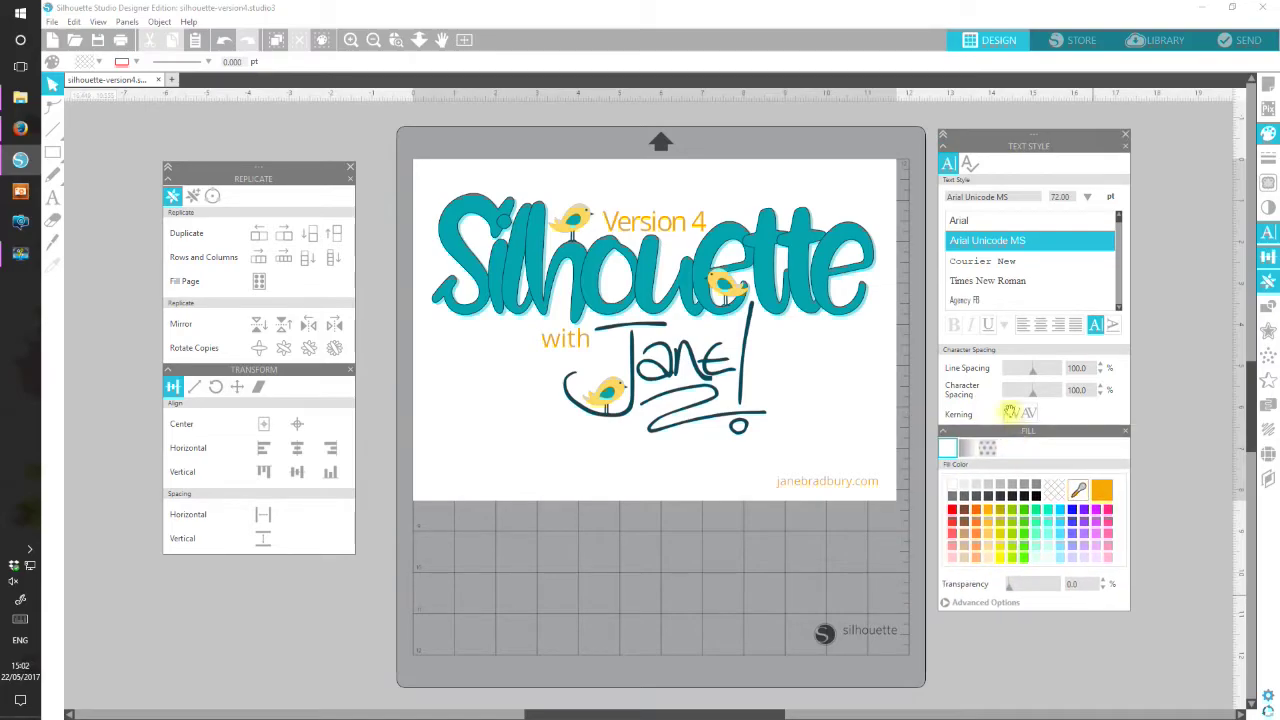
- Snap the Text Style/Fill stack beside Replicate/Transform and move the group to the top right
drag(1012, 138, 439, 169)
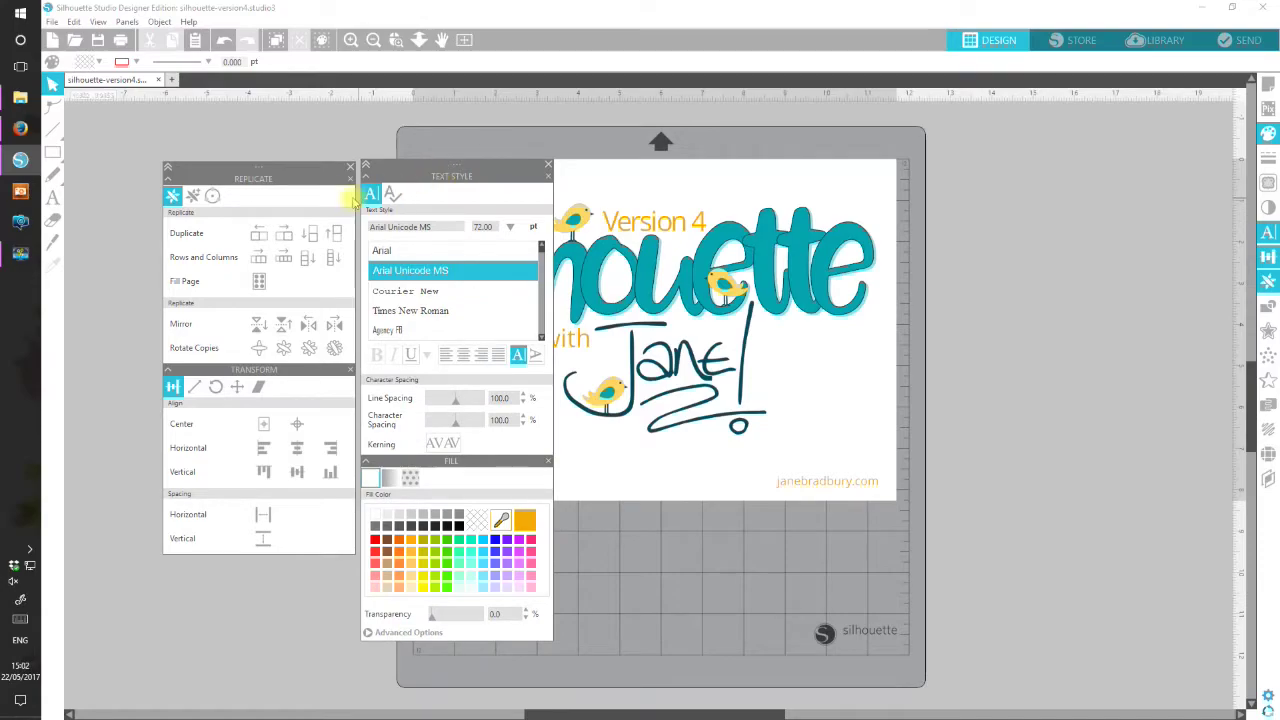
drag(267, 175, 265, 172)
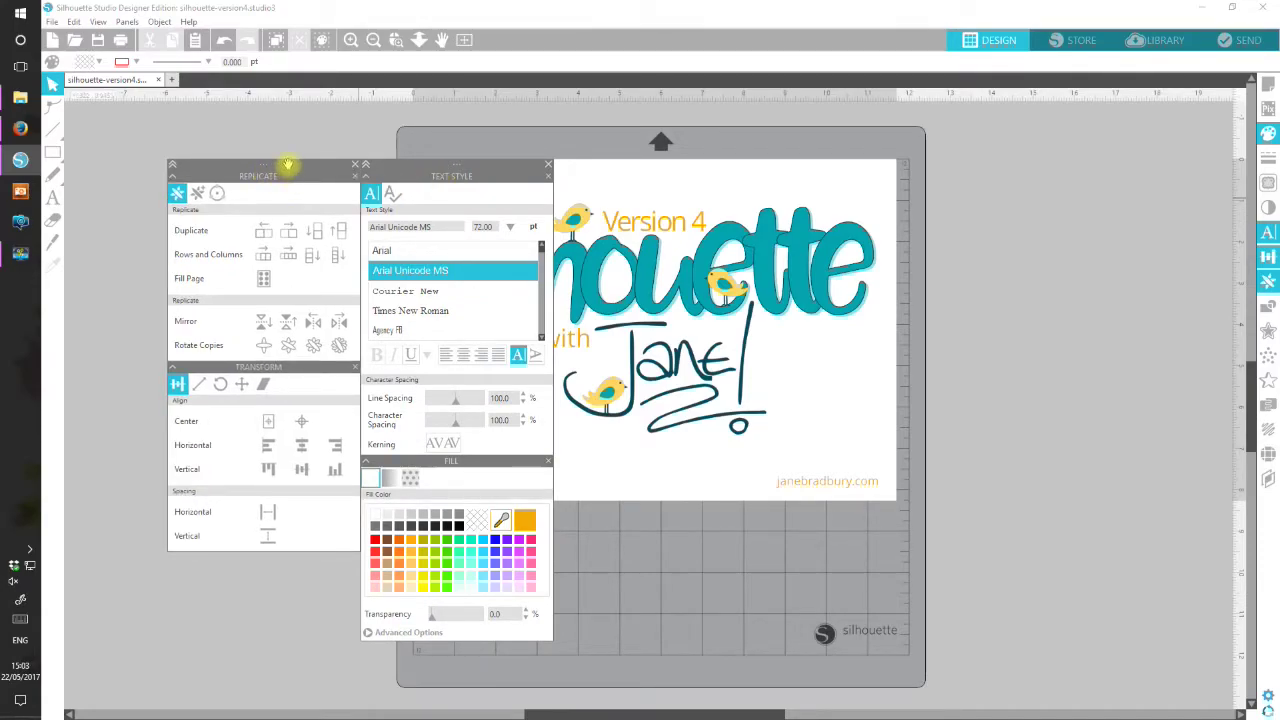
drag(287, 165, 877, 162)
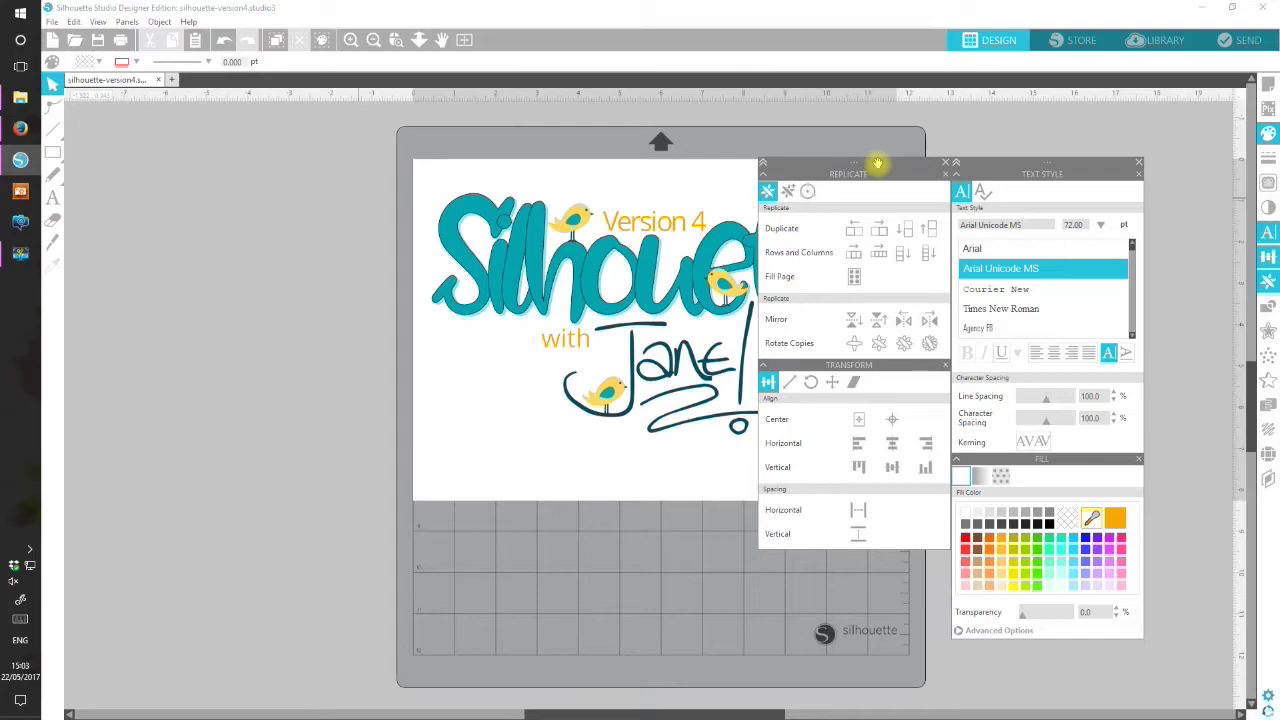
drag(877, 162, 955, 165)
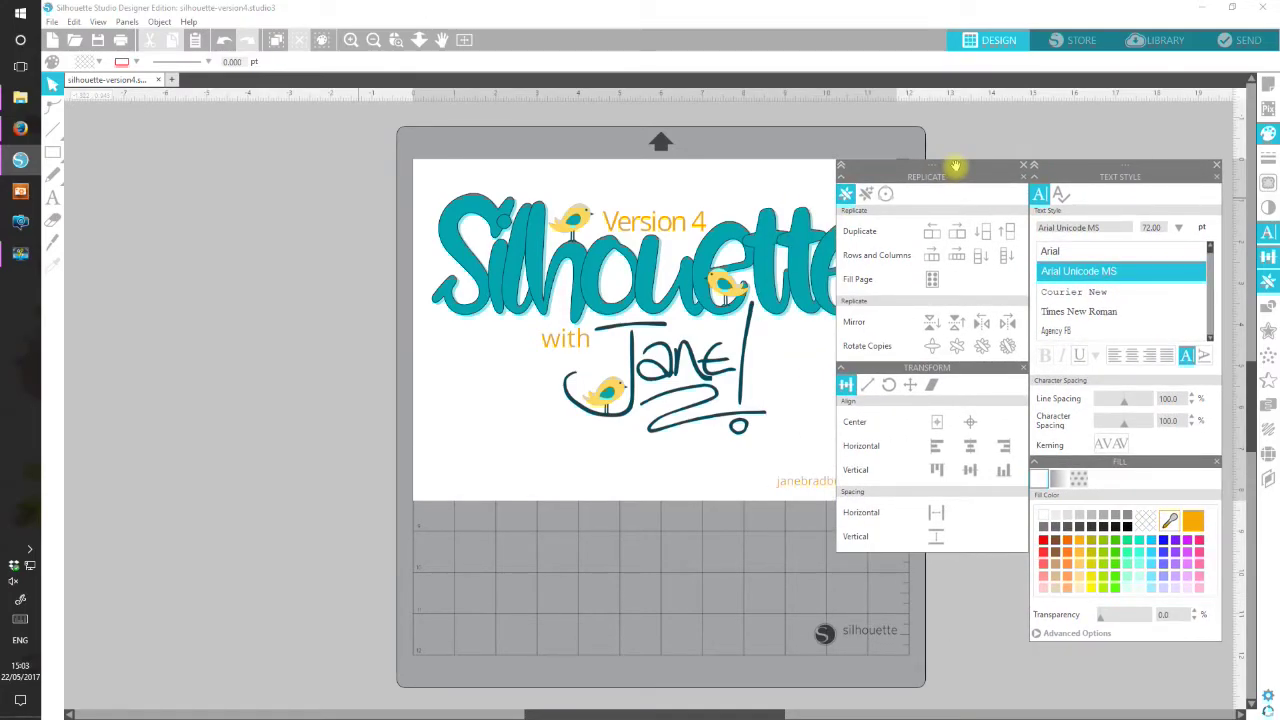
drag(955, 166, 966, 113)
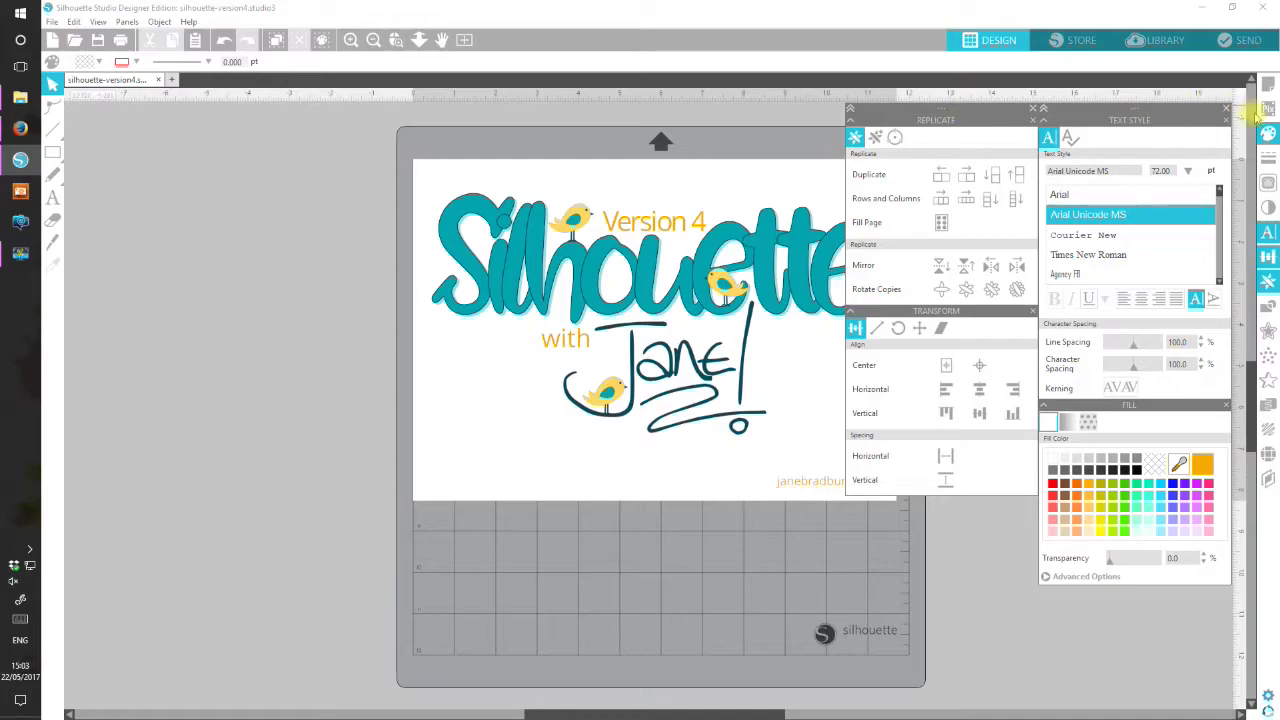
- Open Page Setup and shift the settings group off it
click(1268, 86)
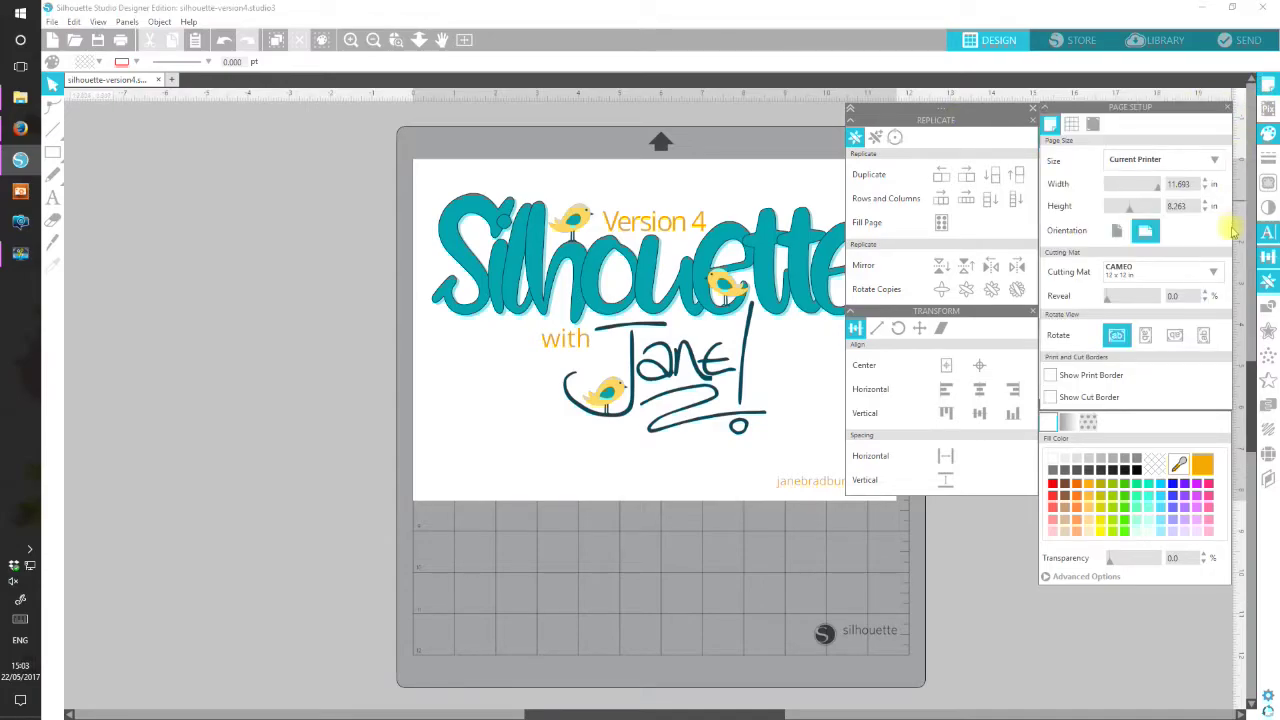
drag(1006, 108, 928, 181)
drag(1053, 177, 936, 107)
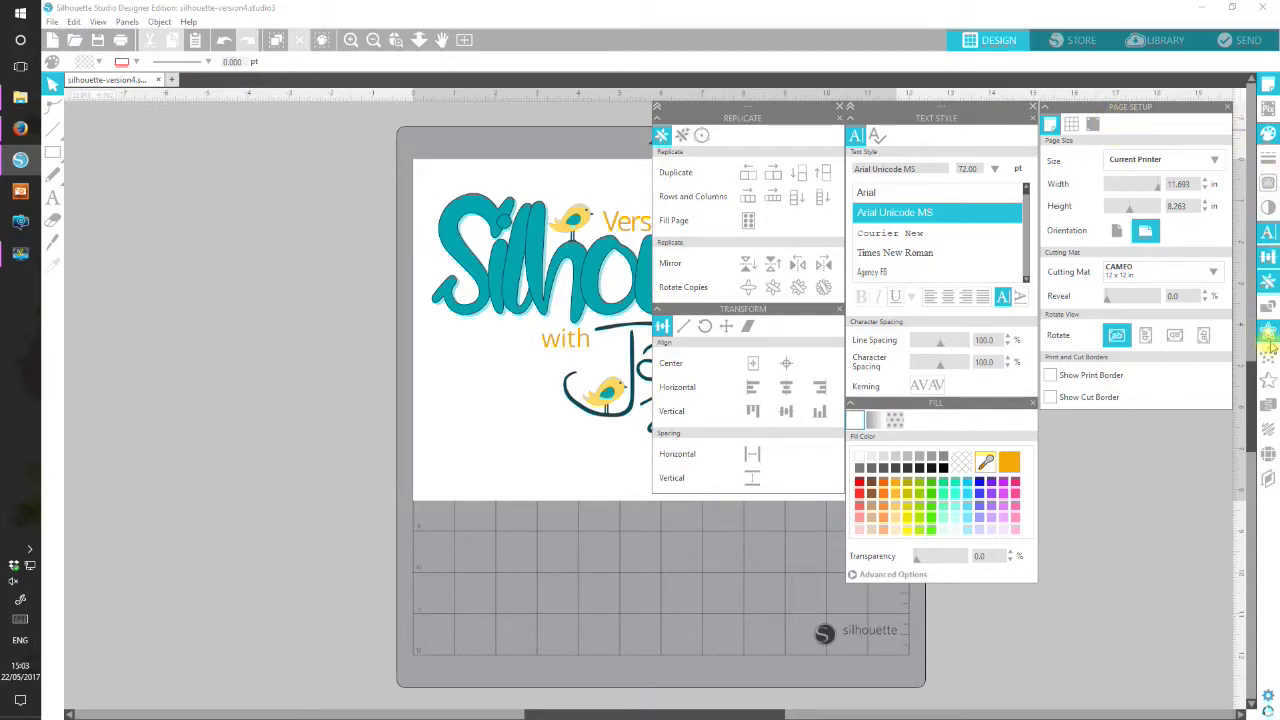
- Open the Modify panel with Weld, Subtract and Intersect and float it below Transform
click(1268, 282)
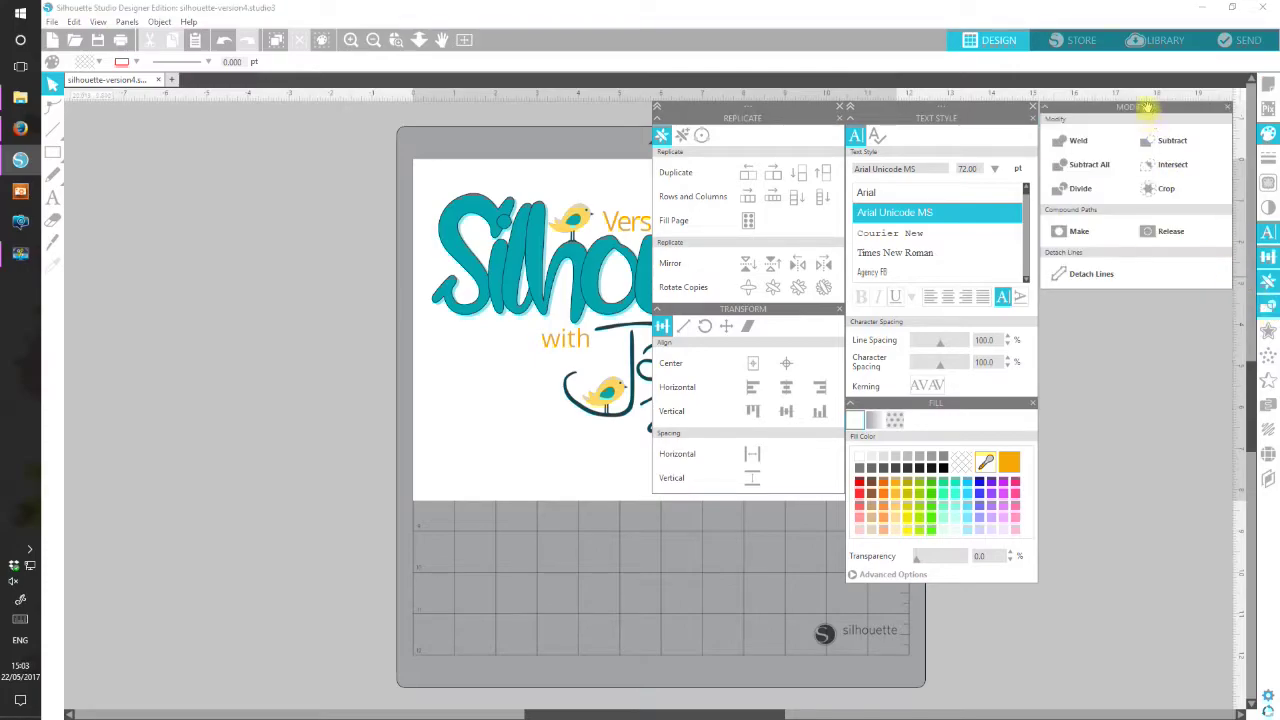
mouse_move(1148, 105)
mouse_down()
mouse_move(1140, 250)
mouse_move(1152, 127)
mouse_up()
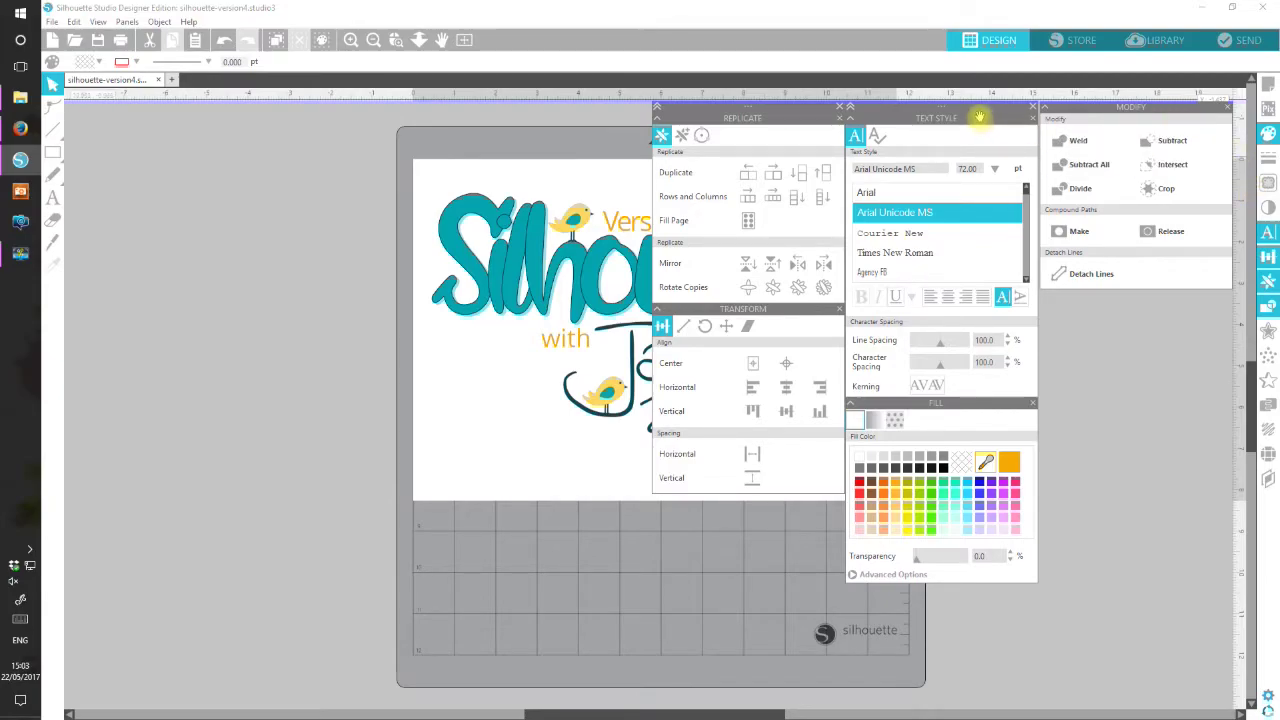
drag(976, 113, 1166, 139)
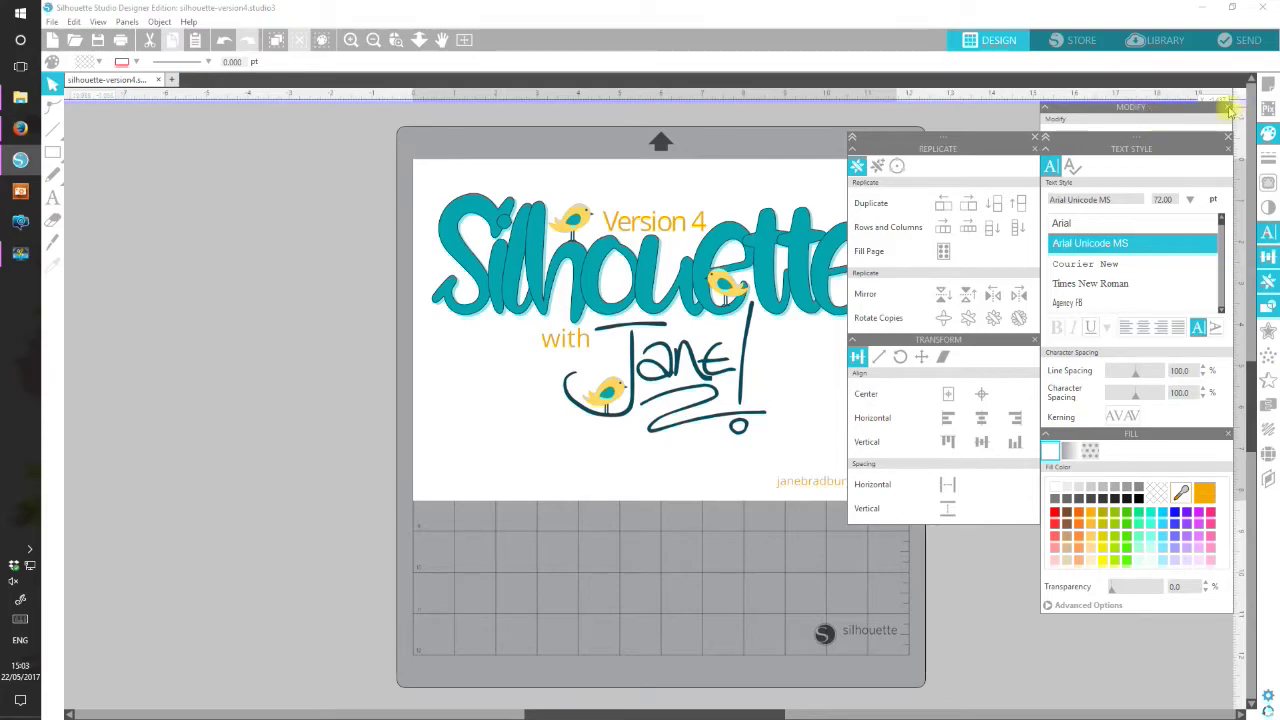
drag(1206, 126, 1204, 100)
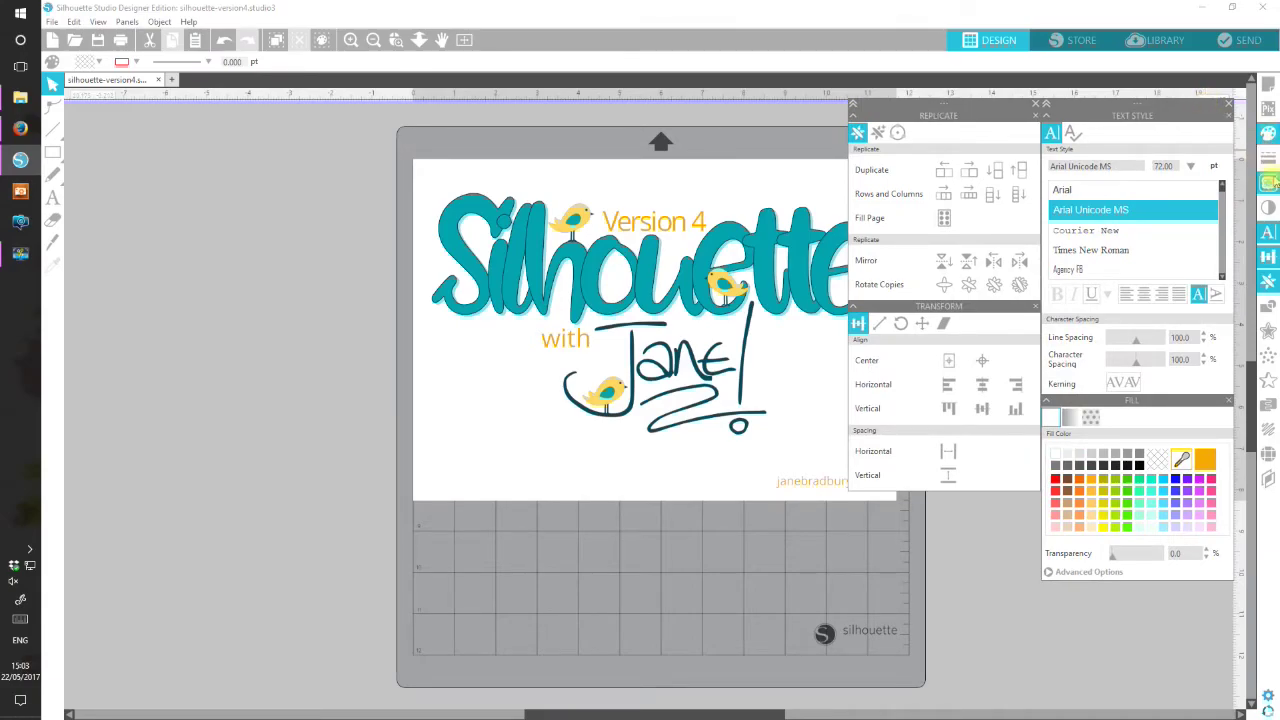
click(1267, 310)
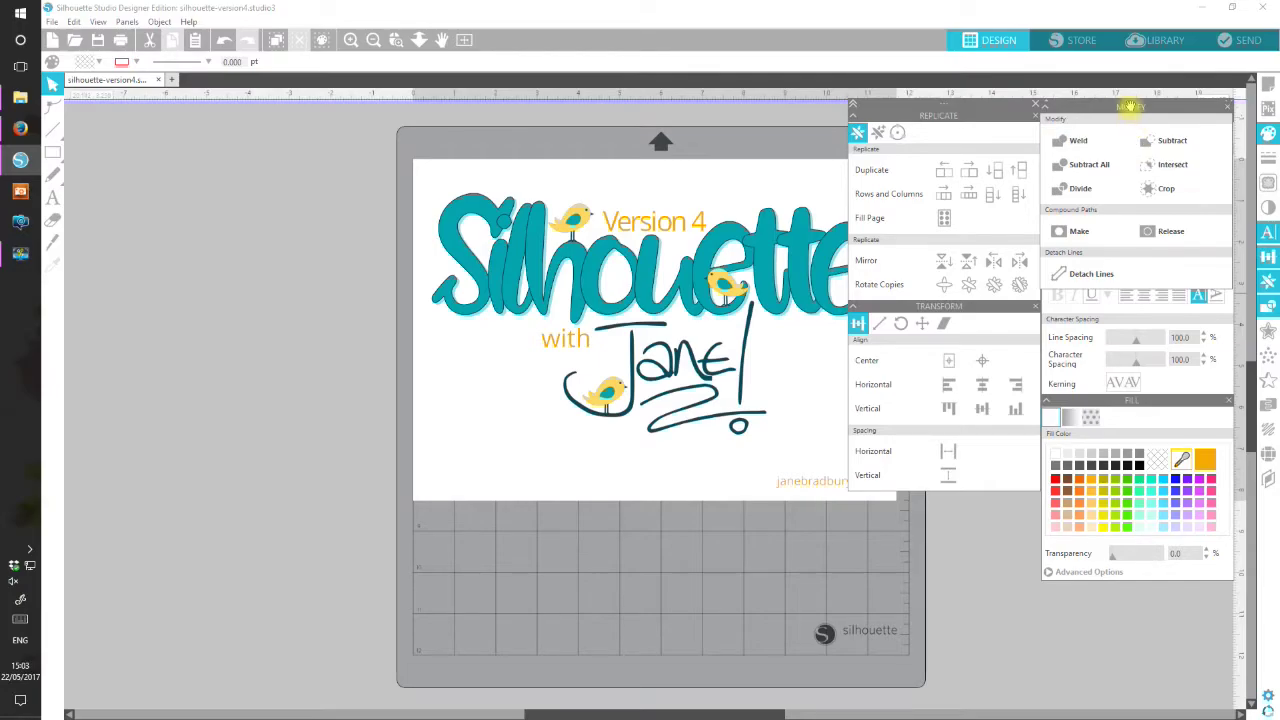
drag(1128, 106, 943, 498)
- Close both panel groups and set Preferences > Defaults Panel Mode to Multiple Panel Mode
click(1044, 103)
click(1035, 103)
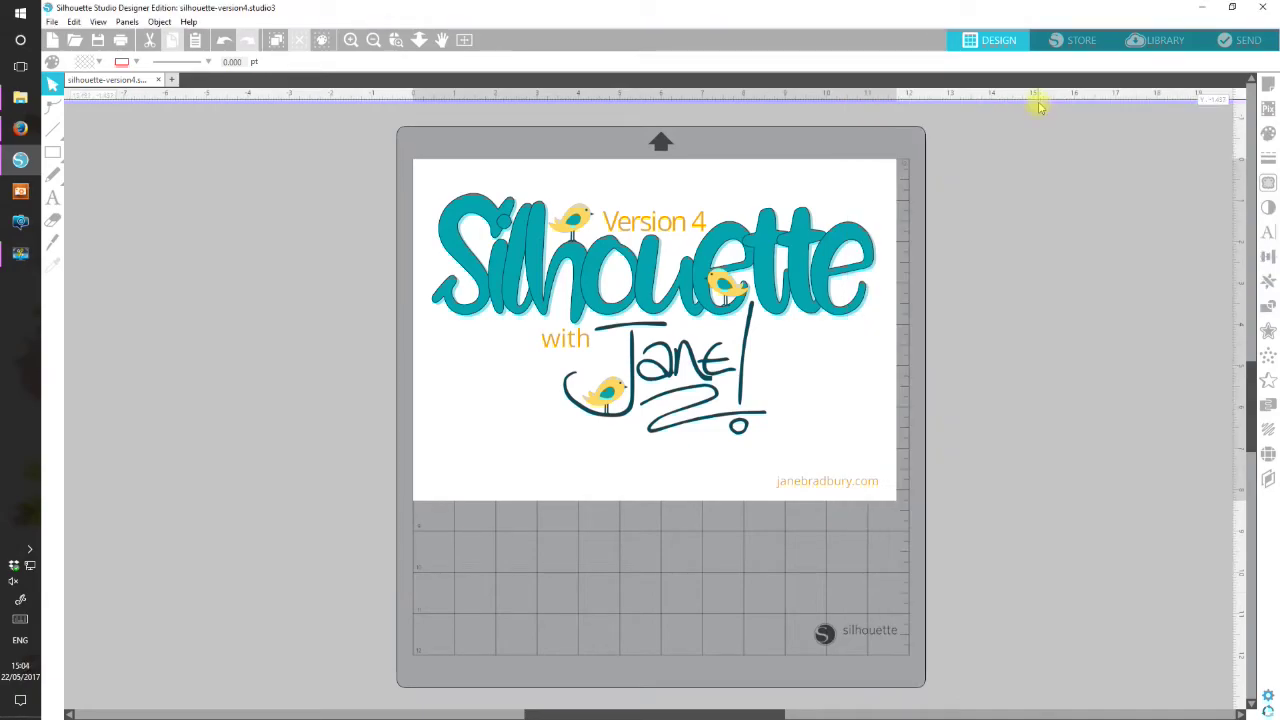
click(74, 21)
click(90, 224)
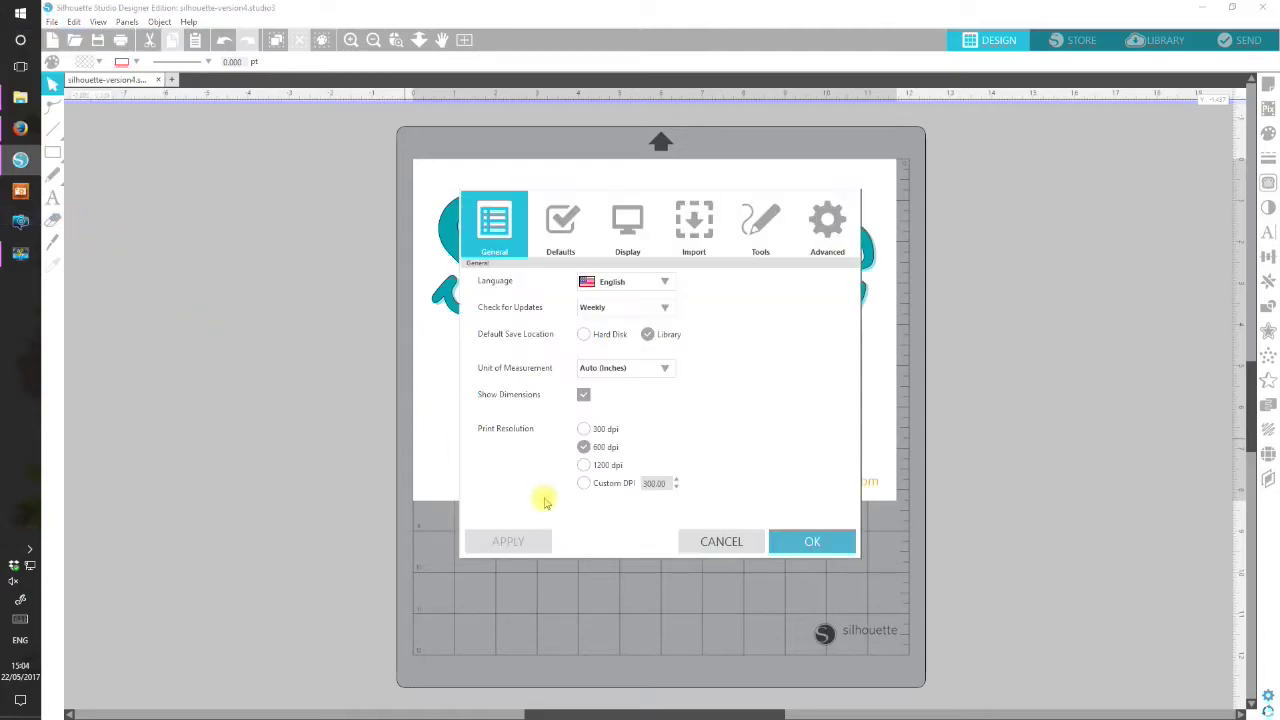
click(557, 218)
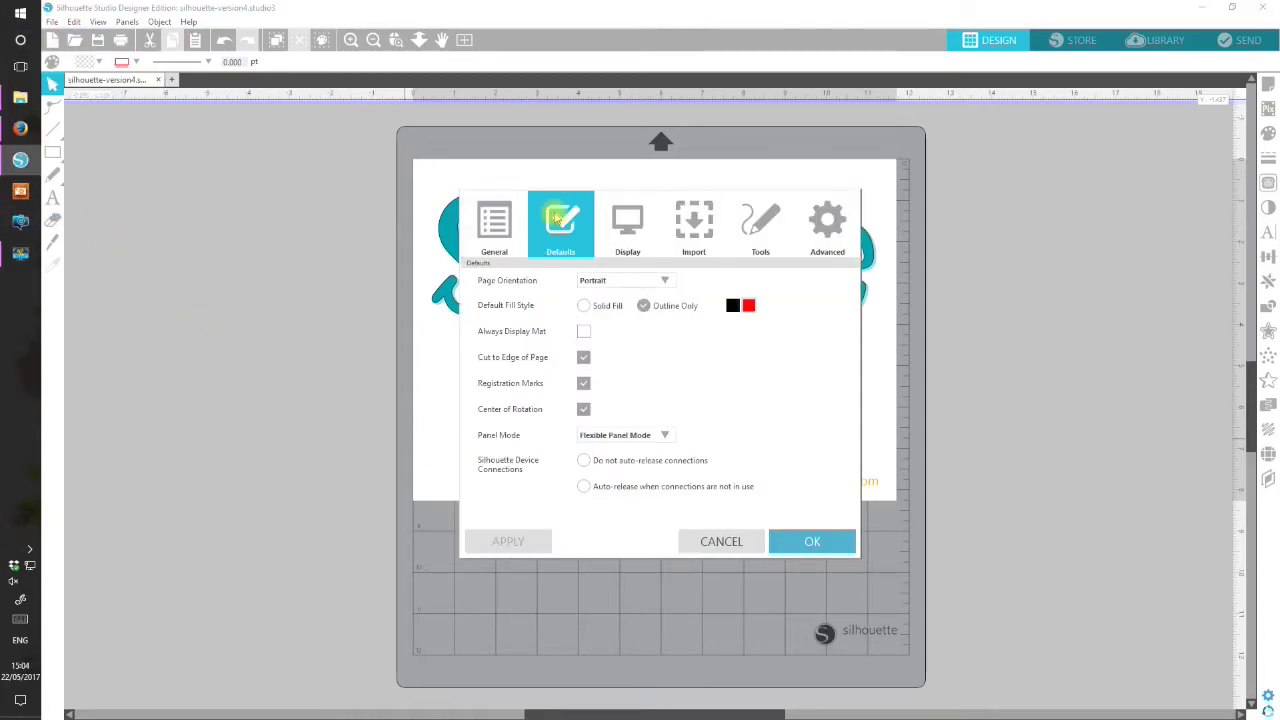
click(664, 436)
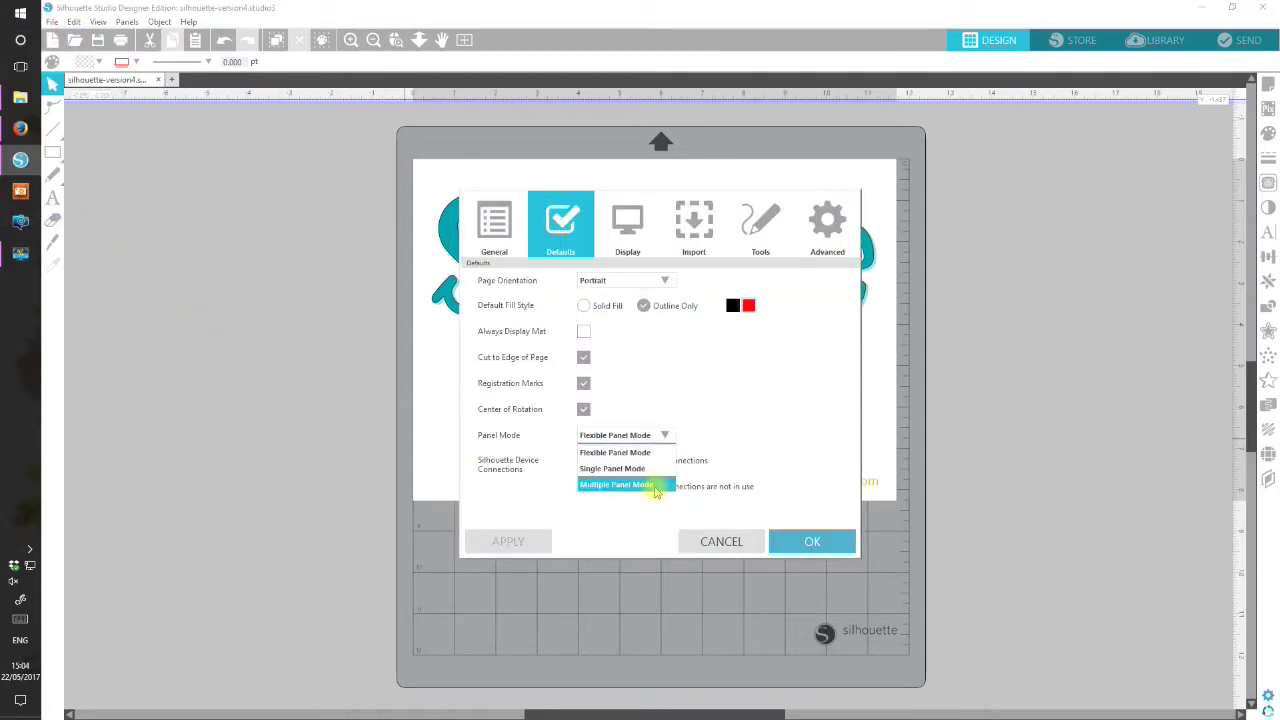
click(654, 486)
click(777, 540)
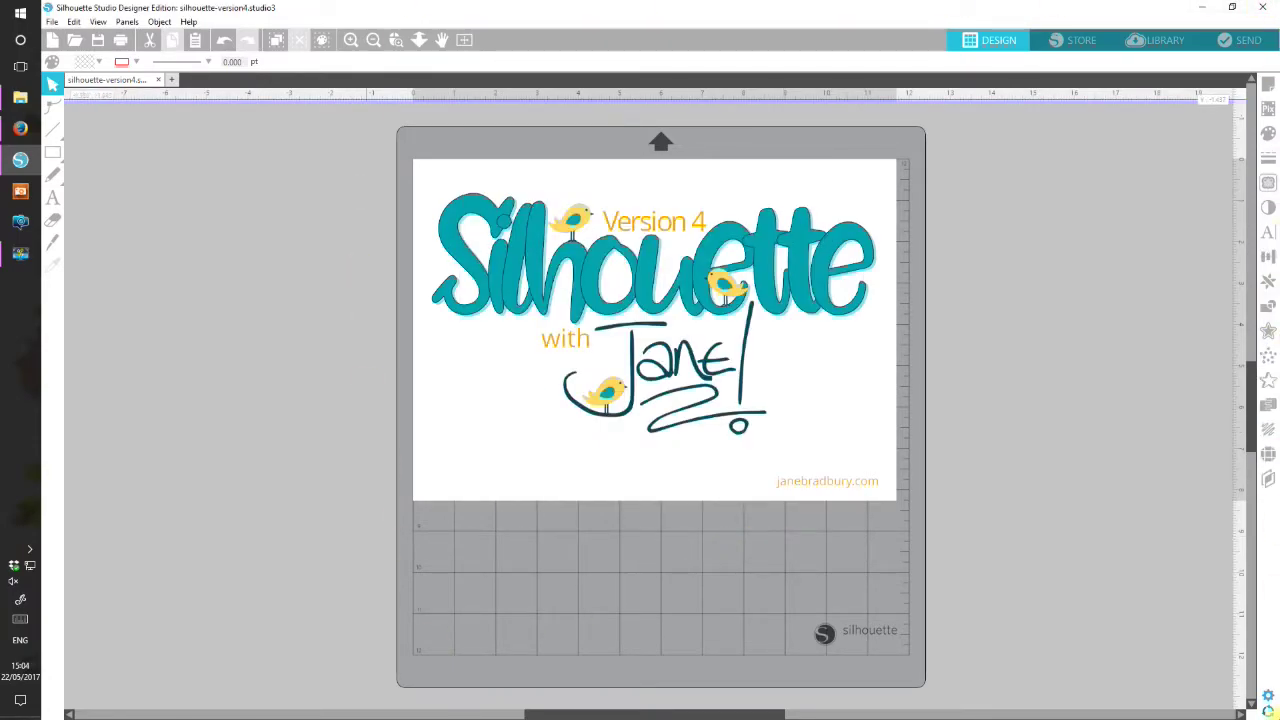
- Open Page Setup, Fill, Text Style, Transform, Modify, Replicate and Offset from the right toolbar
click(1270, 86)
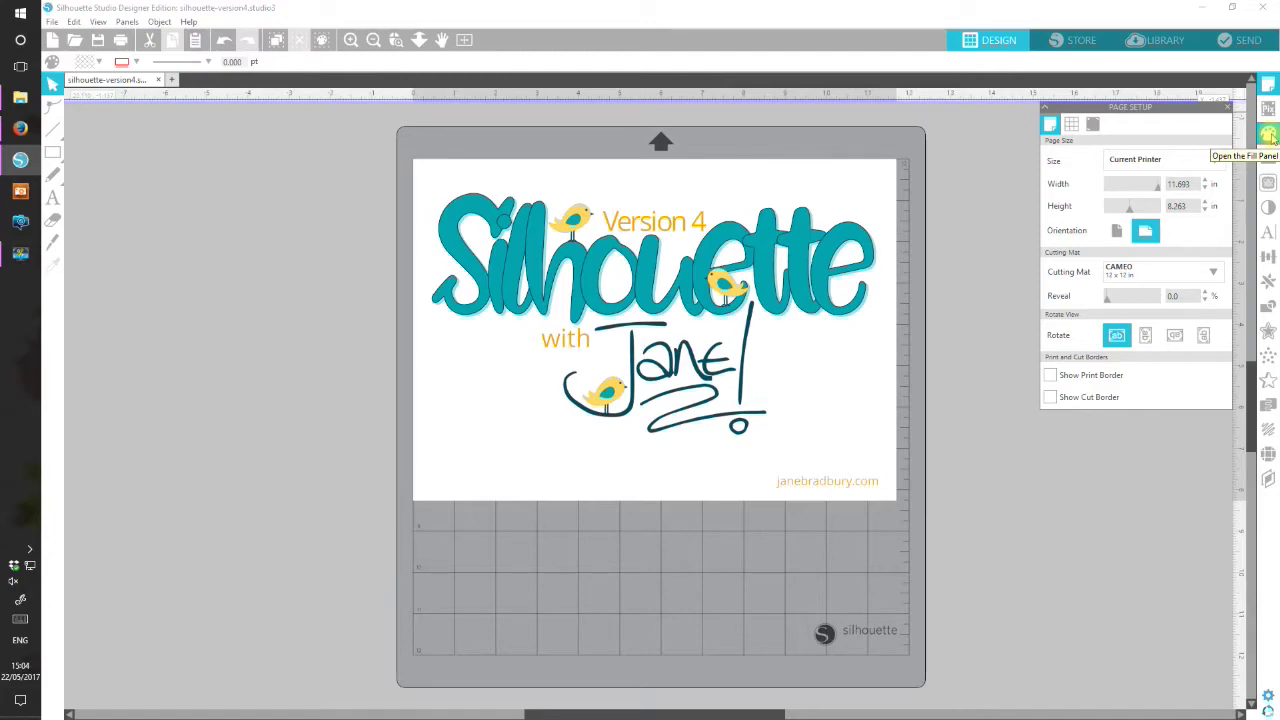
click(1268, 135)
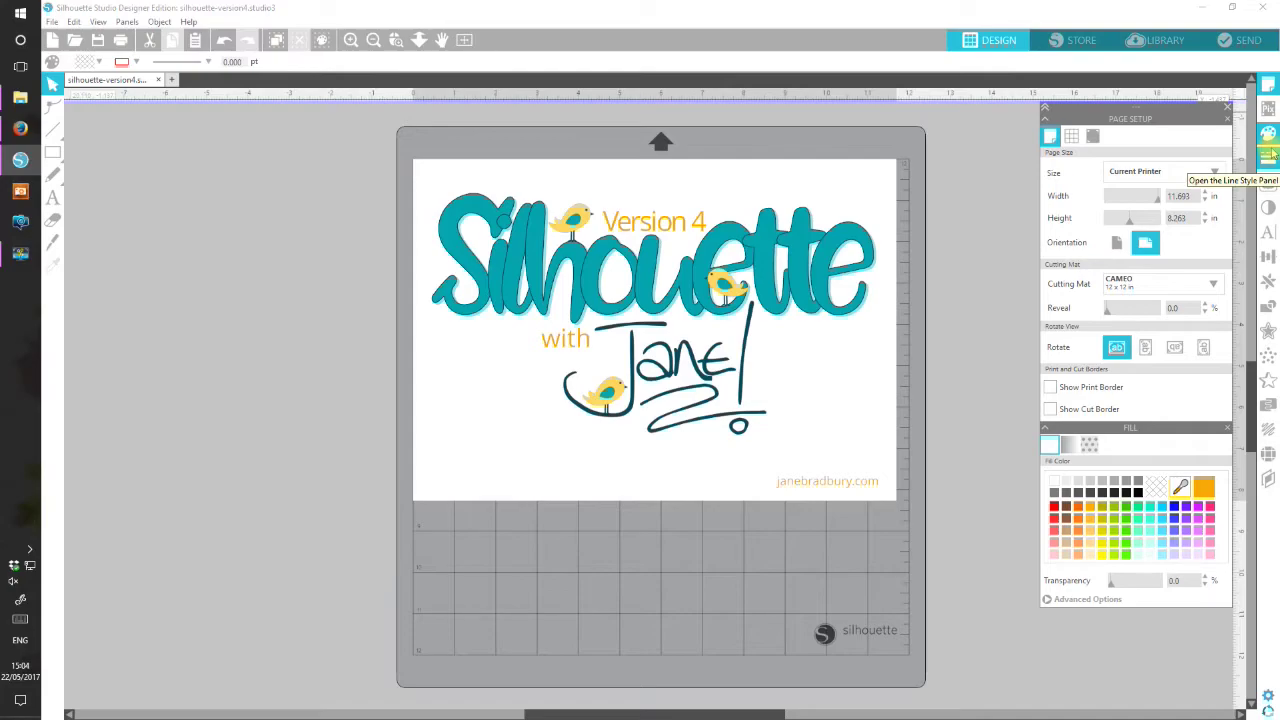
click(1268, 234)
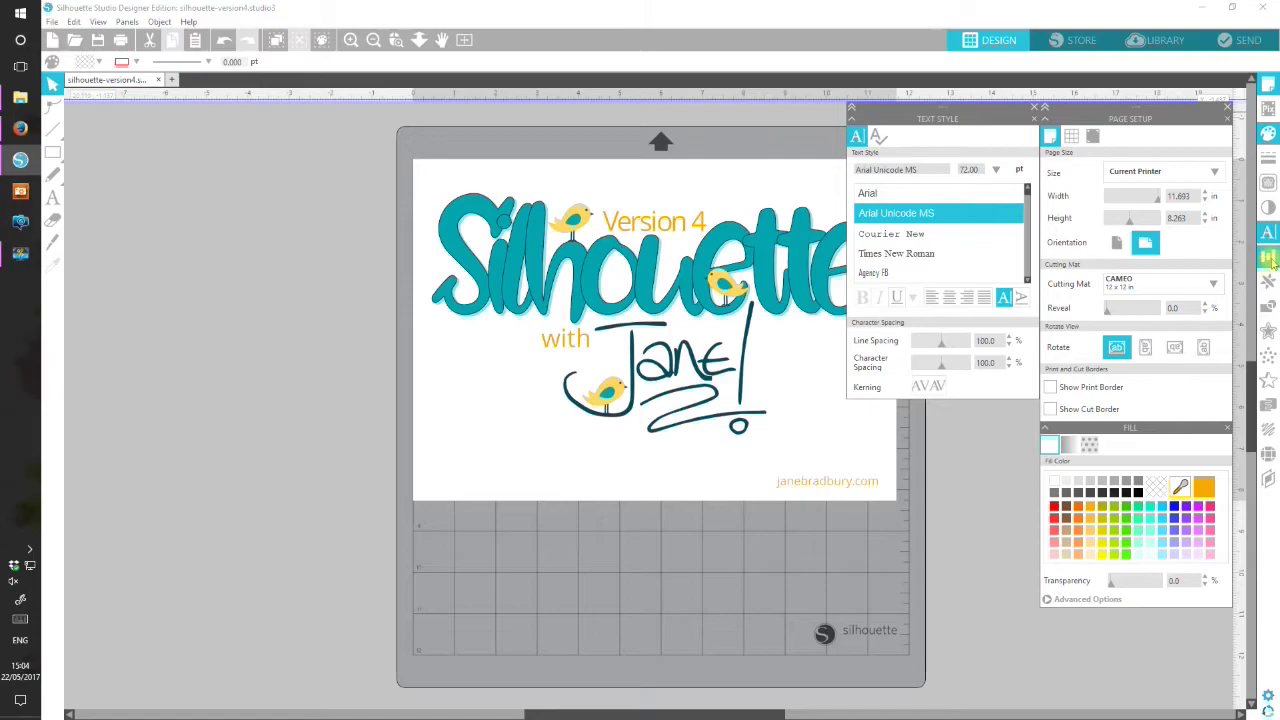
click(1268, 258)
click(1268, 307)
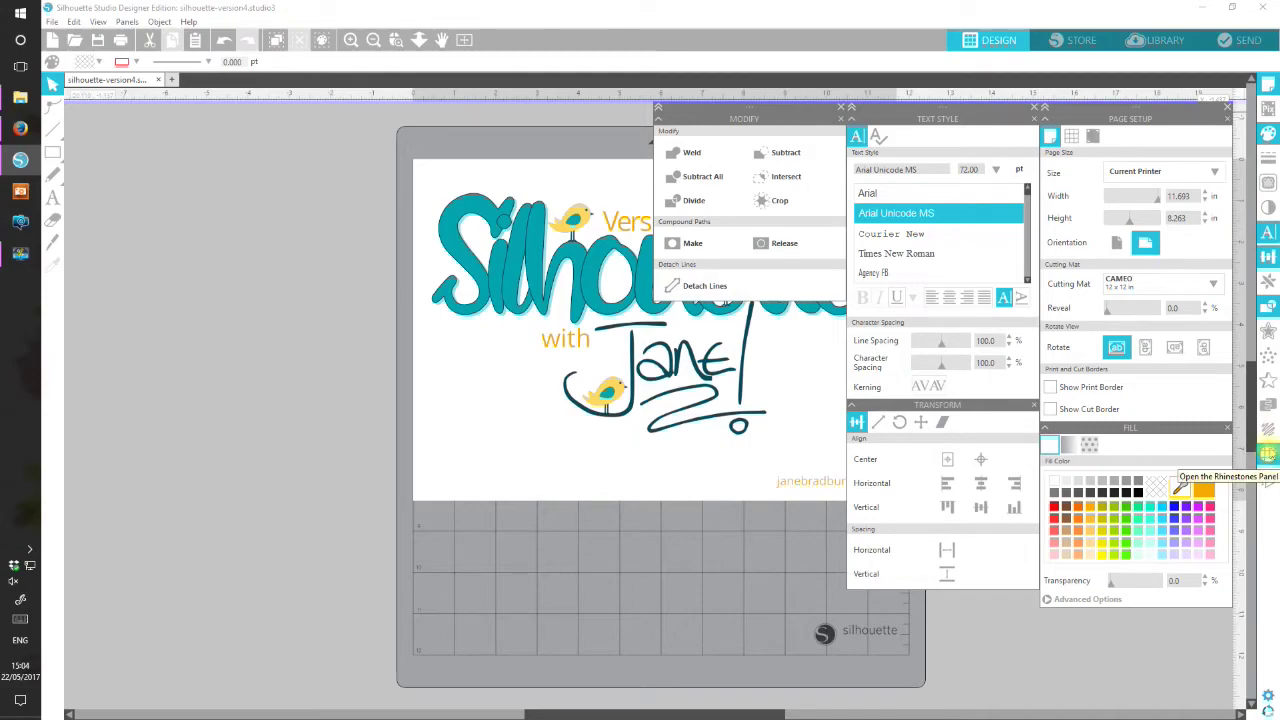
click(1268, 282)
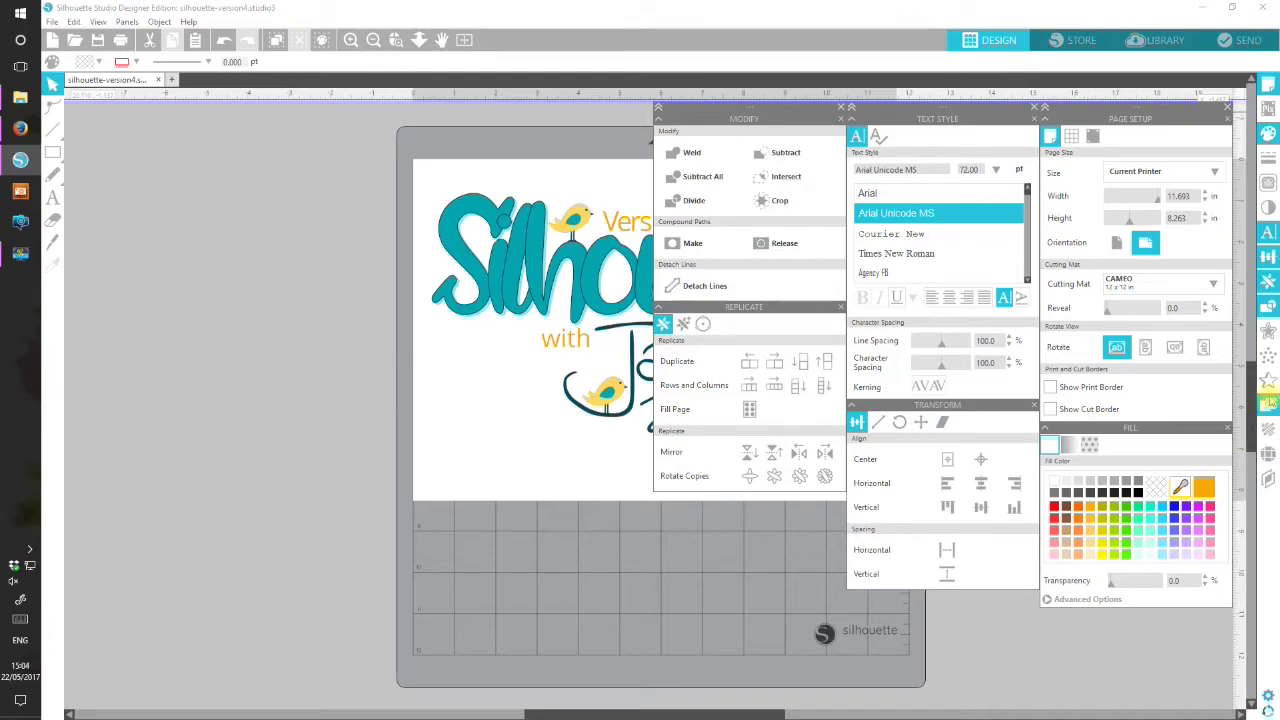
click(1268, 336)
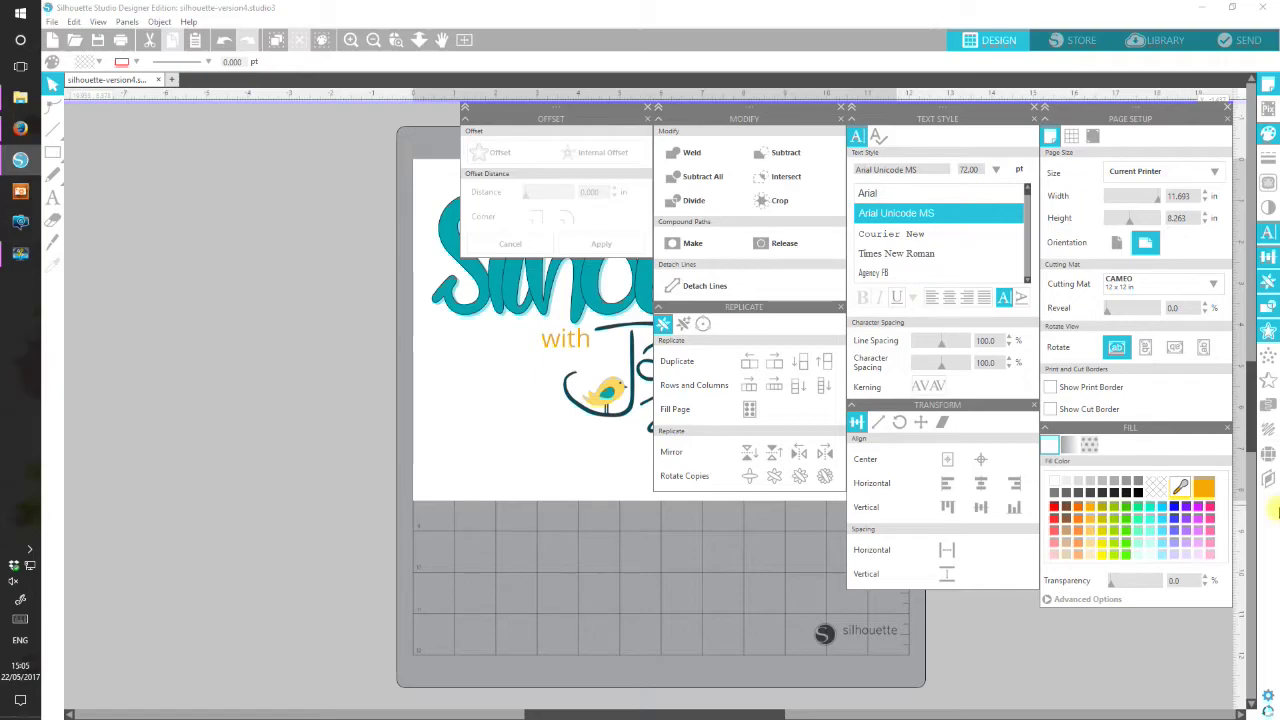
- Collapse the Fill and Transform panels to their titles and stack Fill under Transform
click(1045, 428)
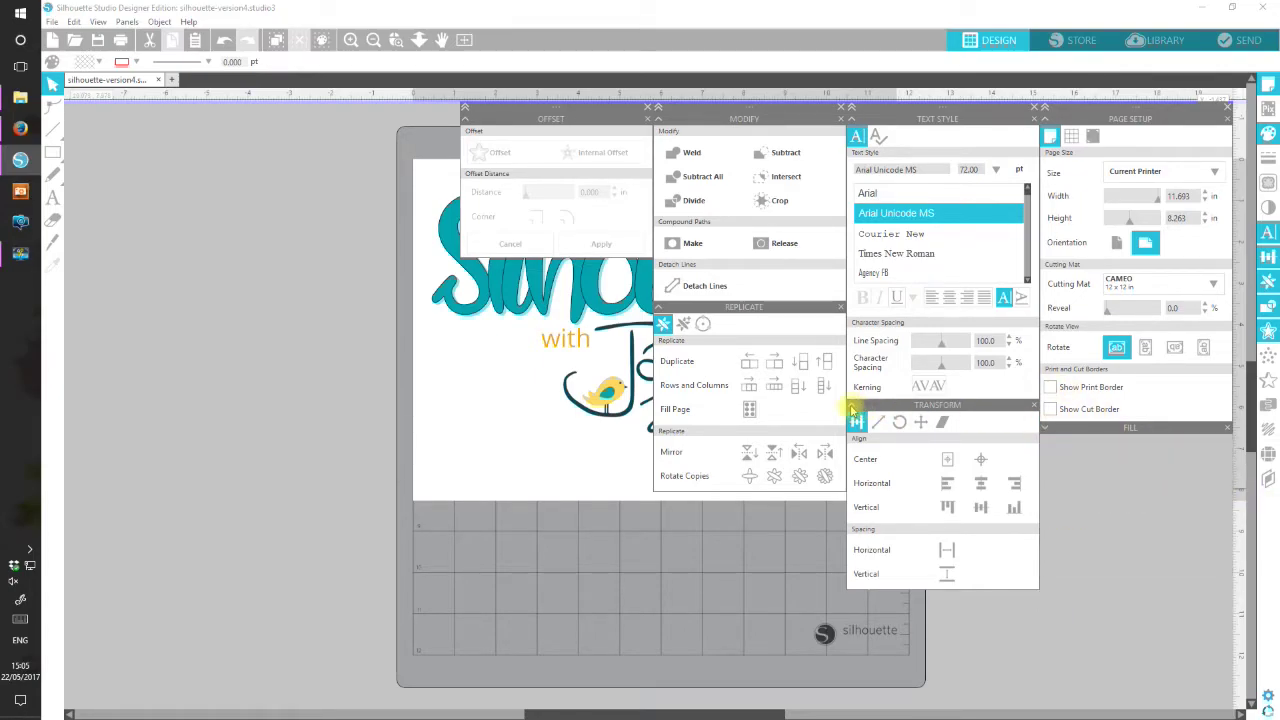
click(851, 407)
drag(1061, 428, 870, 417)
drag(967, 418, 1023, 509)
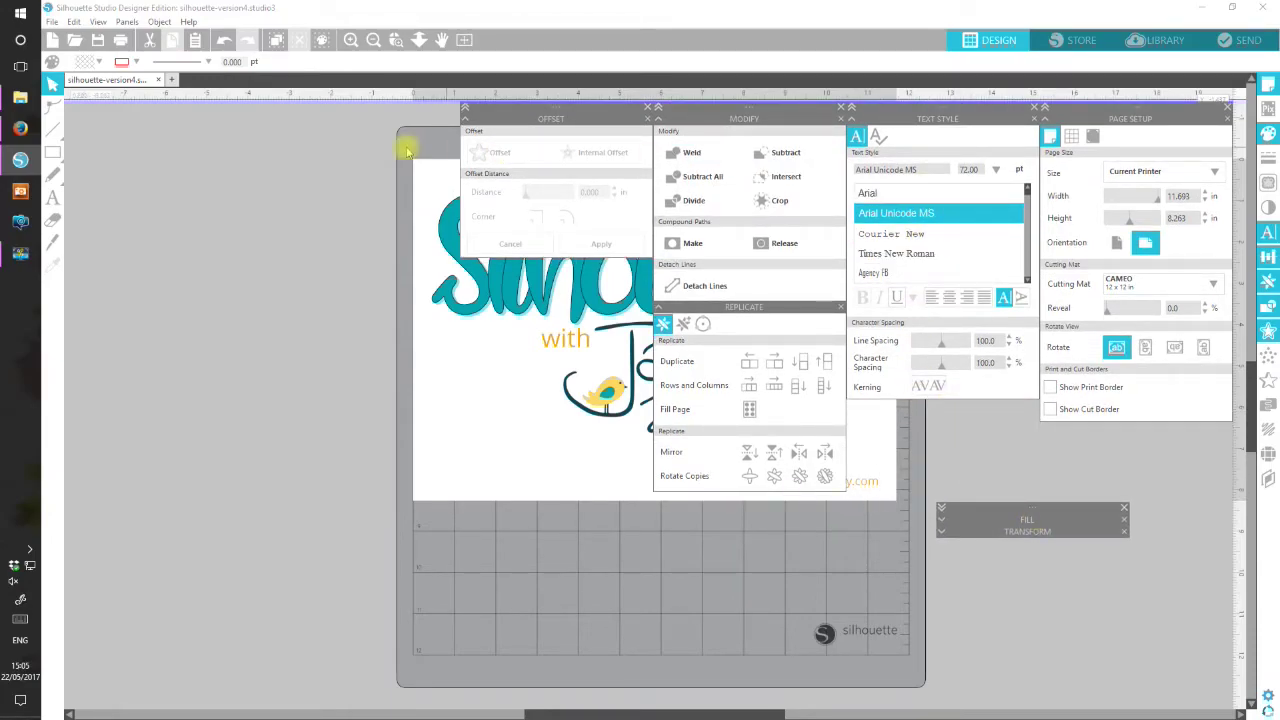
- Detach the Replicate panel and float it at the left, then close the Offset panel
drag(509, 114, 442, 237)
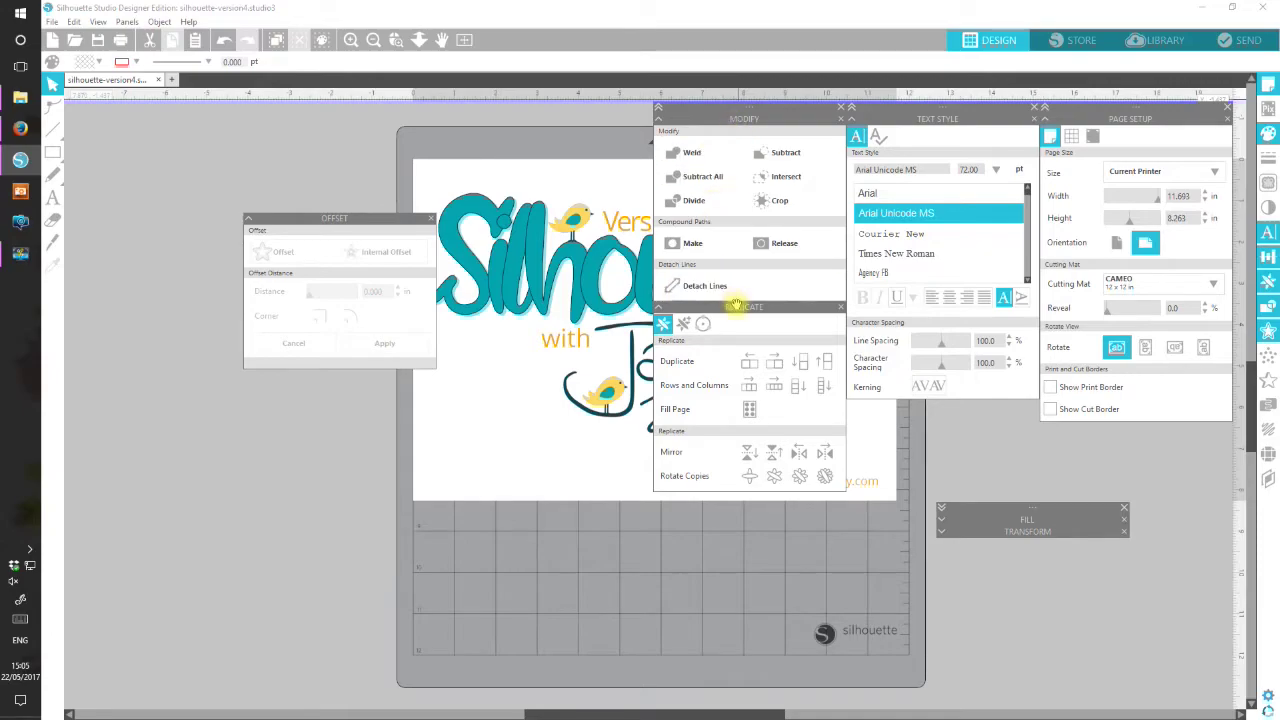
drag(735, 311, 394, 425)
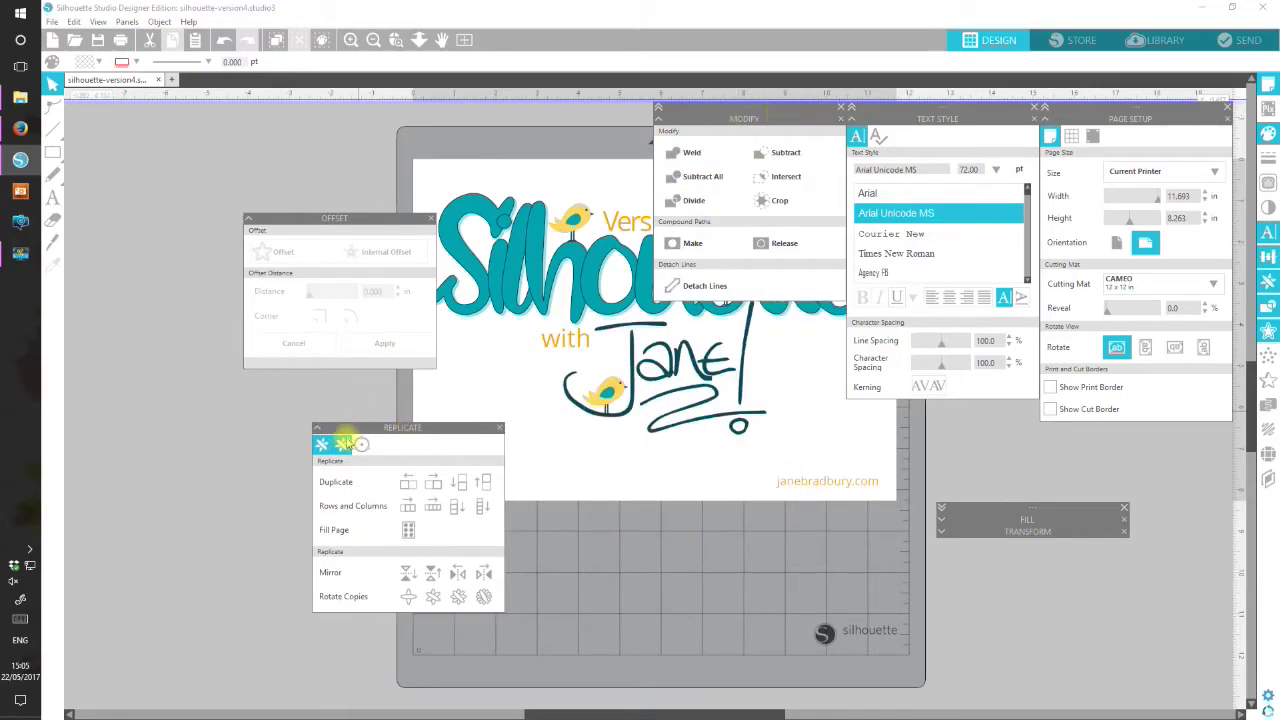
drag(381, 429, 178, 433)
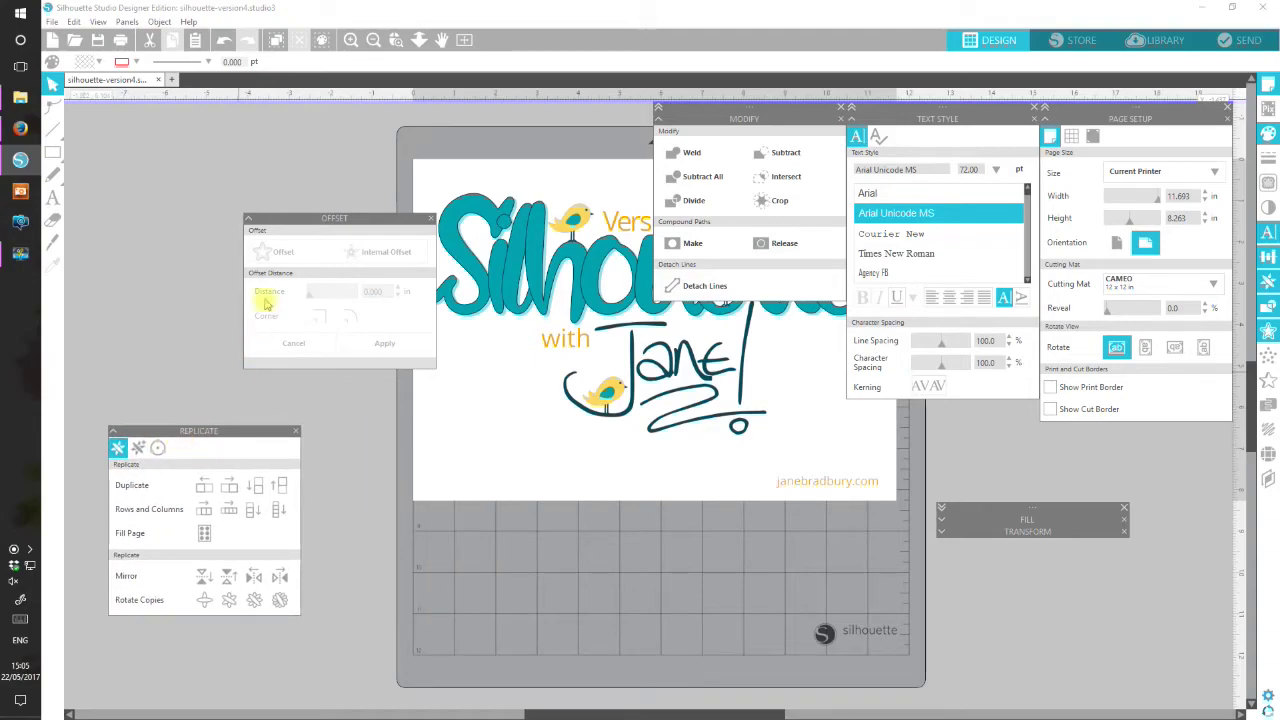
click(431, 219)
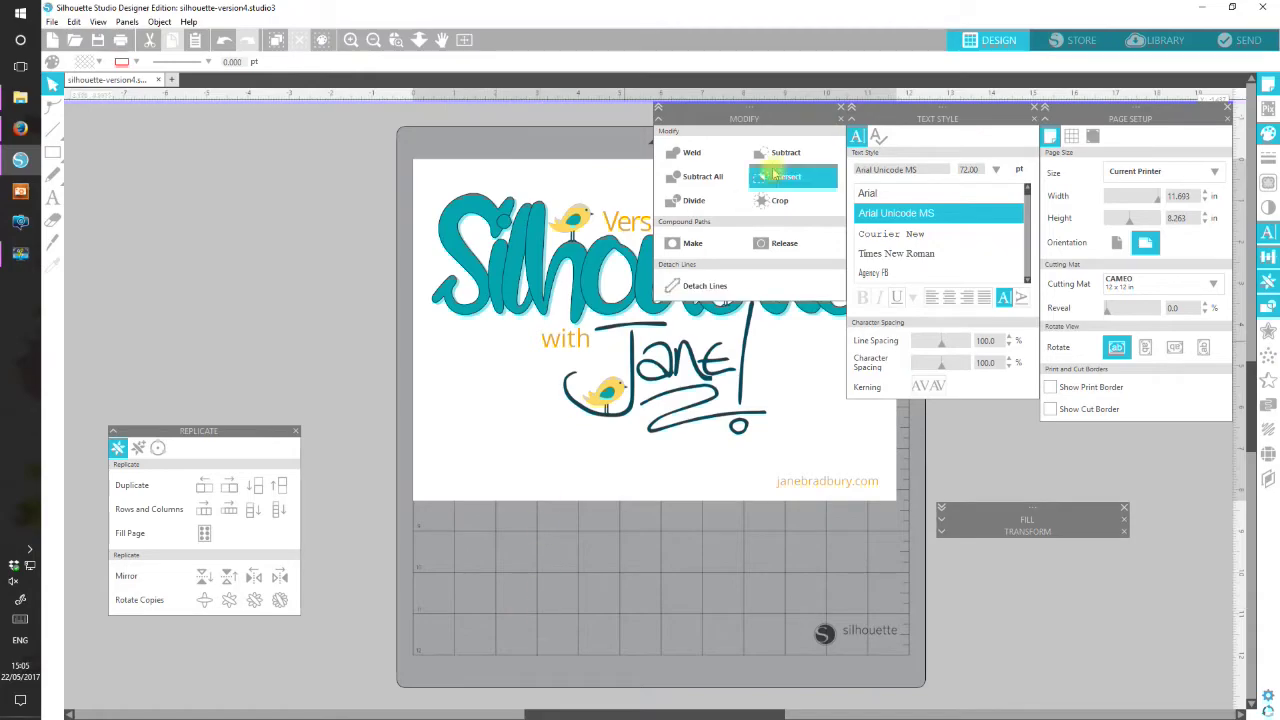
- Close Modify, expand Transform at the upper left and dock Replicate beneath it
click(840, 107)
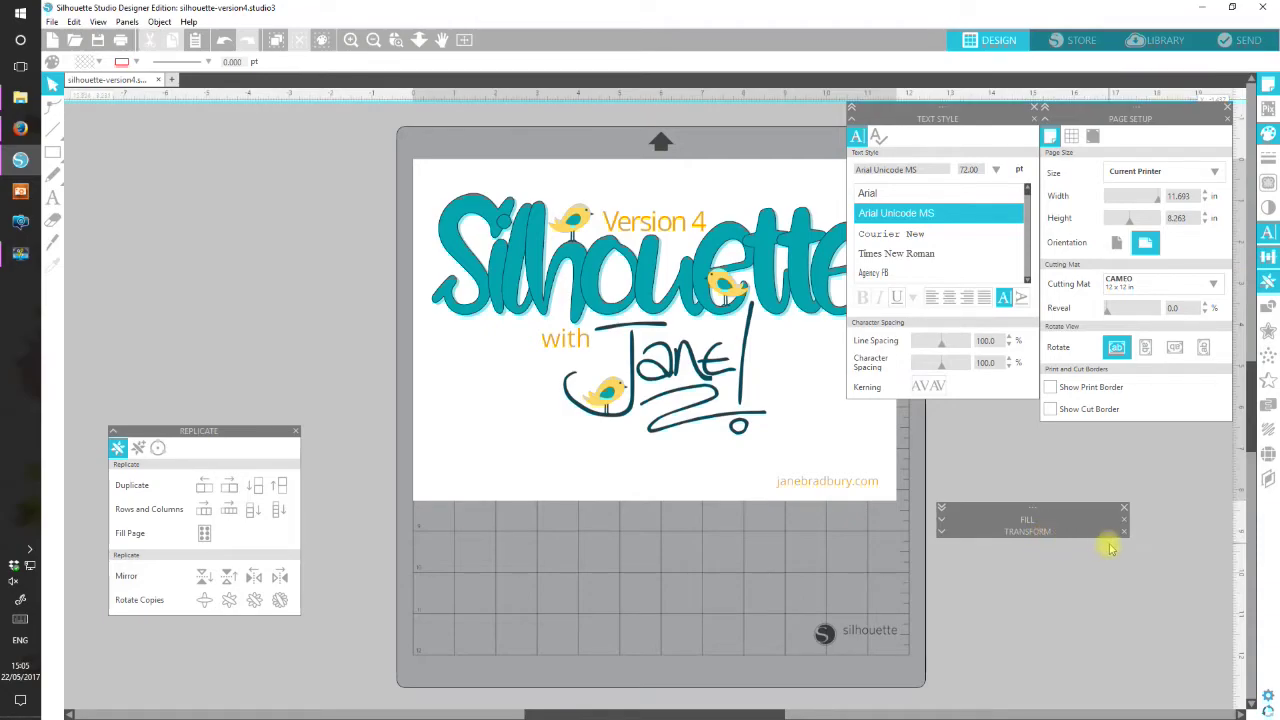
click(942, 530)
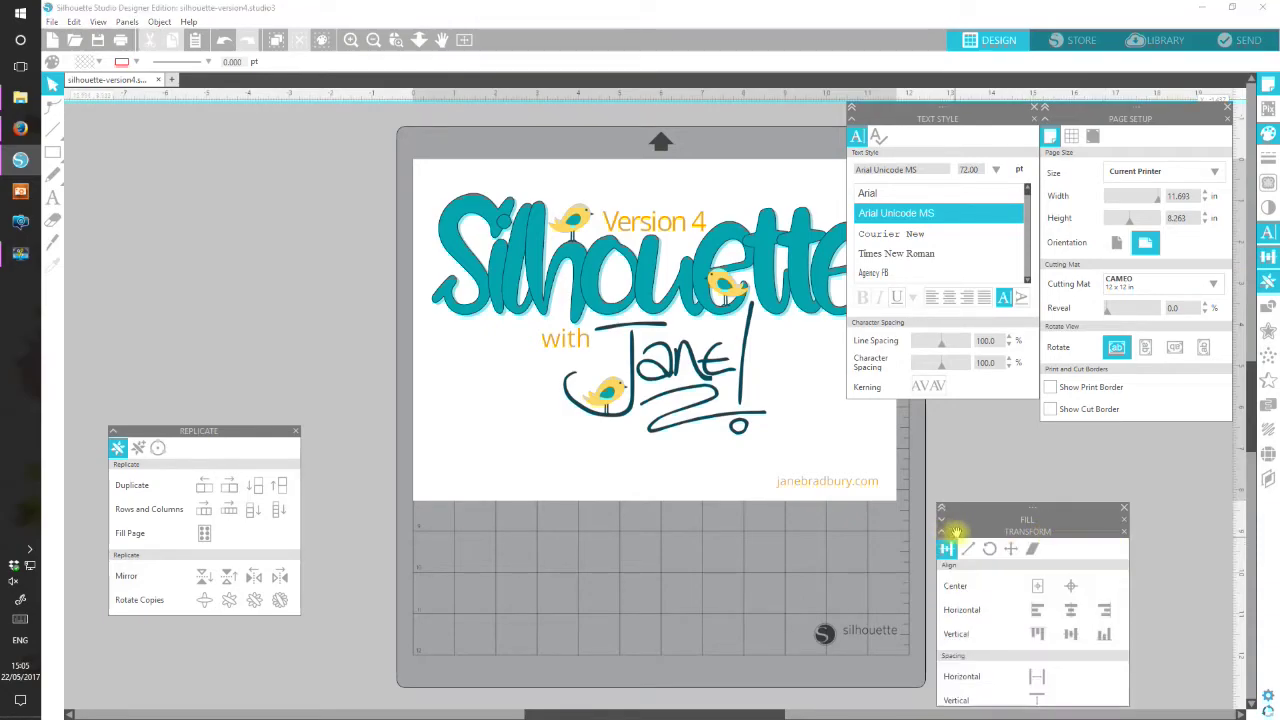
drag(980, 538, 147, 250)
drag(168, 428, 168, 432)
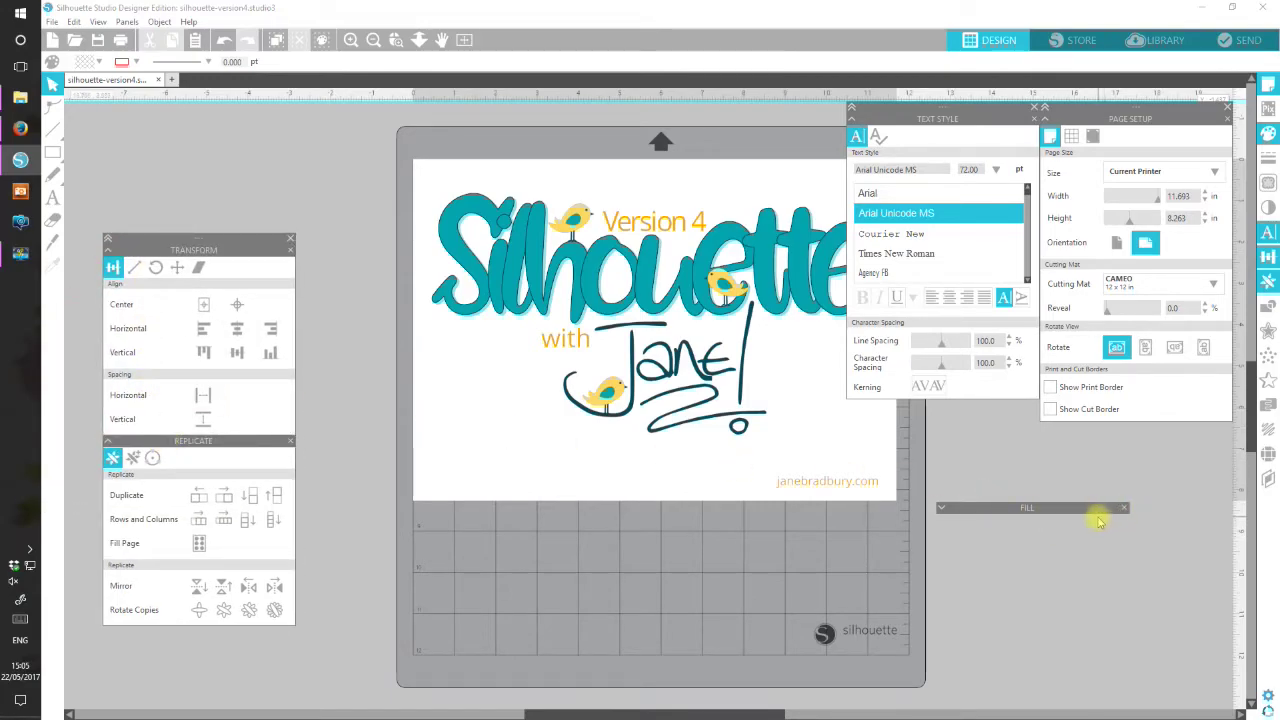
- Expand Fill, close Text Style, and dock Fill under Page Setup
click(942, 508)
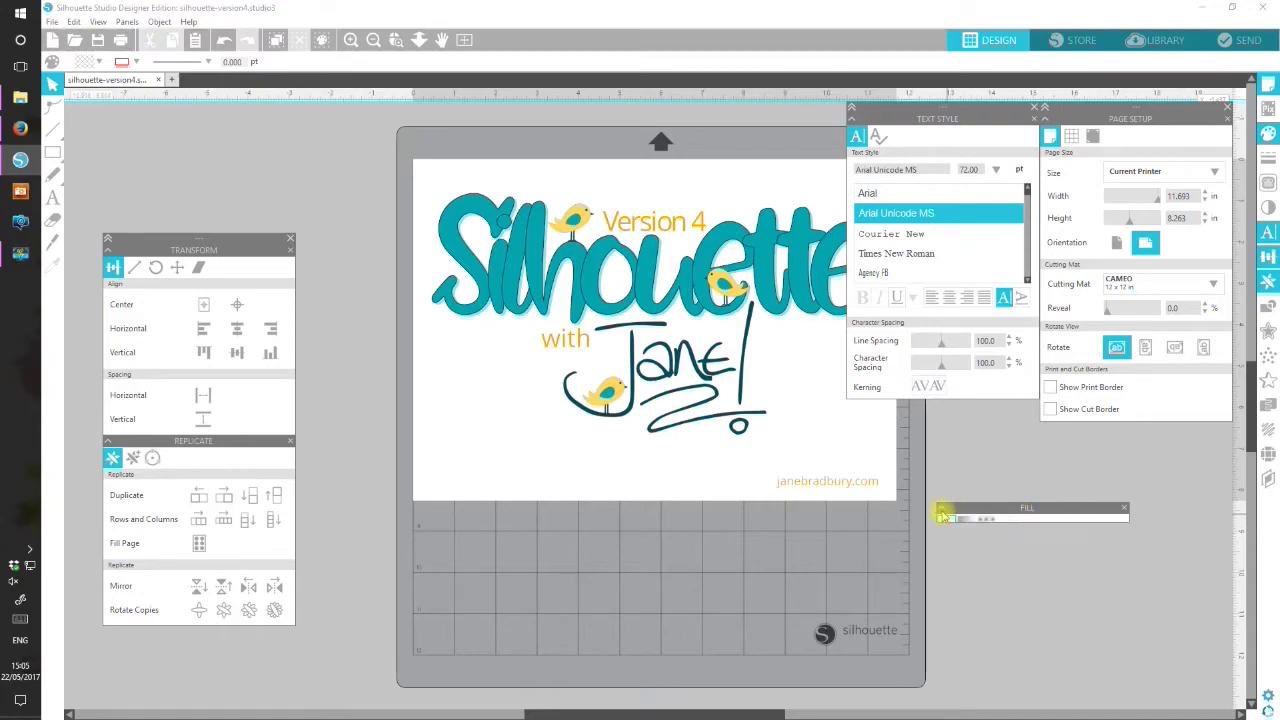
click(1035, 110)
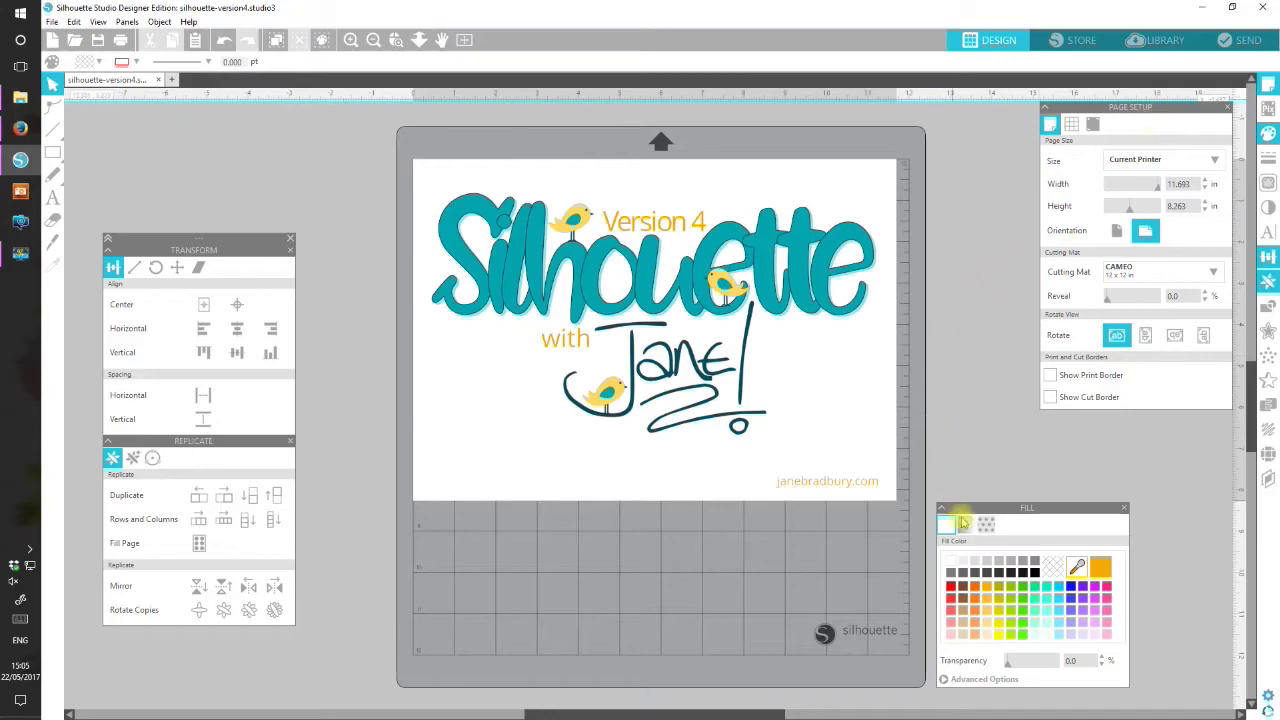
drag(994, 508, 1080, 410)
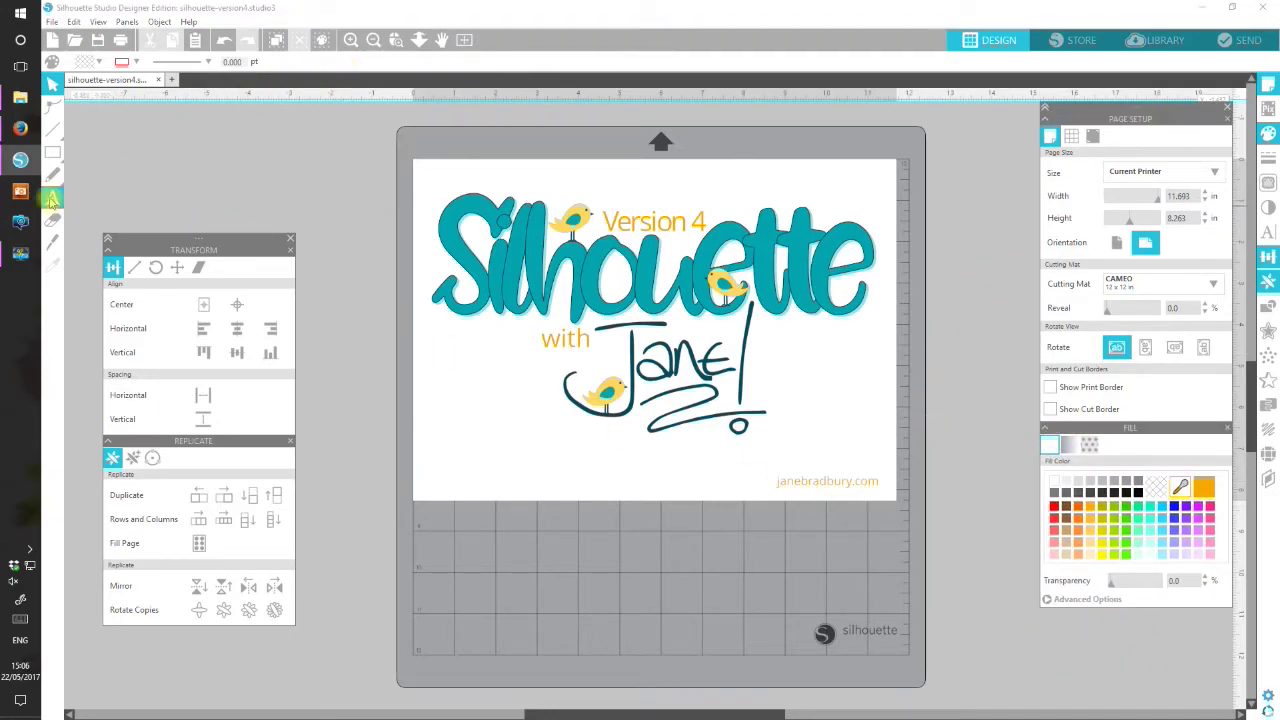
- Draw a square on the page and fill it orange
click(55, 156)
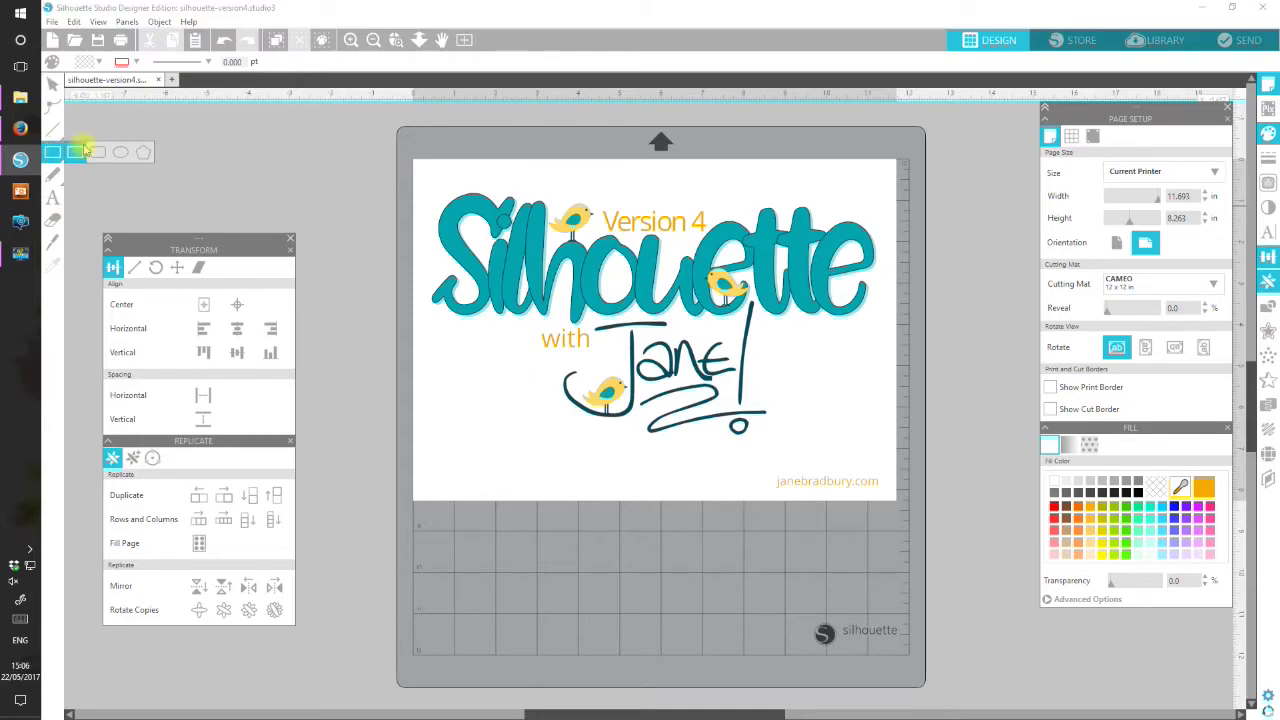
click(53, 152)
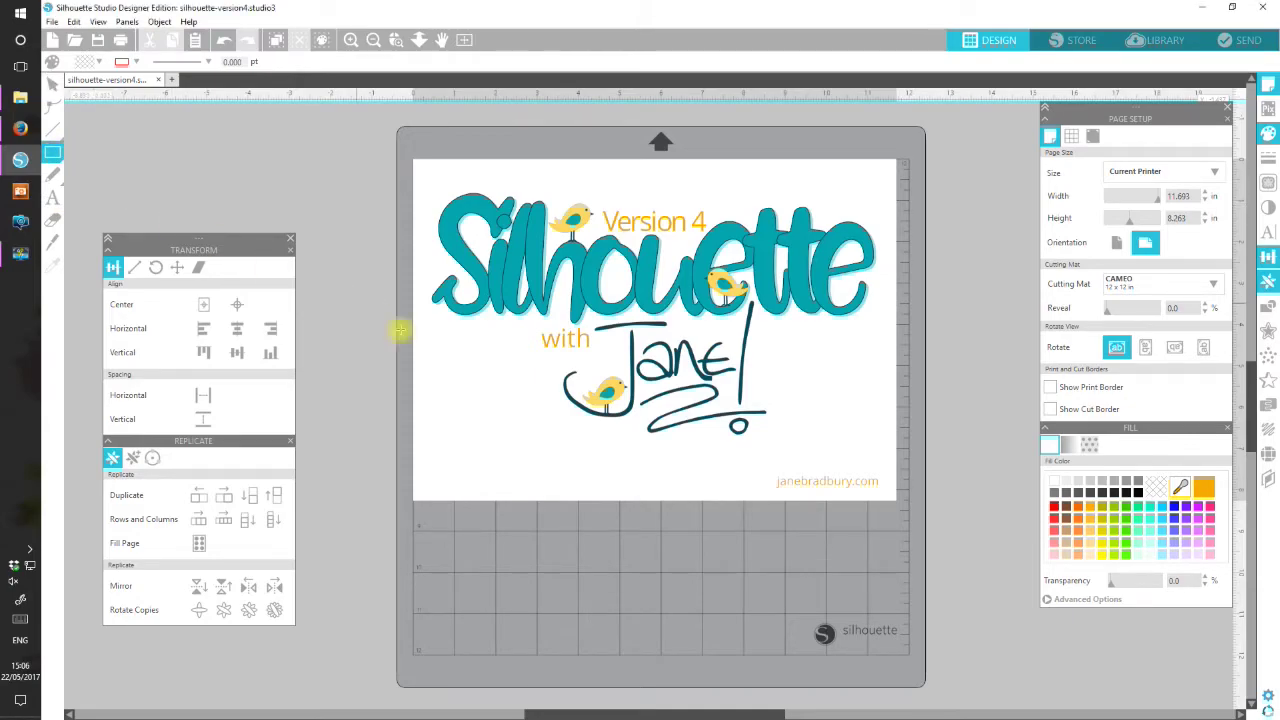
drag(430, 385, 535, 491)
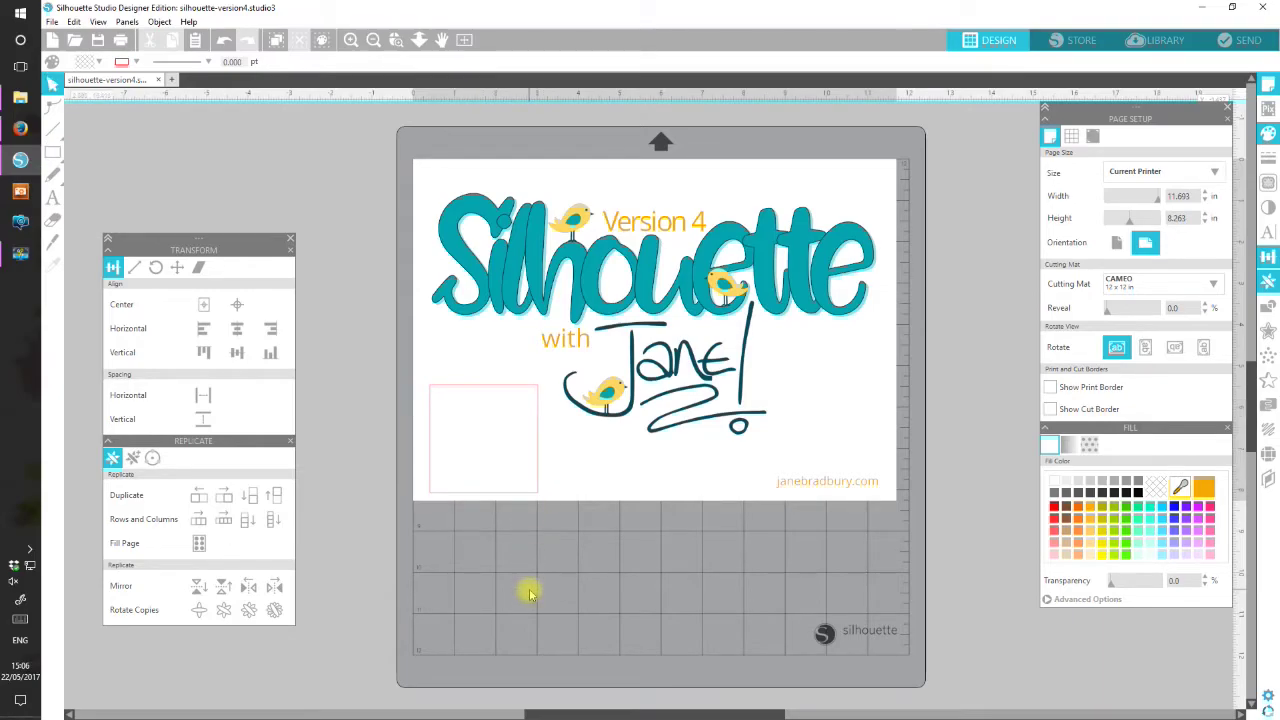
click(538, 450)
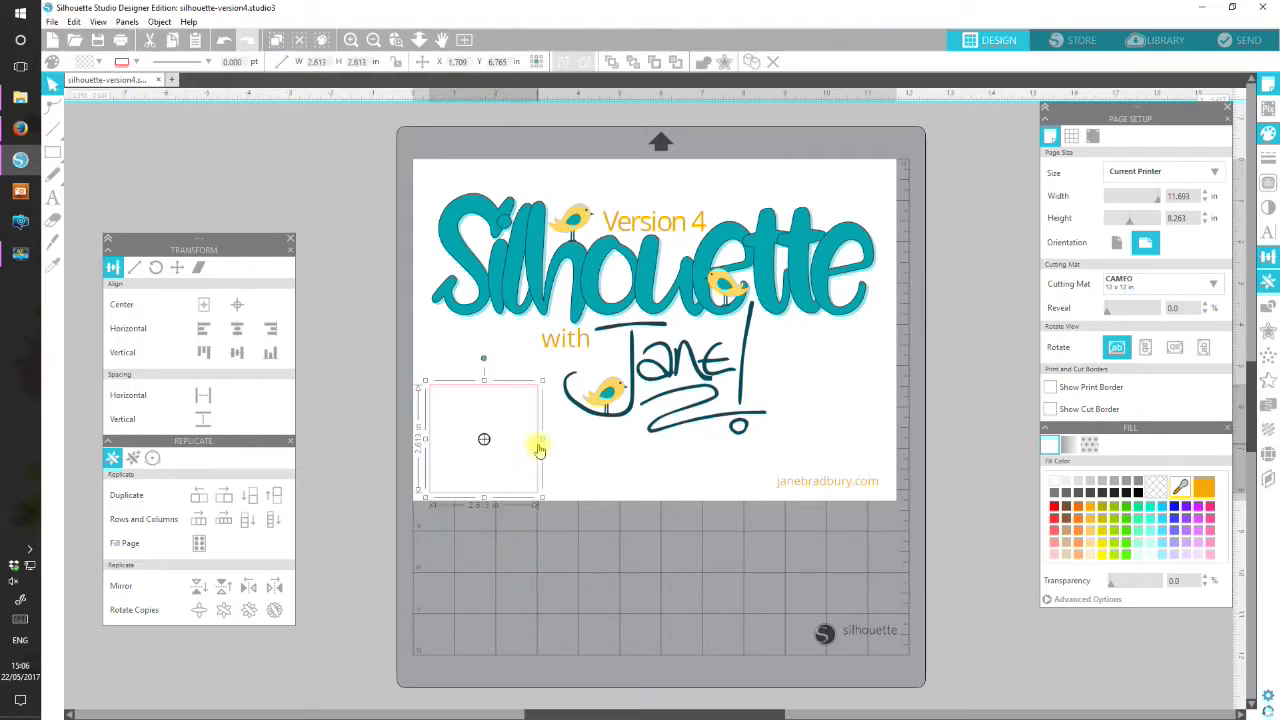
click(1205, 488)
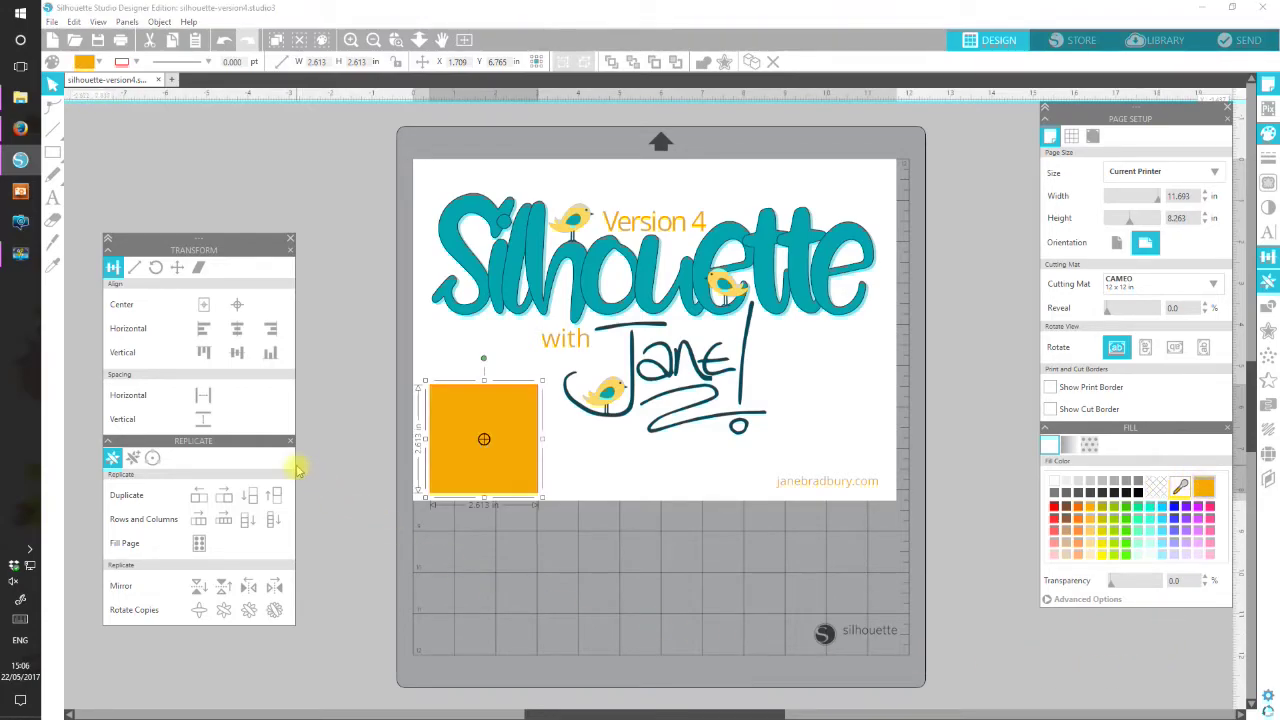
- Copy and paste the orange square, aligning the copy exactly over the original
click(172, 45)
click(194, 42)
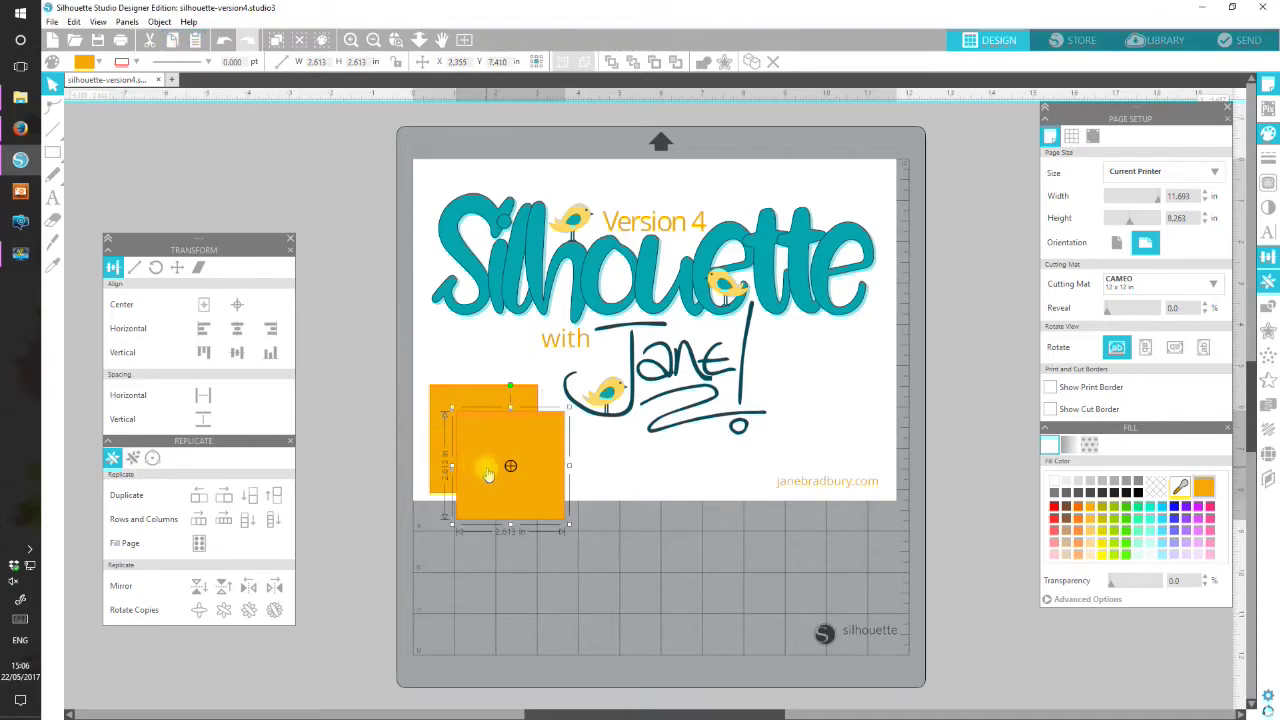
drag(488, 475, 464, 452)
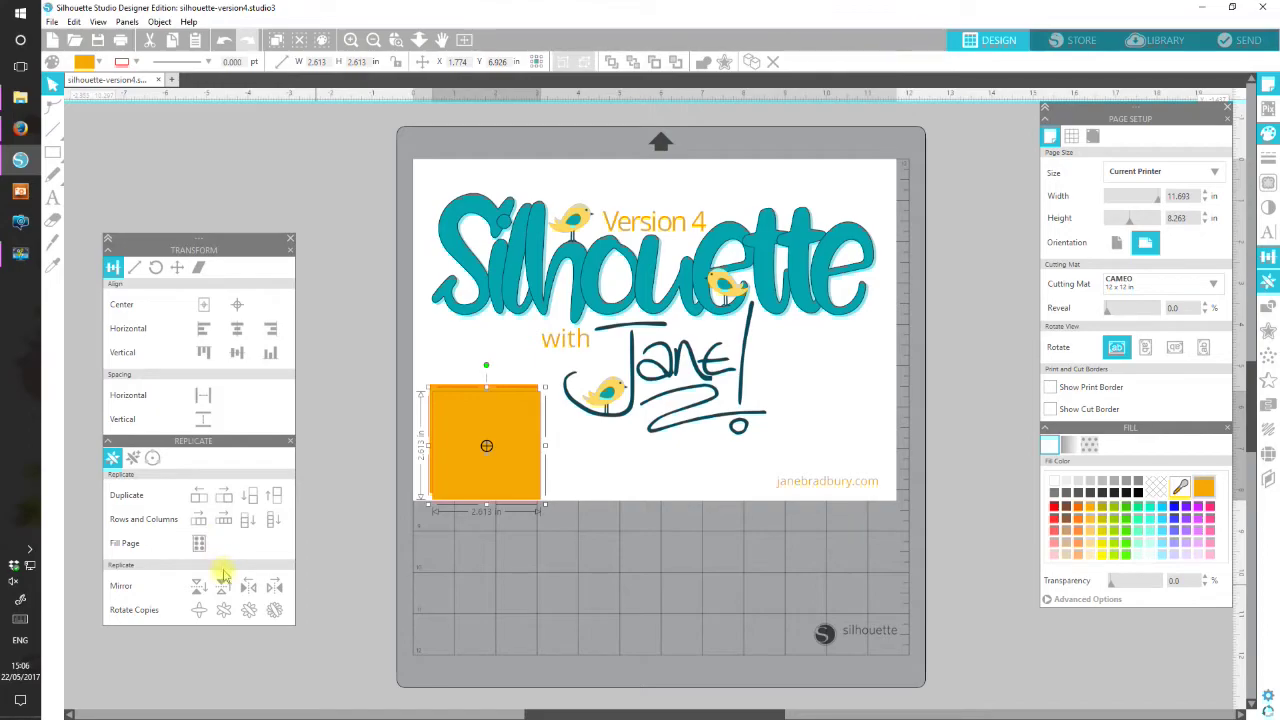
- Rotate the copy to about 110.9 degrees
click(155, 267)
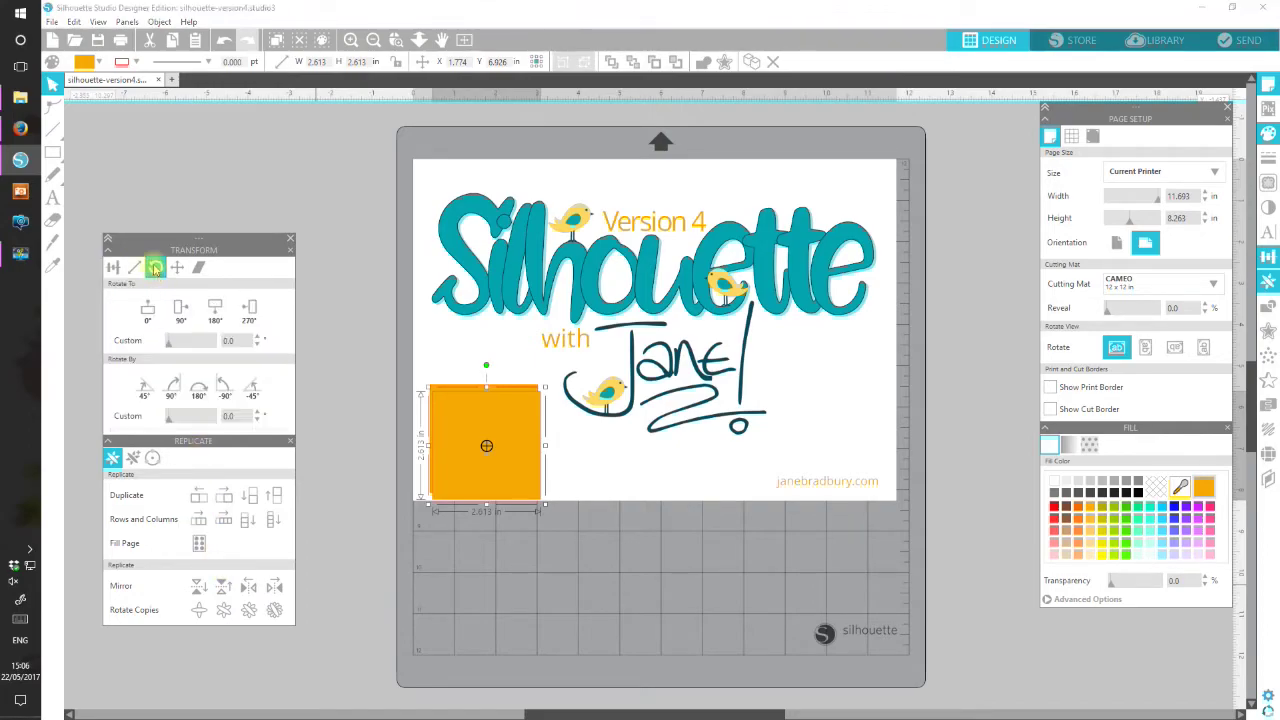
click(180, 312)
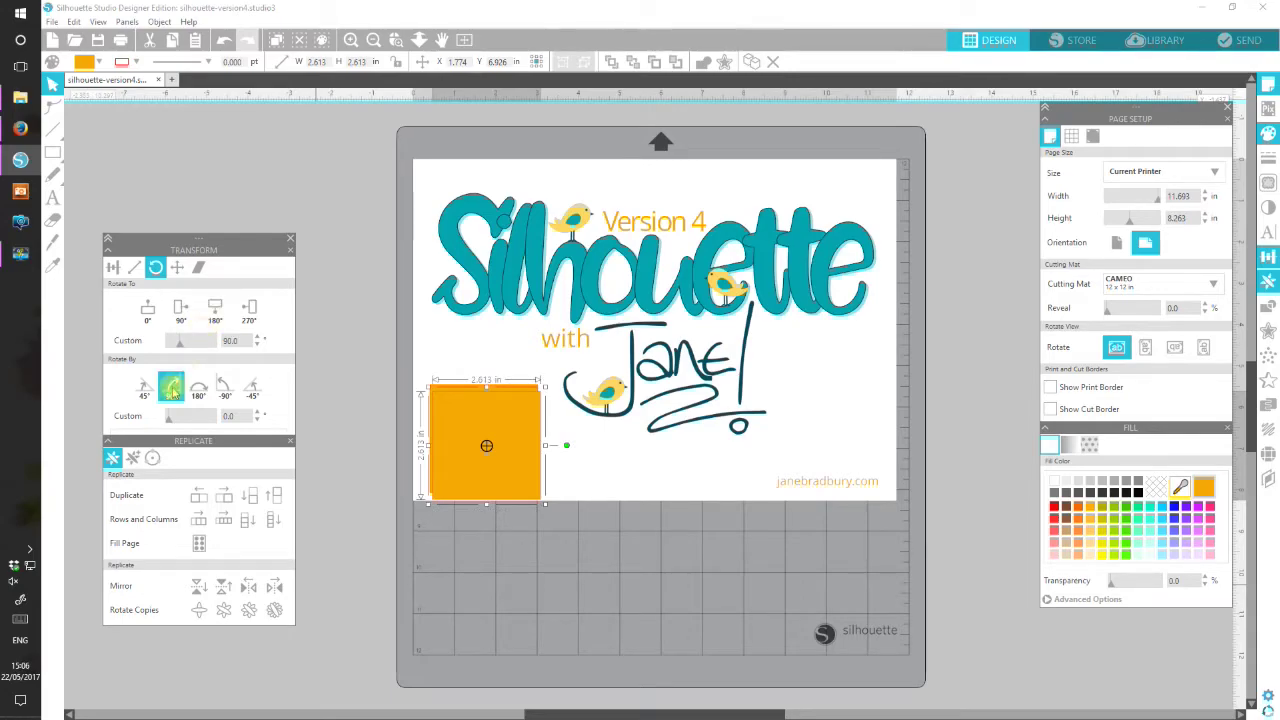
click(195, 419)
drag(195, 419, 184, 418)
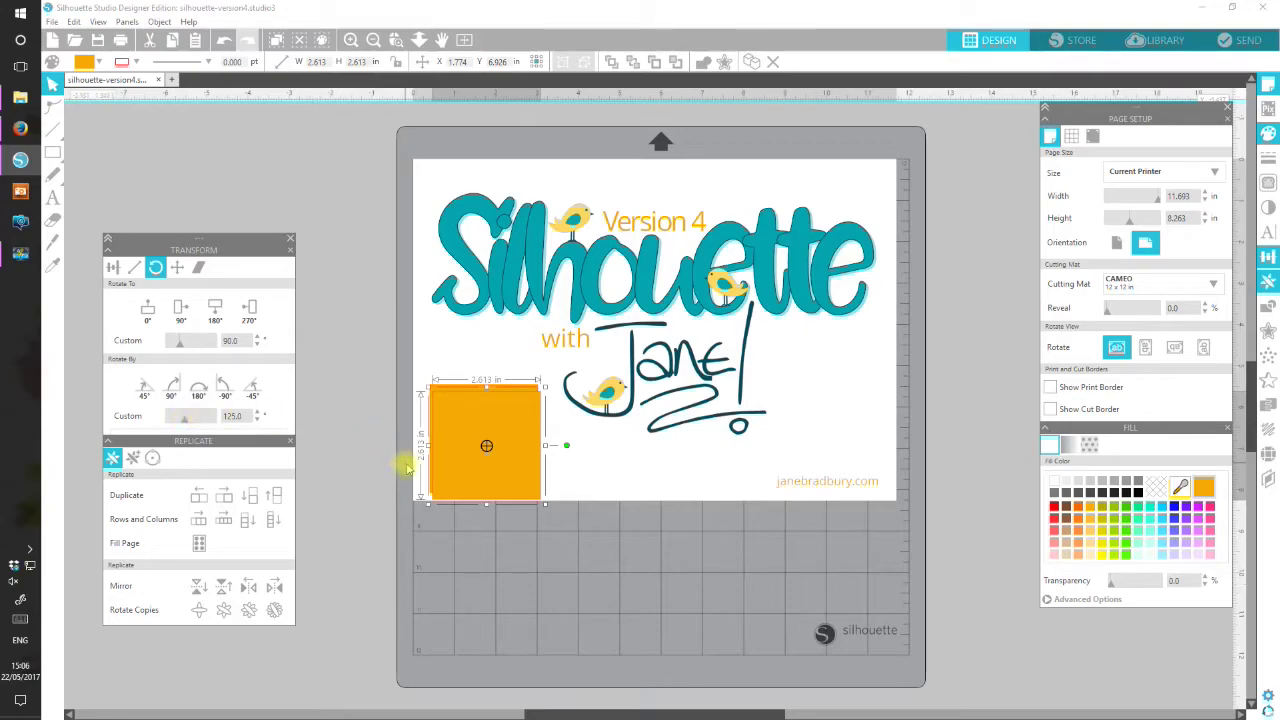
click(172, 419)
drag(174, 422, 178, 422)
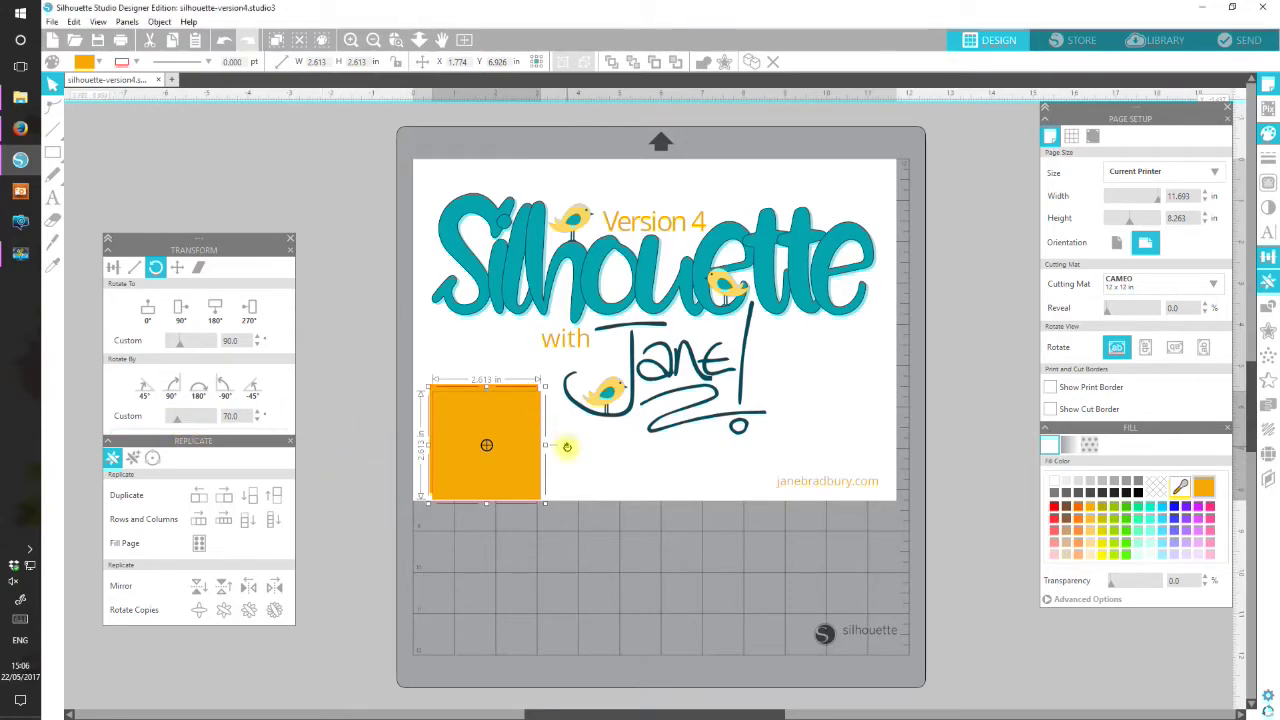
drag(566, 445, 561, 474)
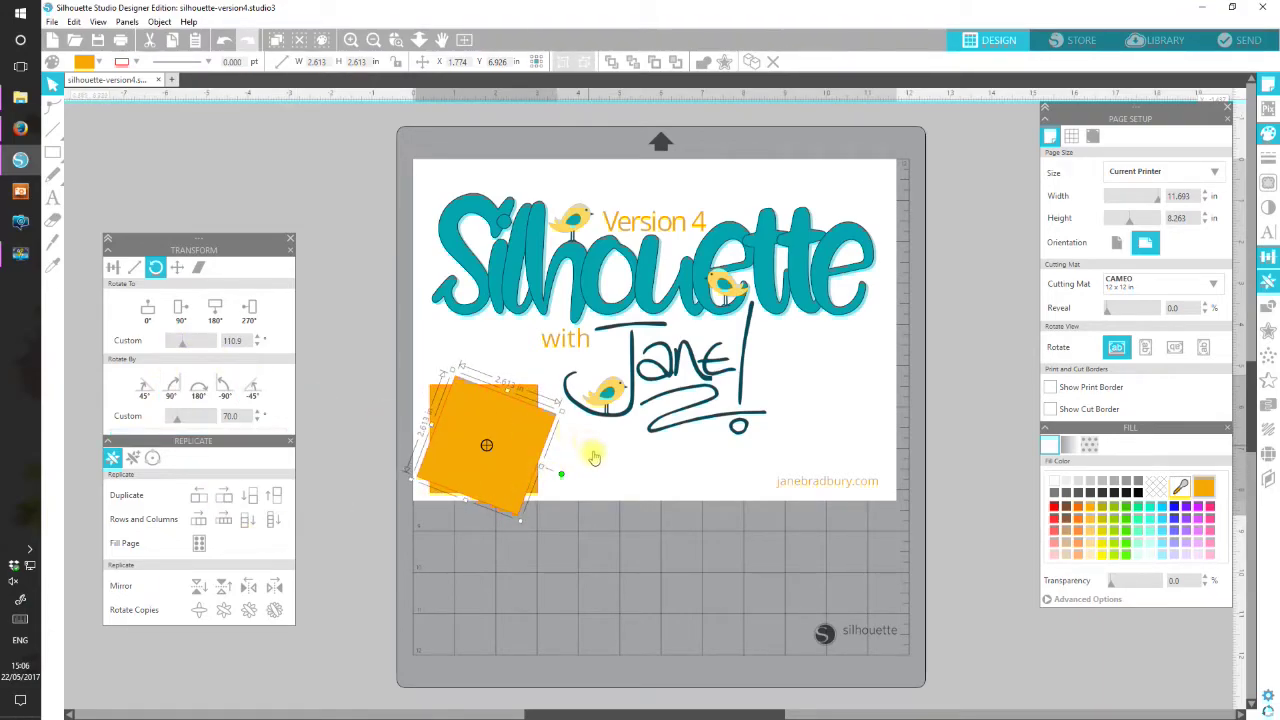
- Tilt the copy to about 119.8°, fill it yellow, and replicate it into a row of four
drag(563, 475, 556, 485)
click(1100, 542)
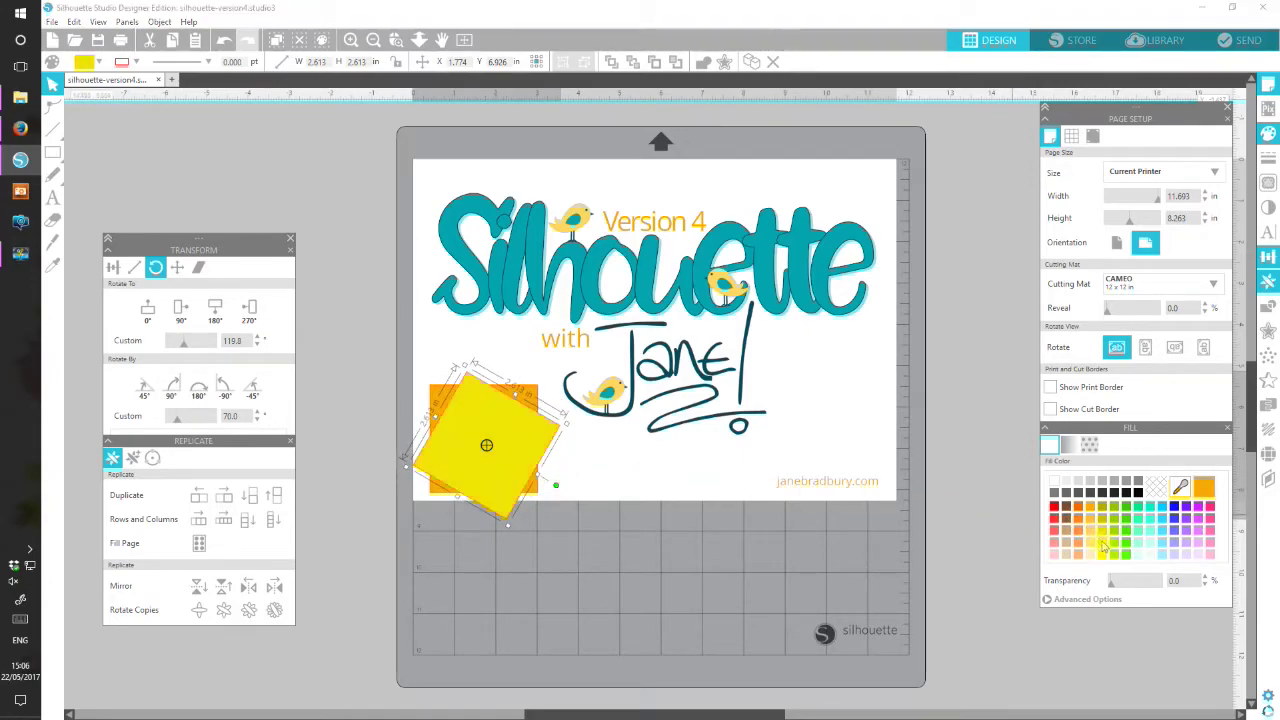
click(225, 520)
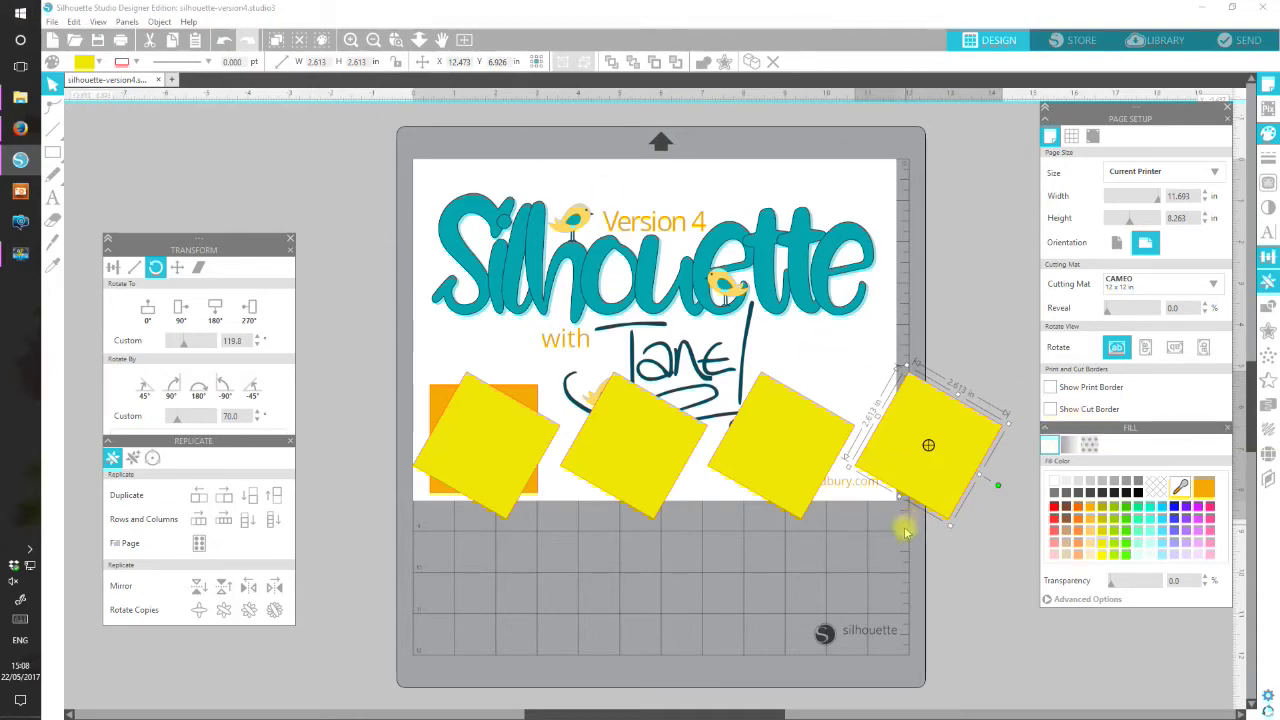
- Delete the four yellow squares, then select the orange square and start editing its points
shift+click(767, 455)
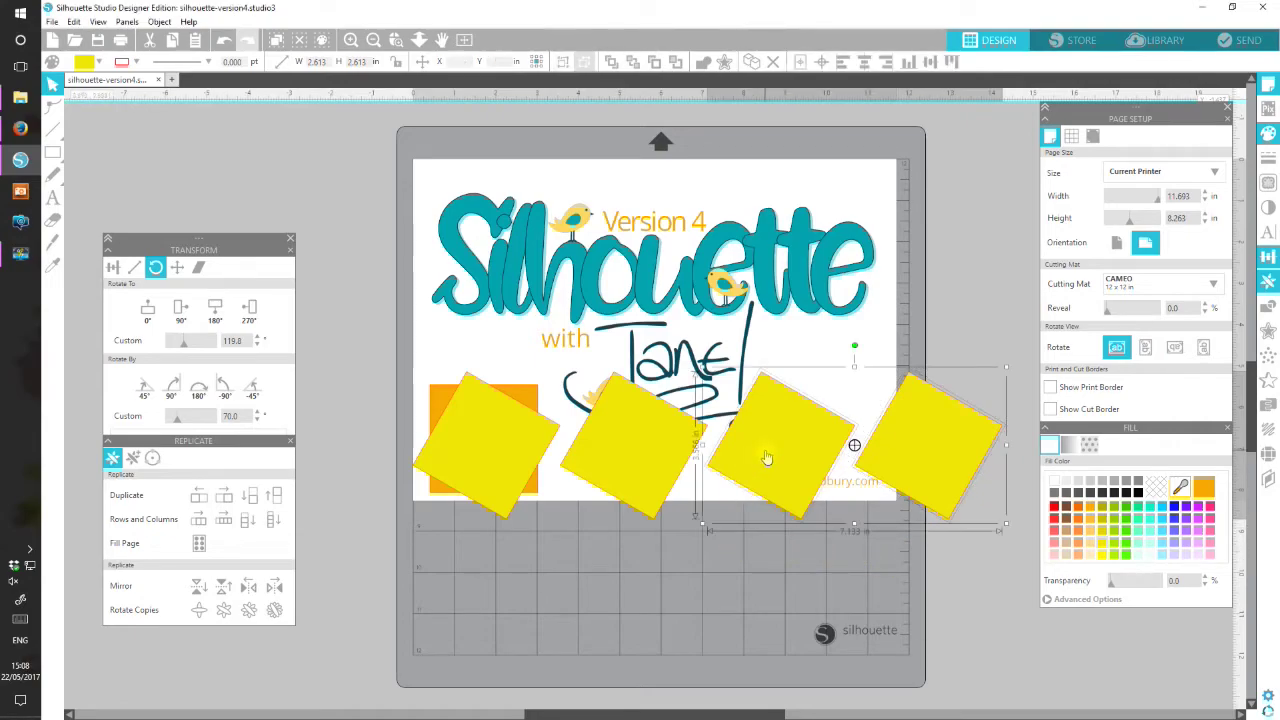
shift+click(673, 445)
shift+click(506, 452)
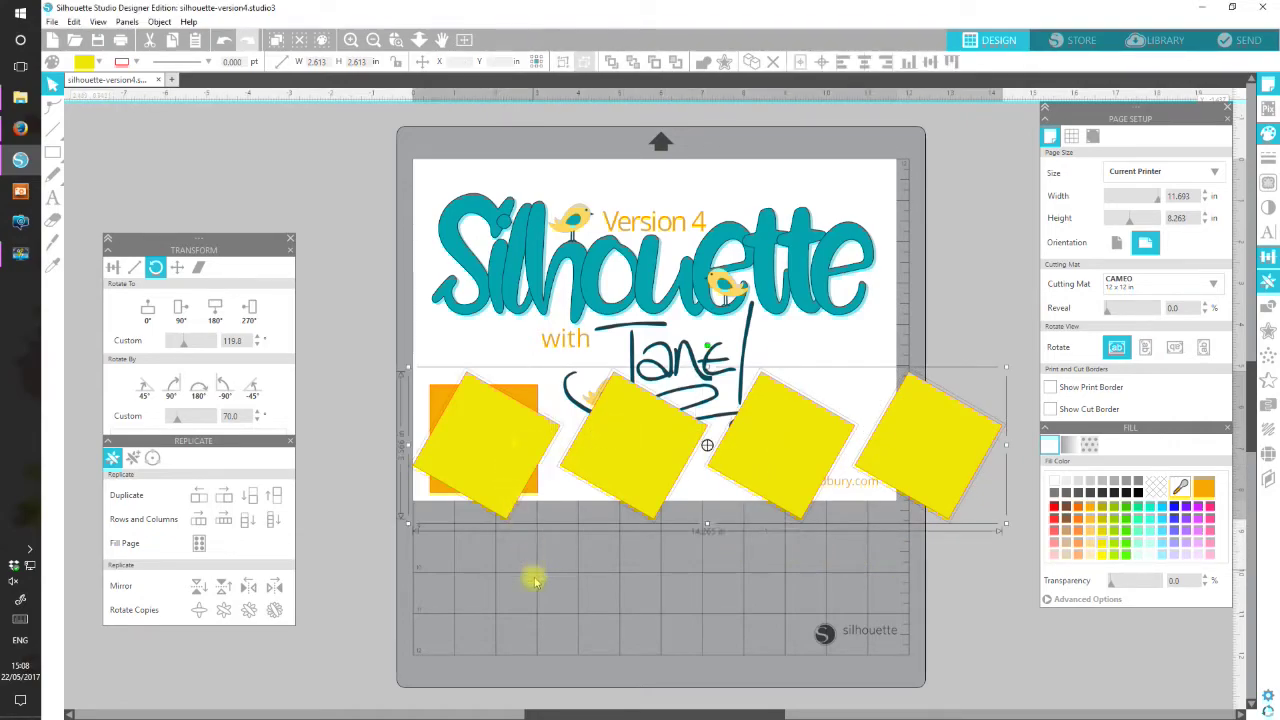
key(Delete)
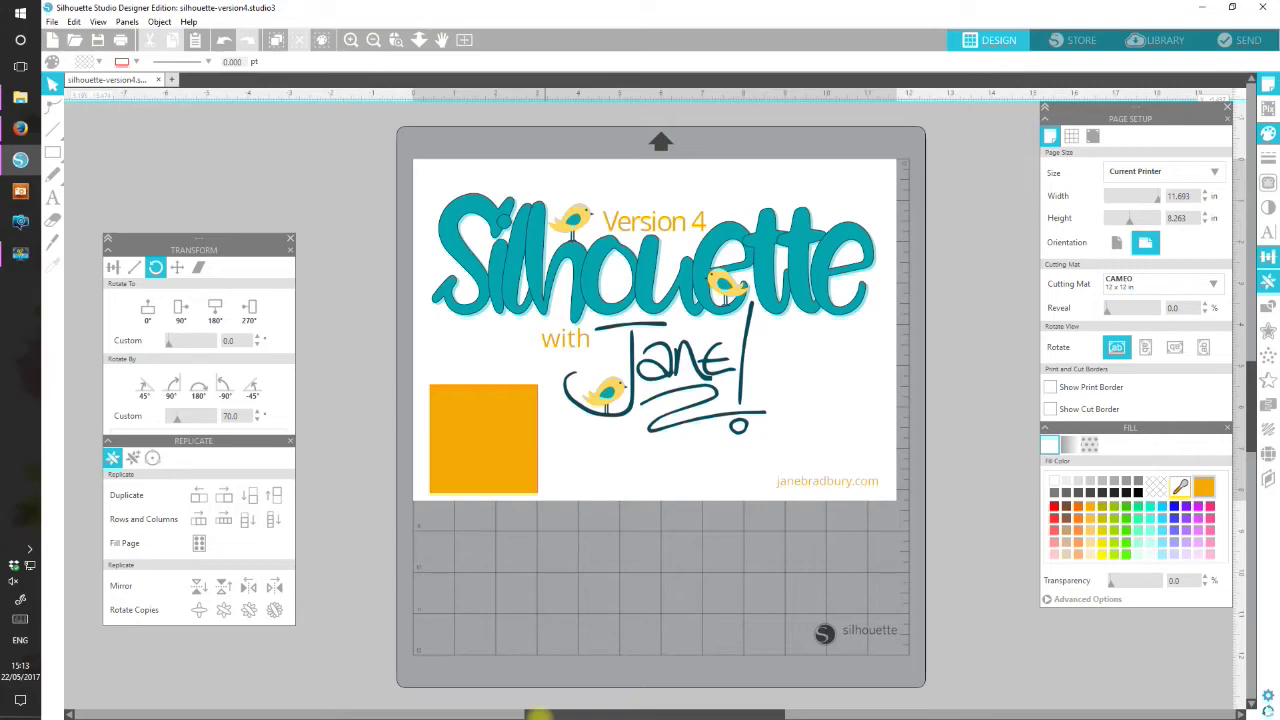
click(467, 460)
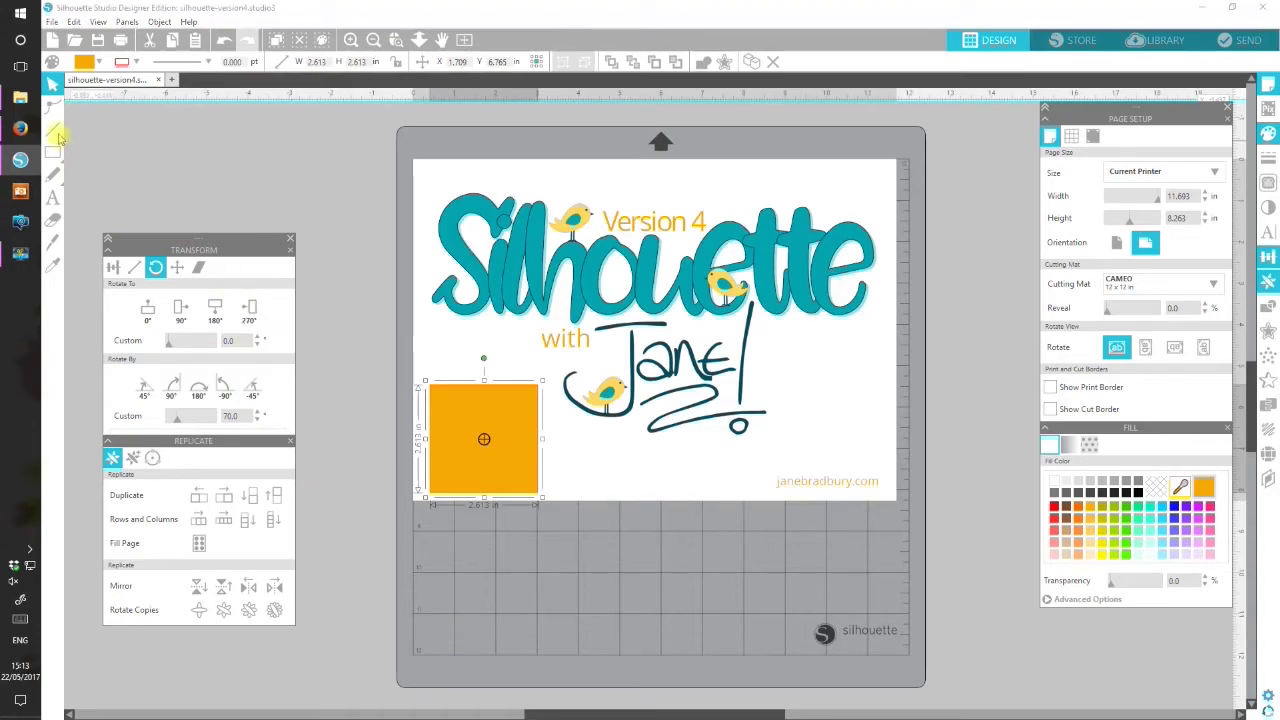
click(53, 110)
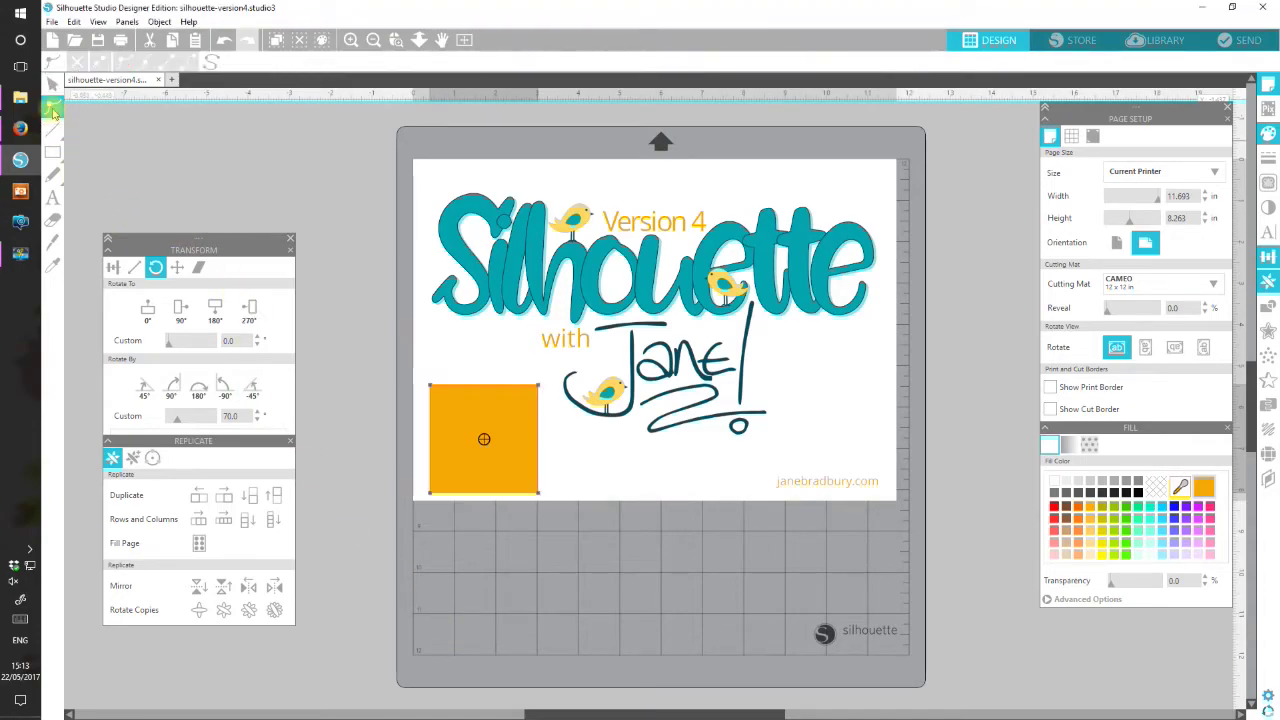
- Open and close the Modify panel, then open the Panels menu and click away to deselect
click(1268, 310)
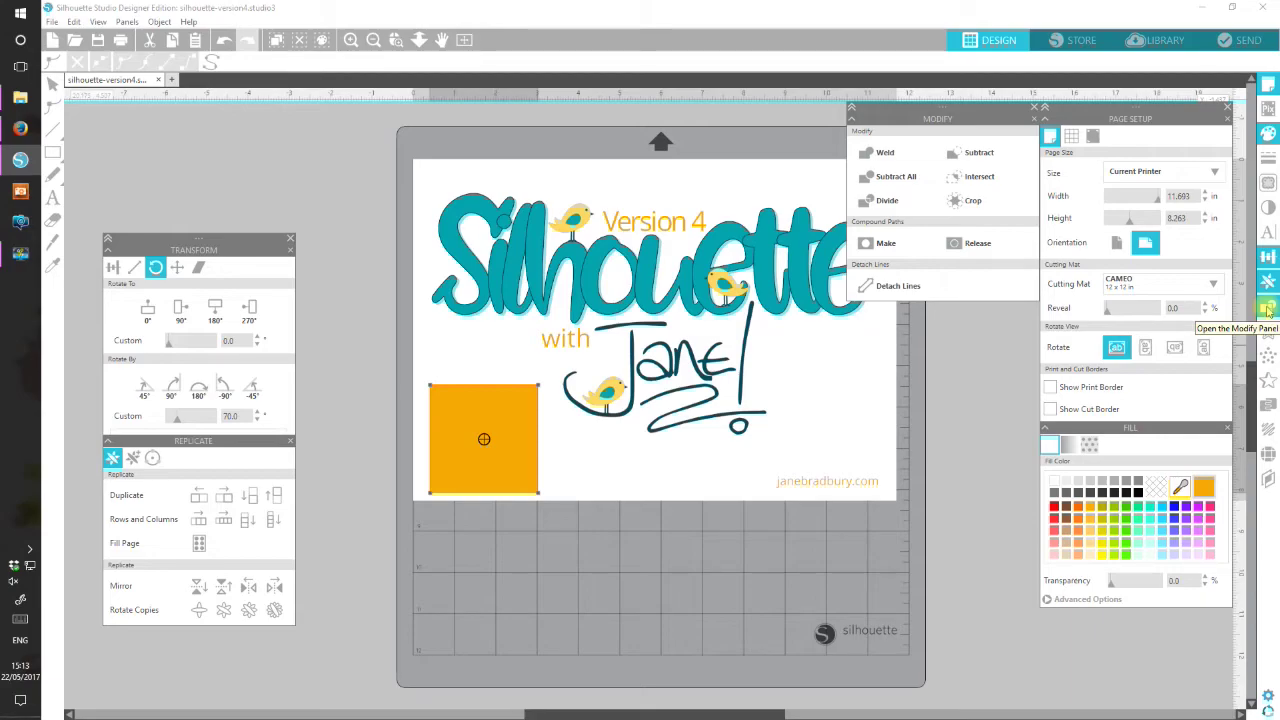
click(1034, 108)
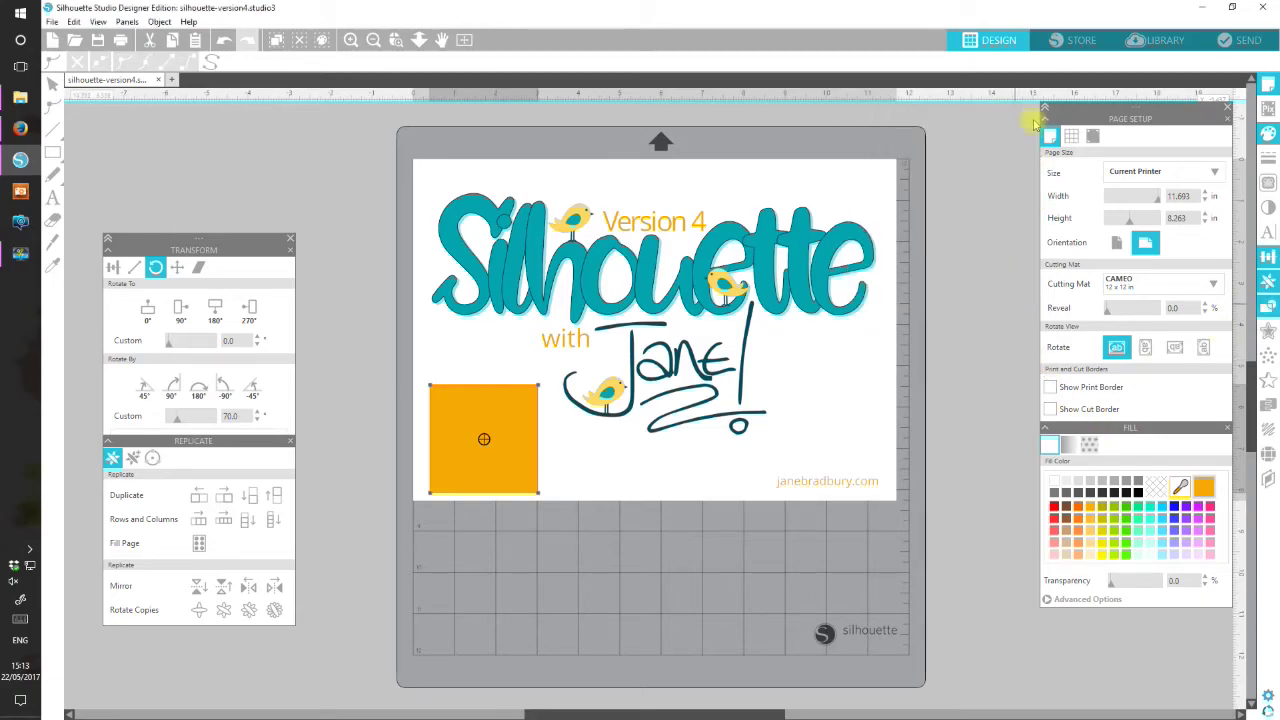
click(126, 22)
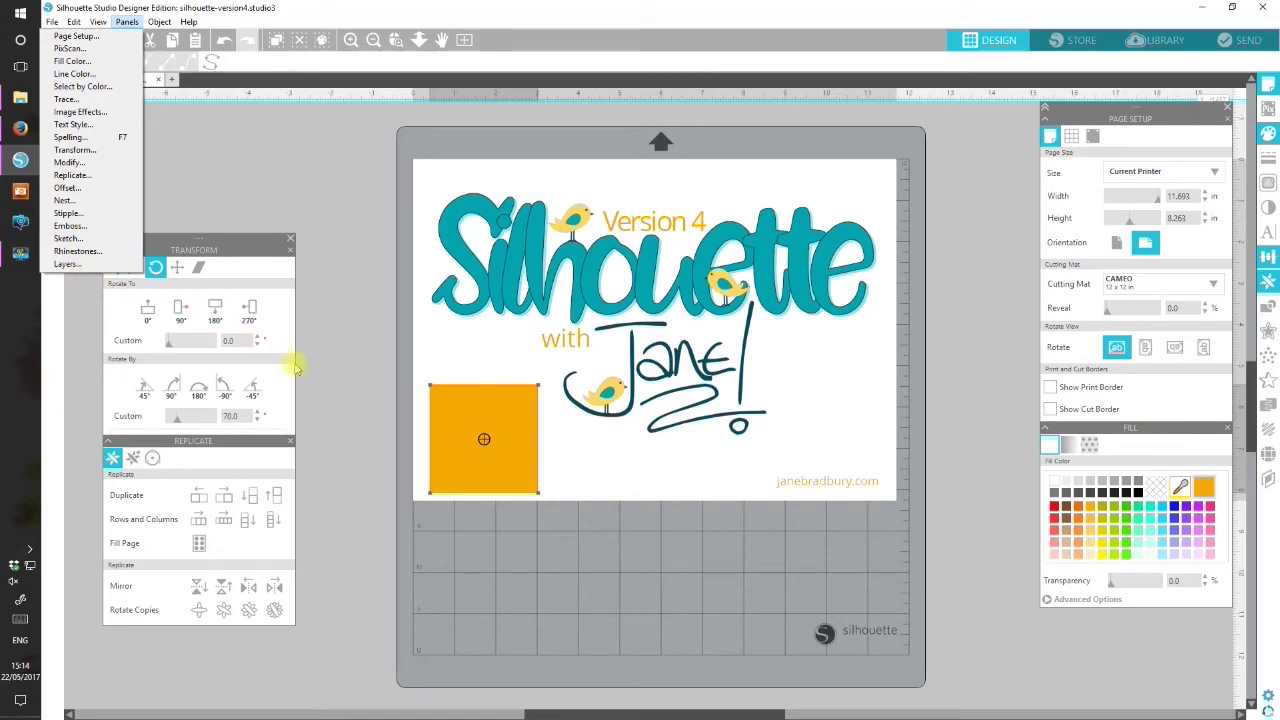
click(357, 399)
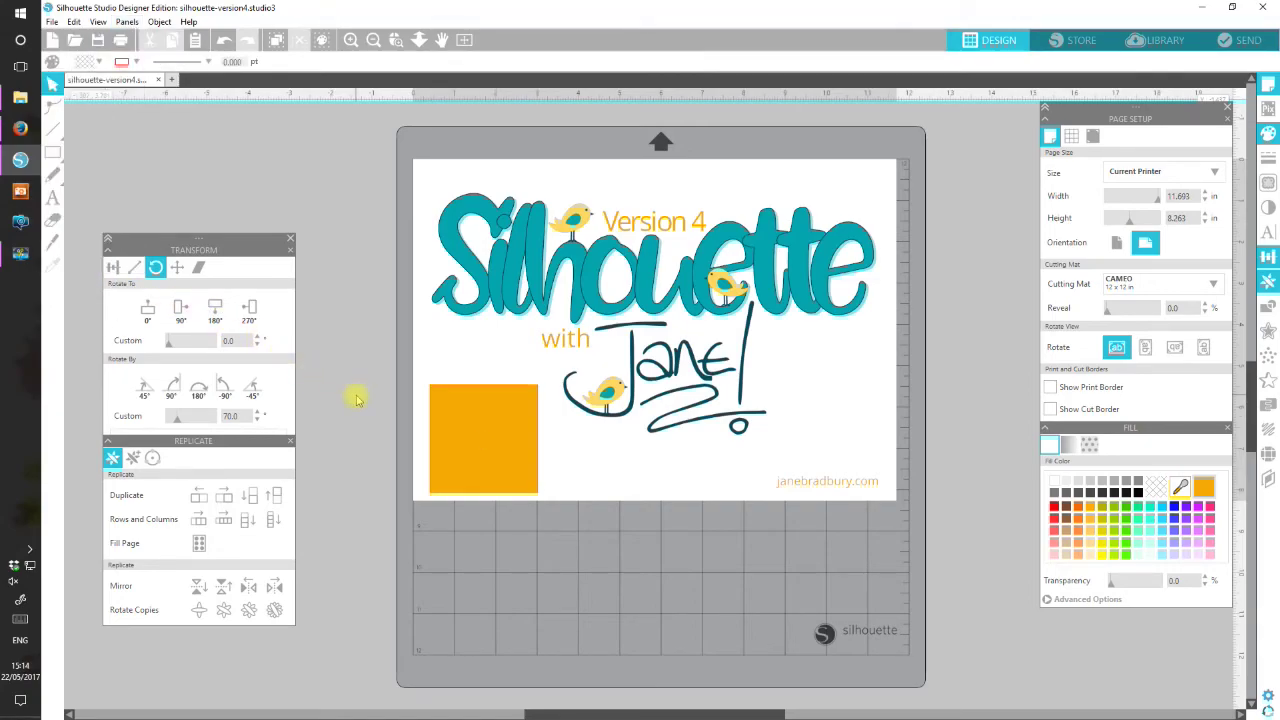
- Double-click the orange square for point editing, then close Point Editing and the Page Setup/Fill group
double_click(472, 390)
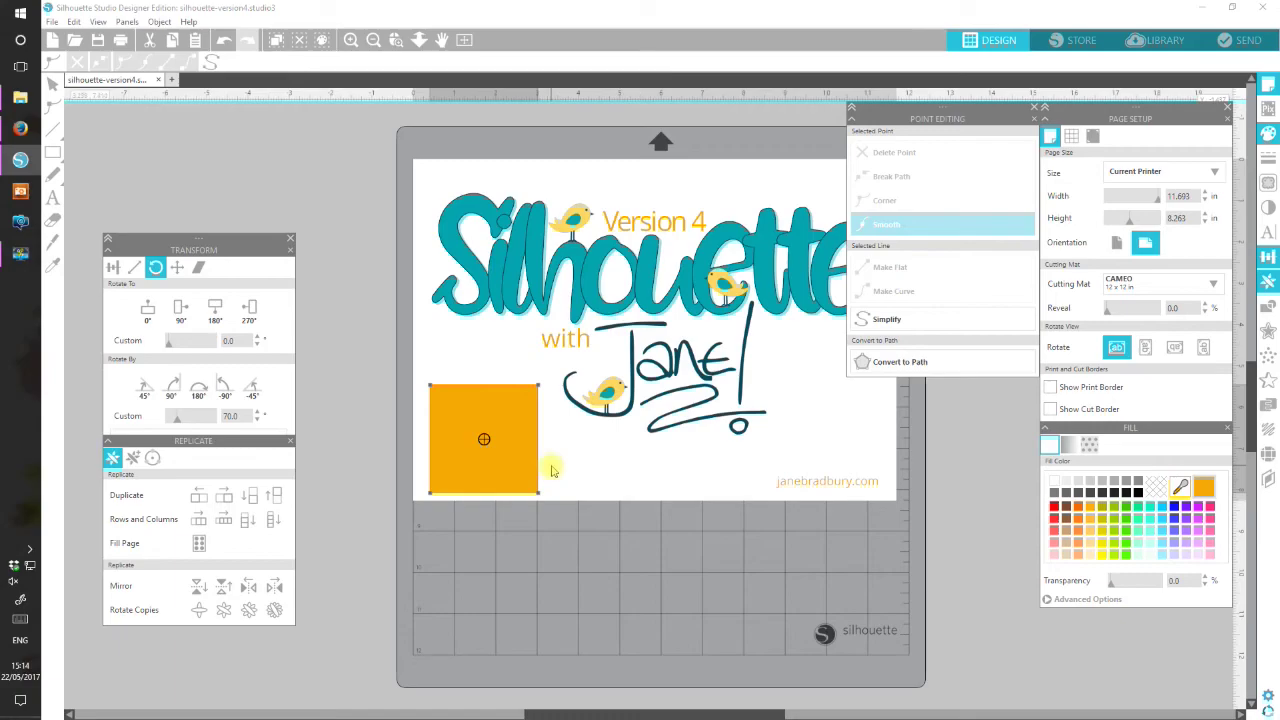
click(55, 108)
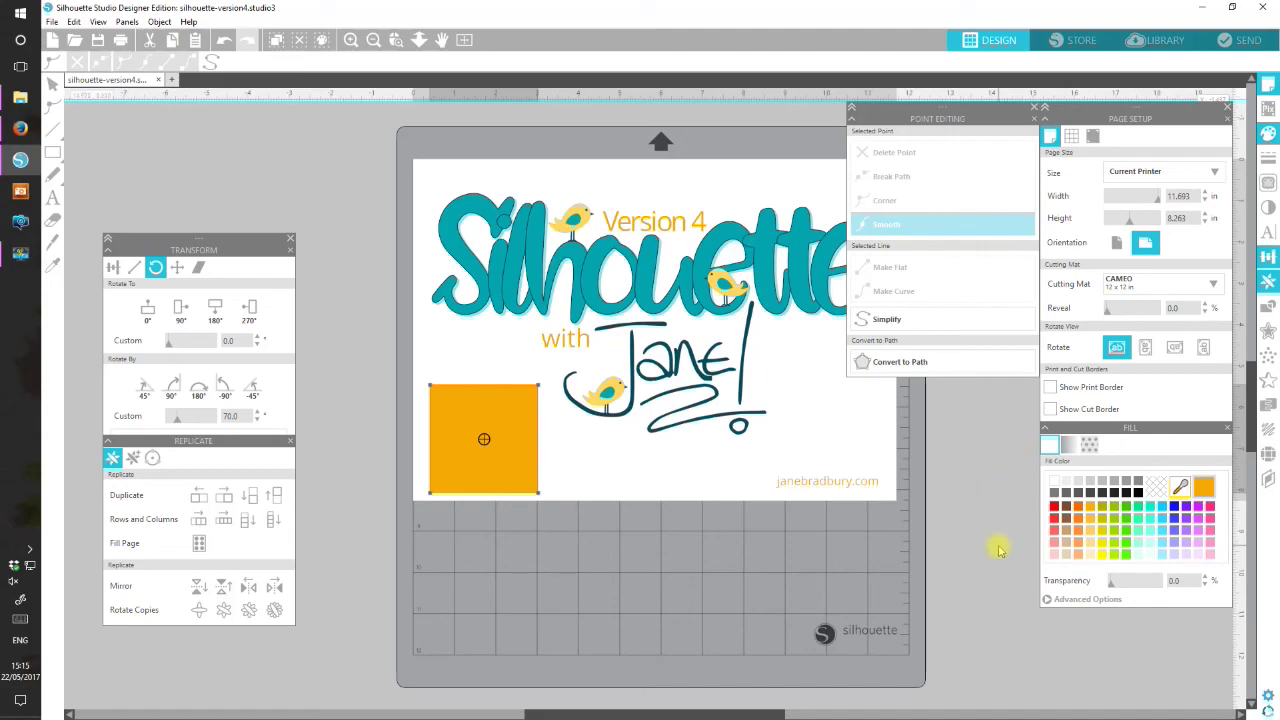
click(1035, 114)
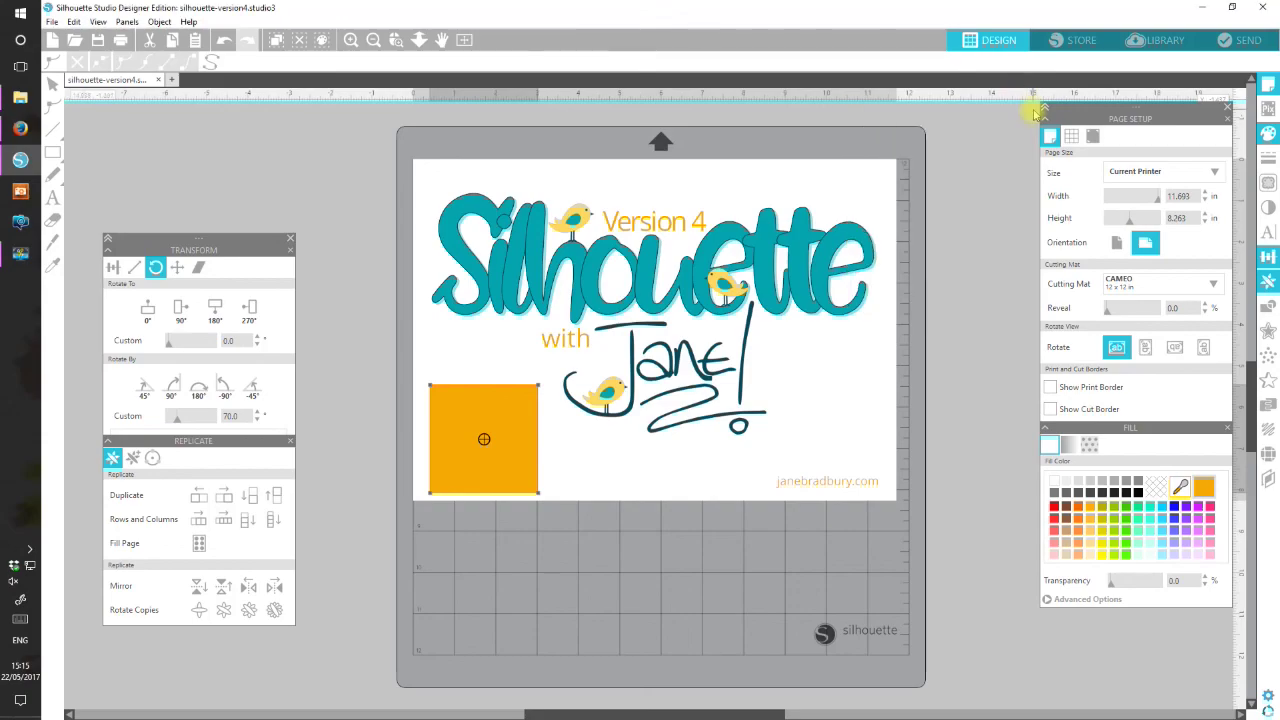
click(1227, 108)
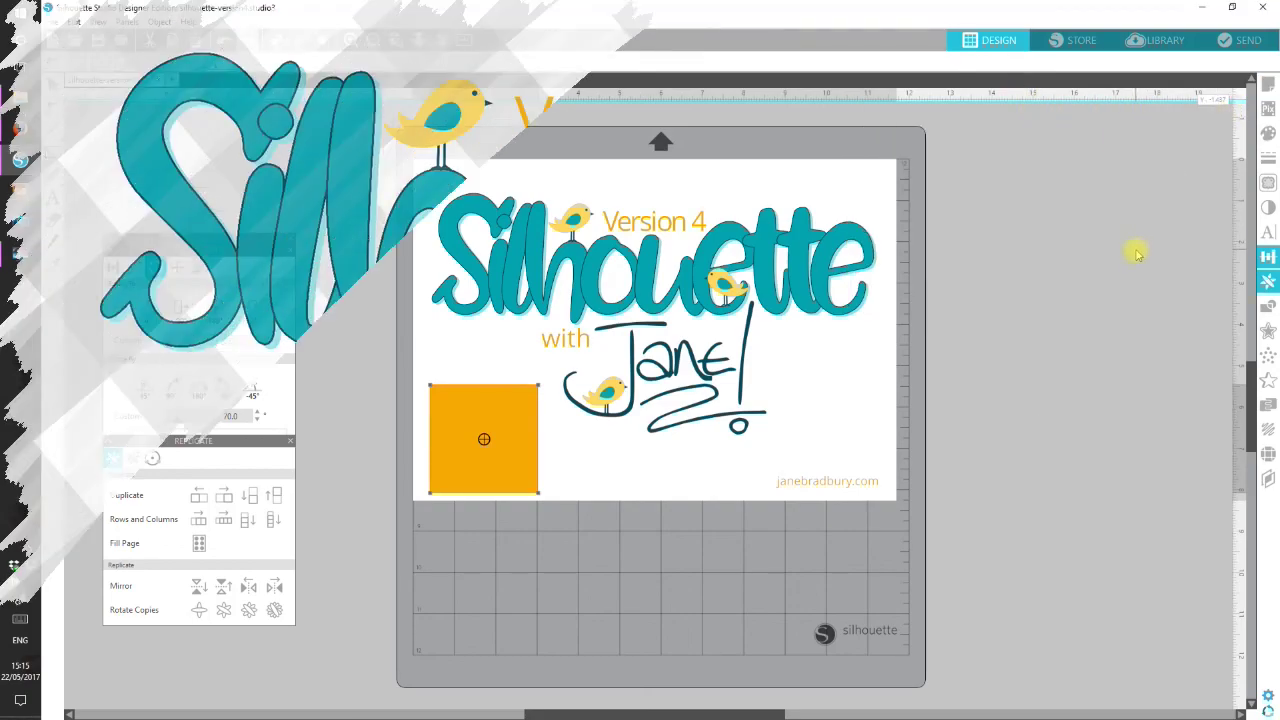